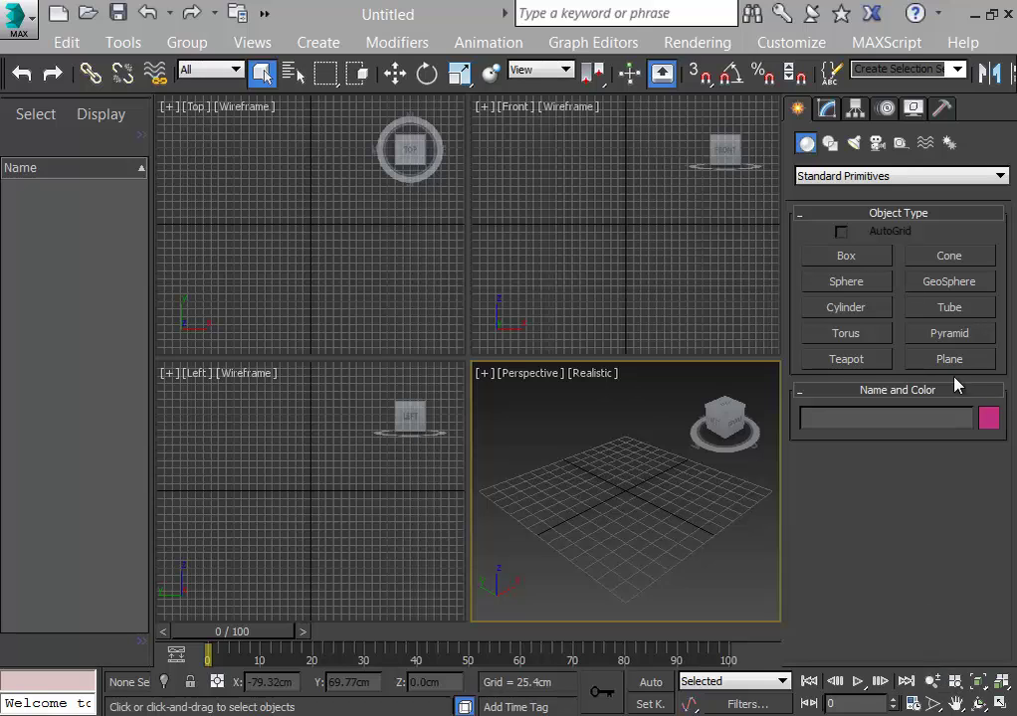
pyautogui.click(793, 45)
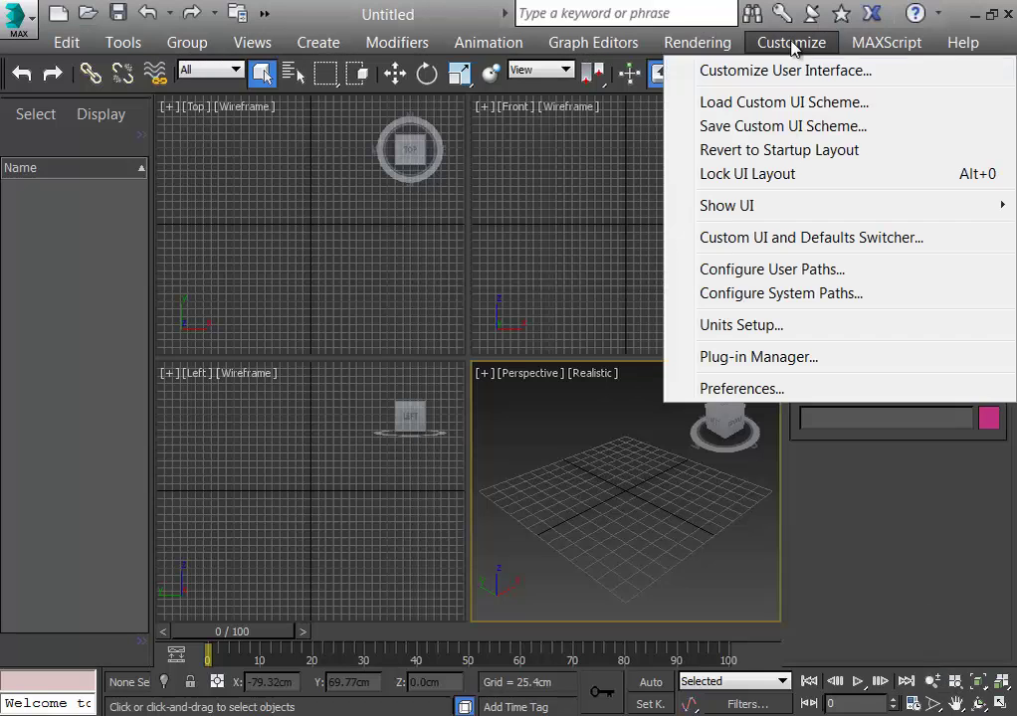
pyautogui.click(796, 236)
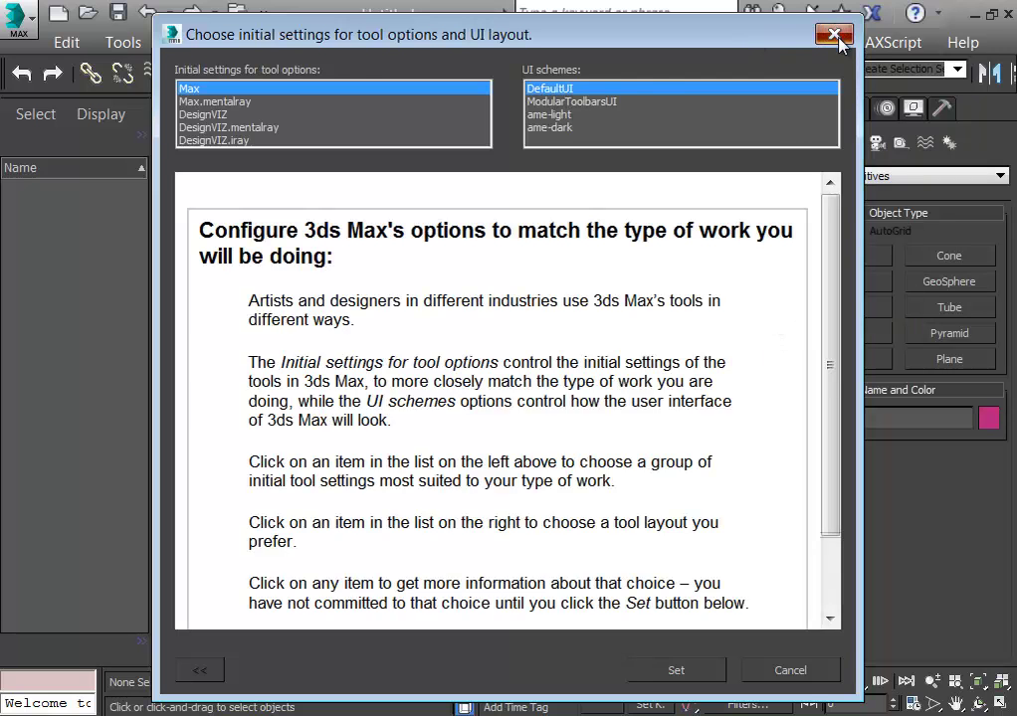
pyautogui.click(834, 34)
# Check that the display unit scale is metric in centimeters and accept the units setup
pyautogui.click(796, 42)
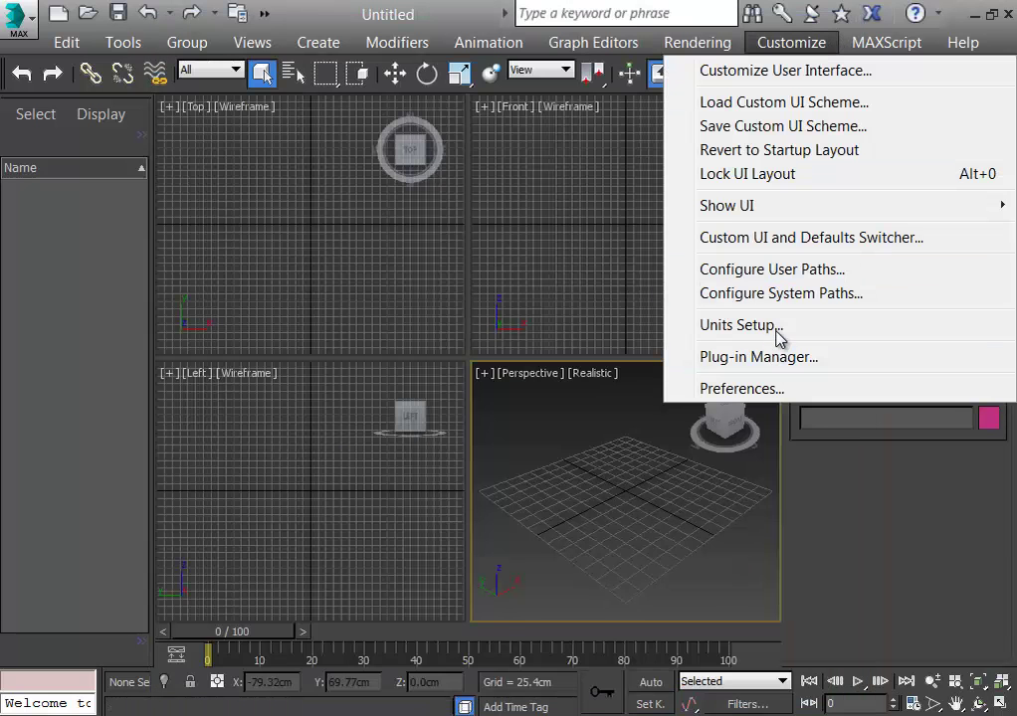
pyautogui.click(718, 329)
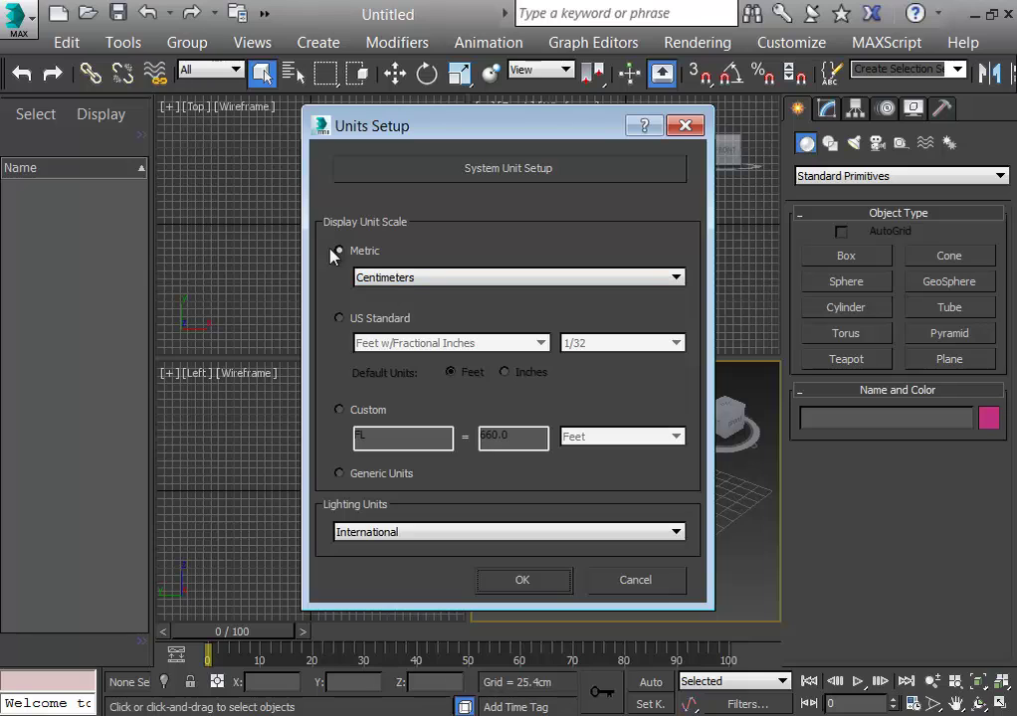
pyautogui.click(537, 585)
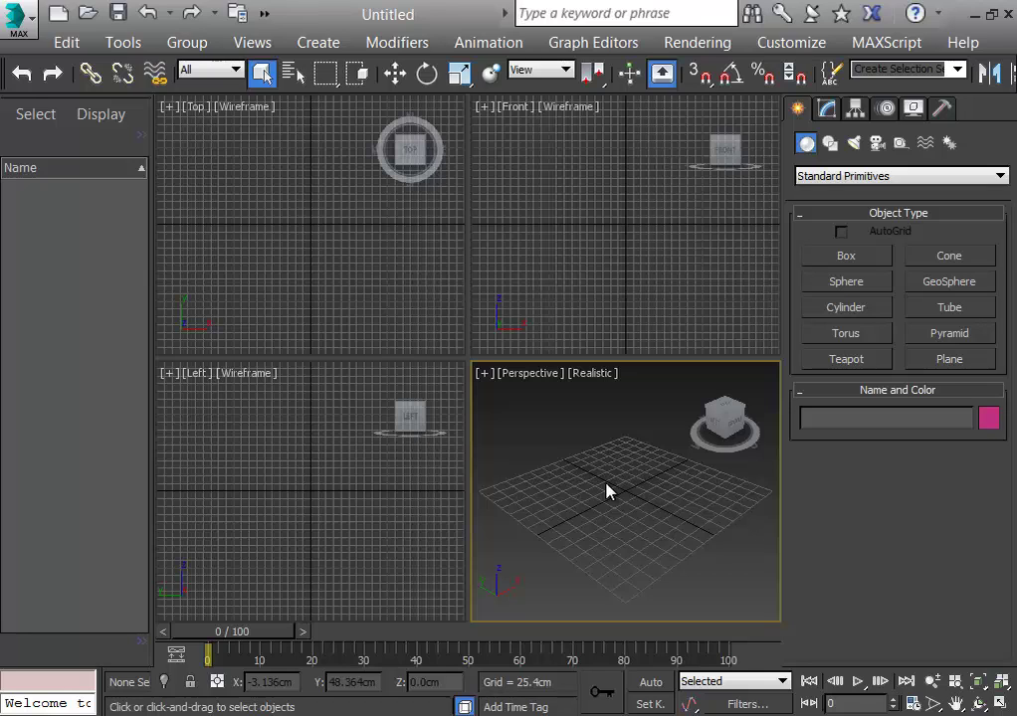
# Configure the home grid with 25 cm spacing, major lines every 4th grid line and a perspective view grid extent of 8
pyautogui.rightClick(735, 85)
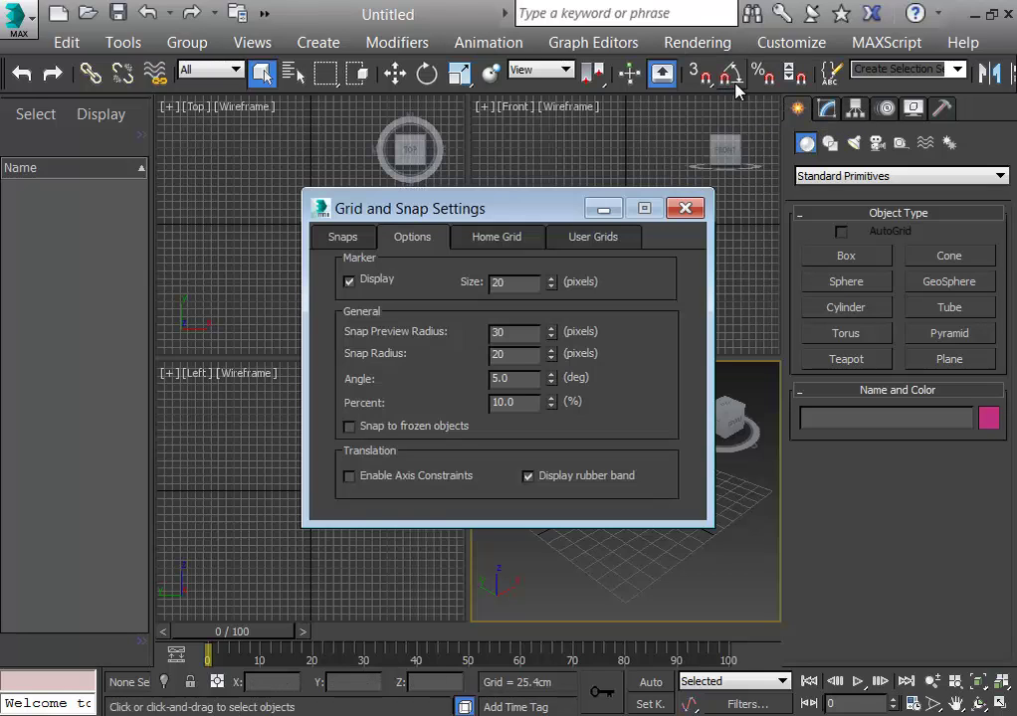
pyautogui.click(472, 237)
pyautogui.doubleClick(597, 279)
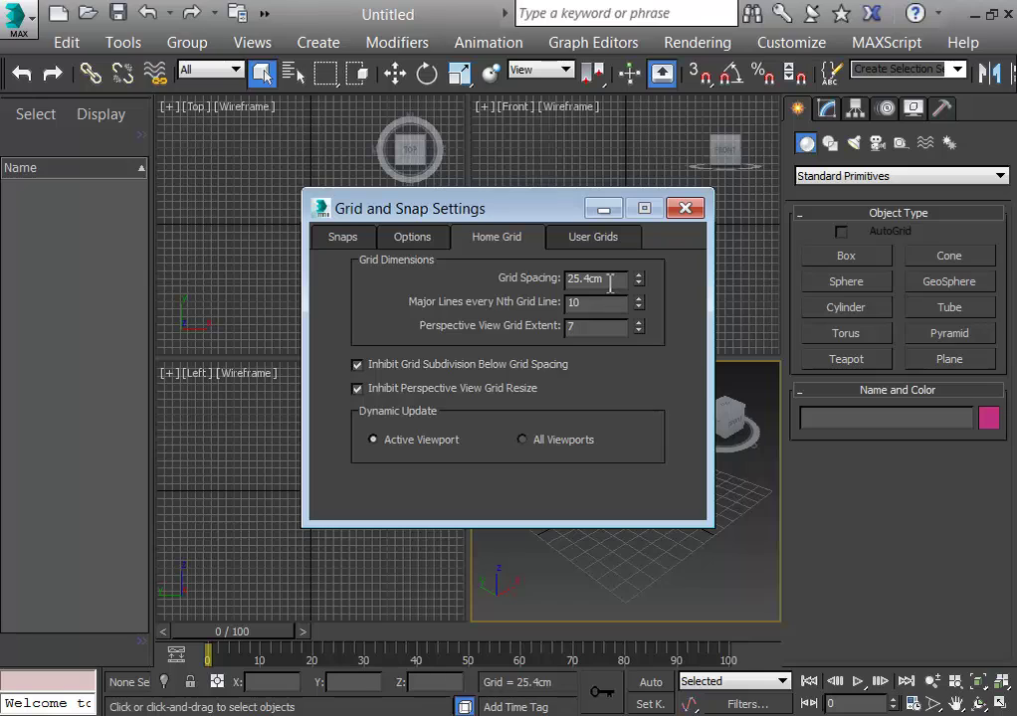
pyautogui.write('25')
pyautogui.press('Tab')
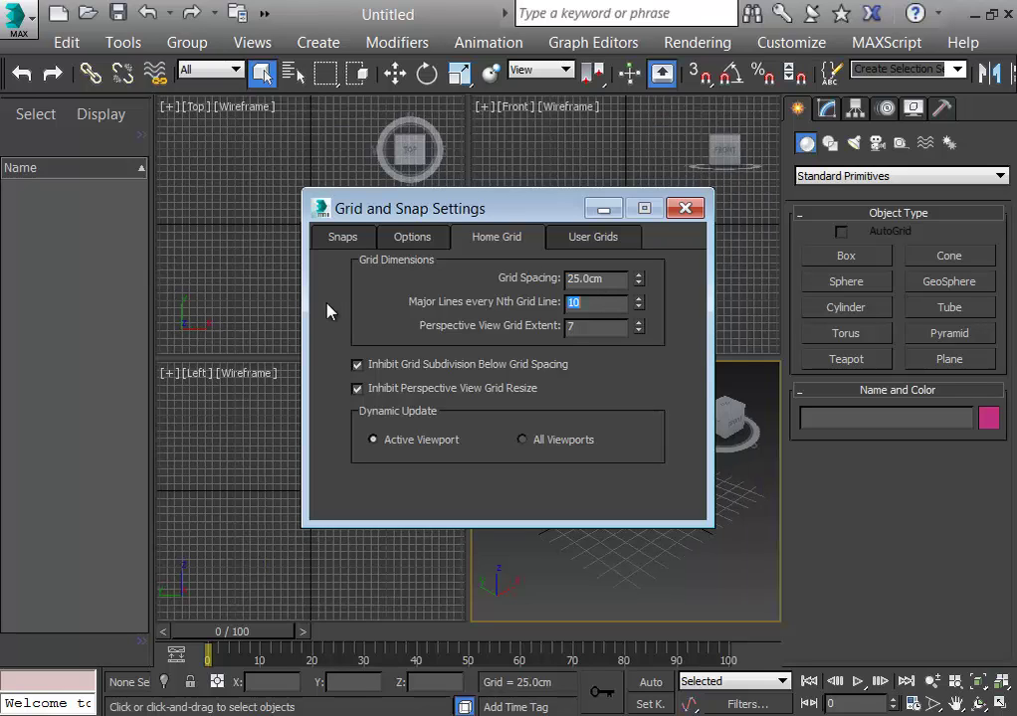
pyautogui.write('4')
pyautogui.press('Tab')
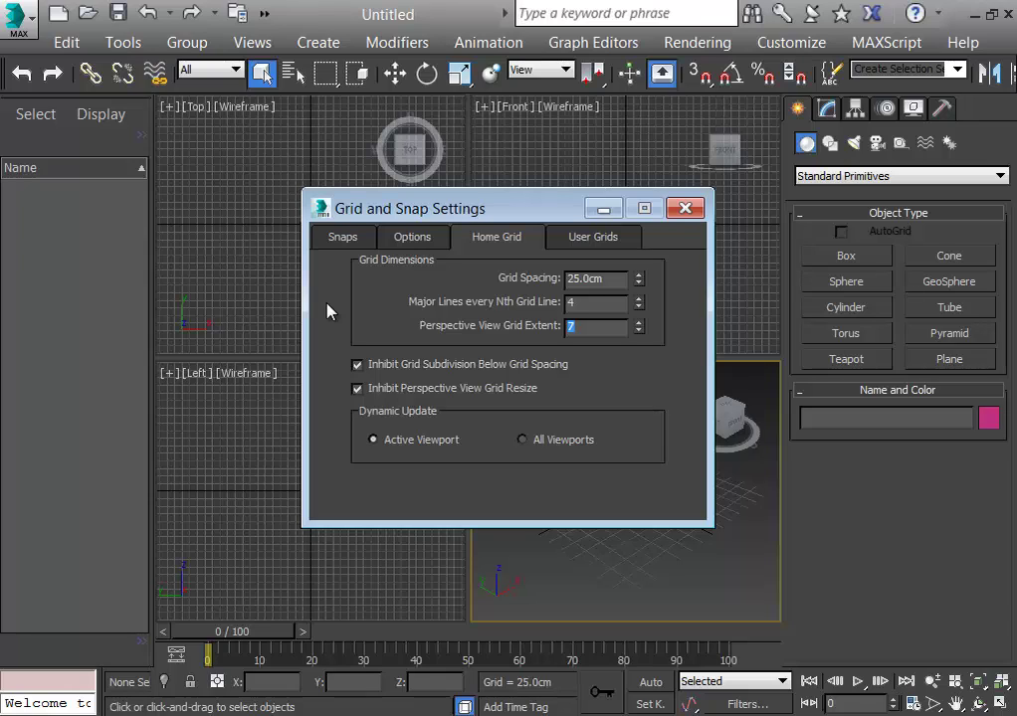
pyautogui.write('8')
pyautogui.press('Return')
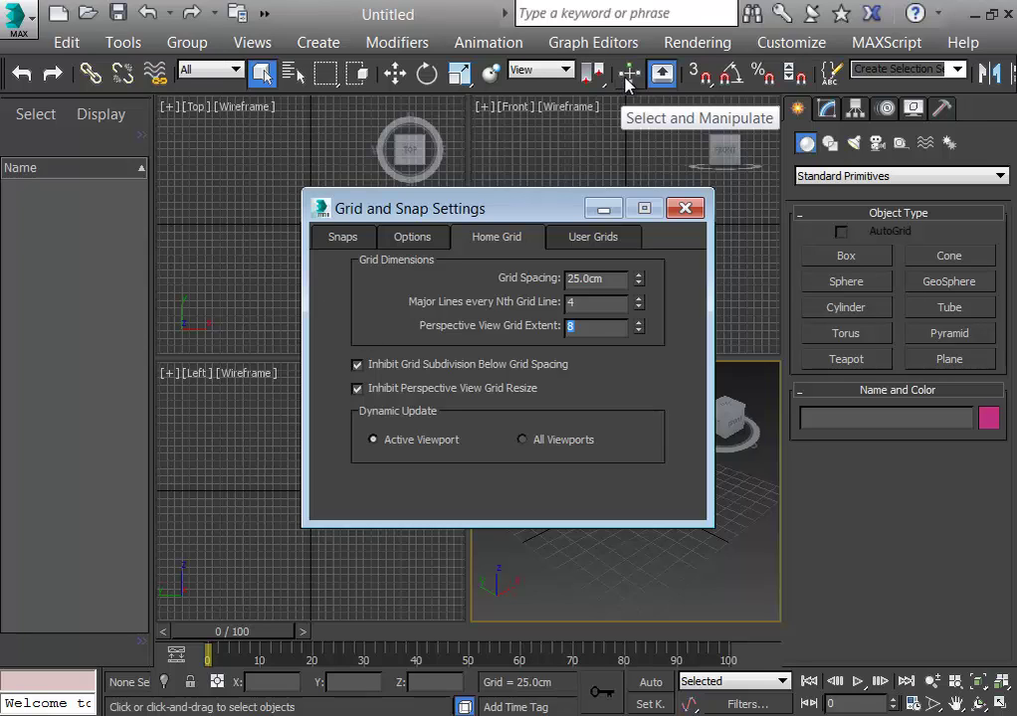
pyautogui.click(684, 208)
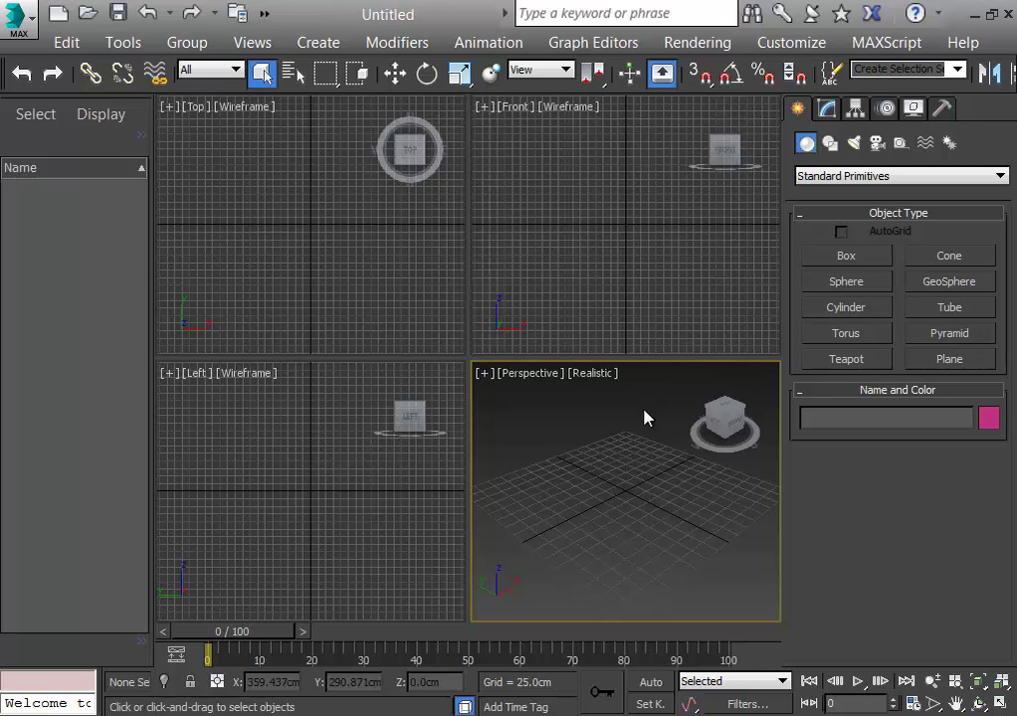
# Maximize the perspective viewport and create a box about 55 cm long, 40 cm wide and 105 cm high at the grid's far-left corner
pyautogui.hotkey('alt', 'w')
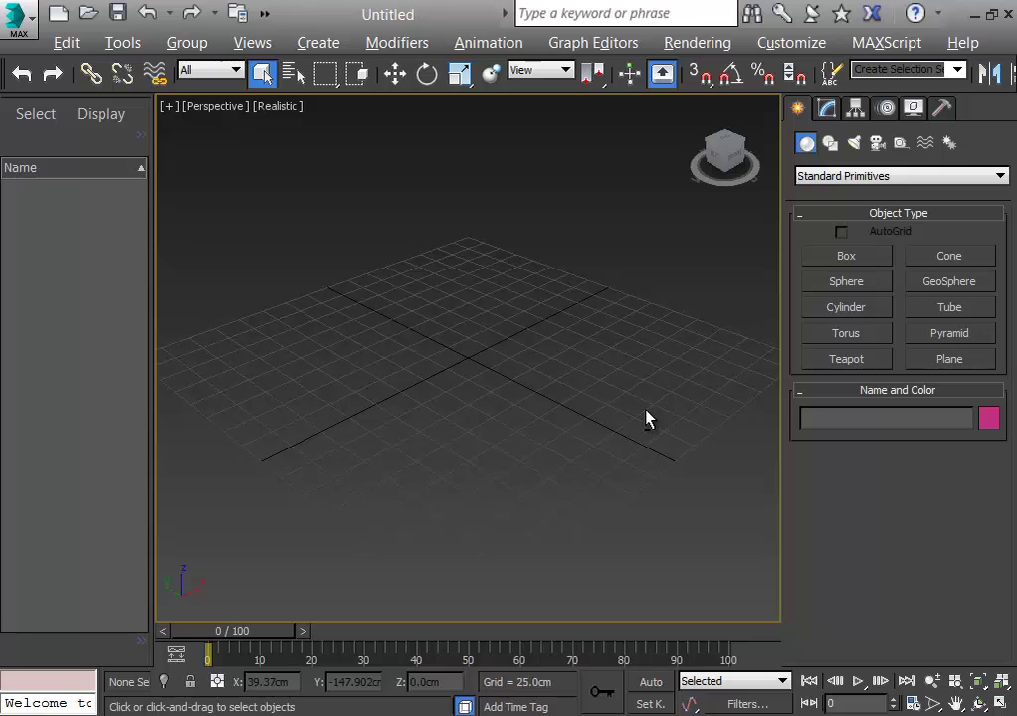
pyautogui.click(844, 258)
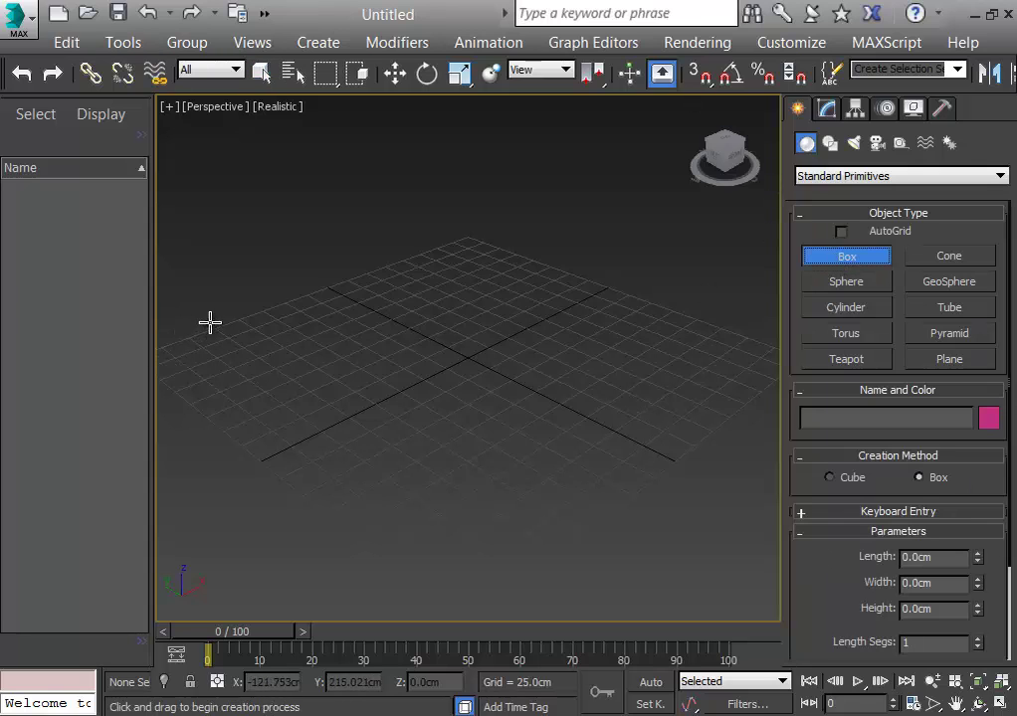
pyautogui.moveTo(211, 322); pyautogui.dragTo(311, 303, button='middle')
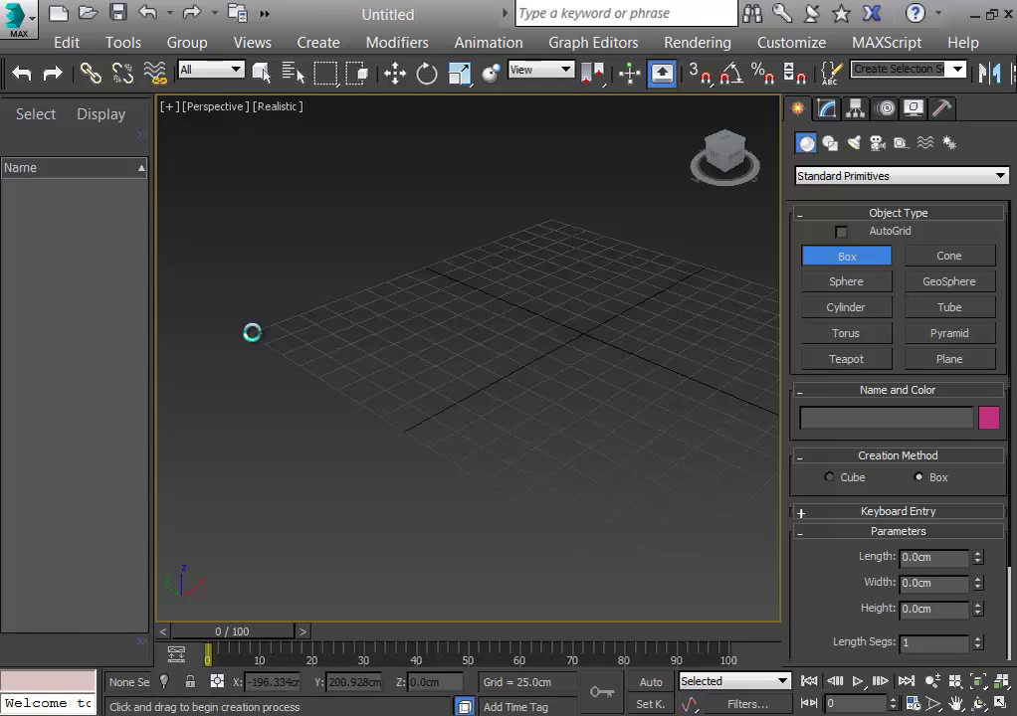
pyautogui.moveTo(254, 336); pyautogui.dragTo(323, 342)
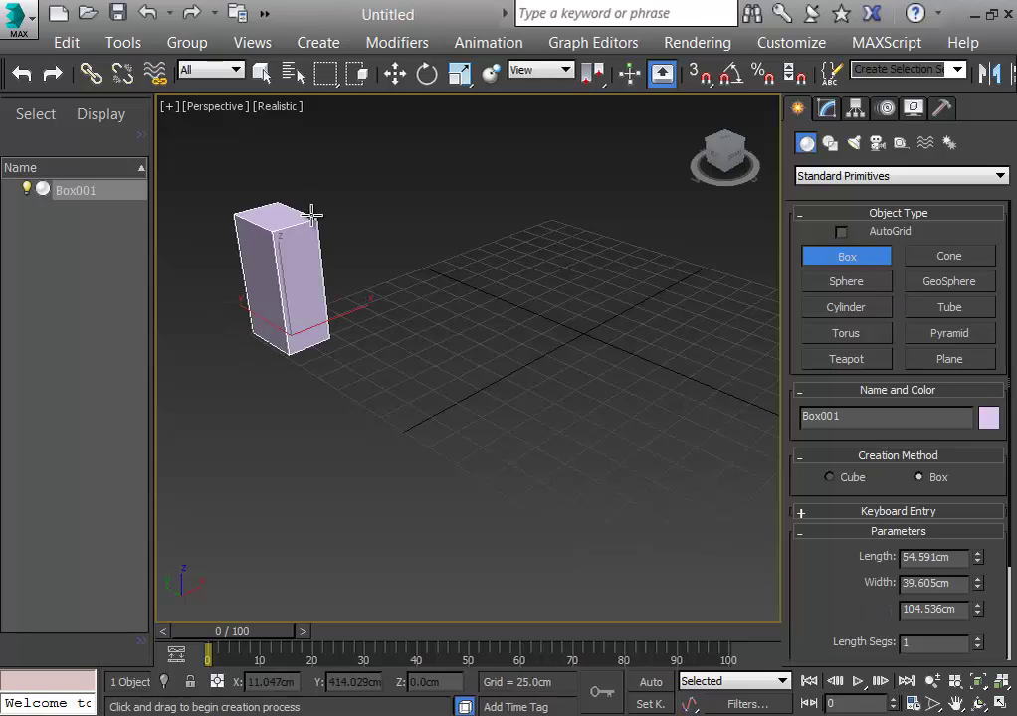
pyautogui.click(315, 211)
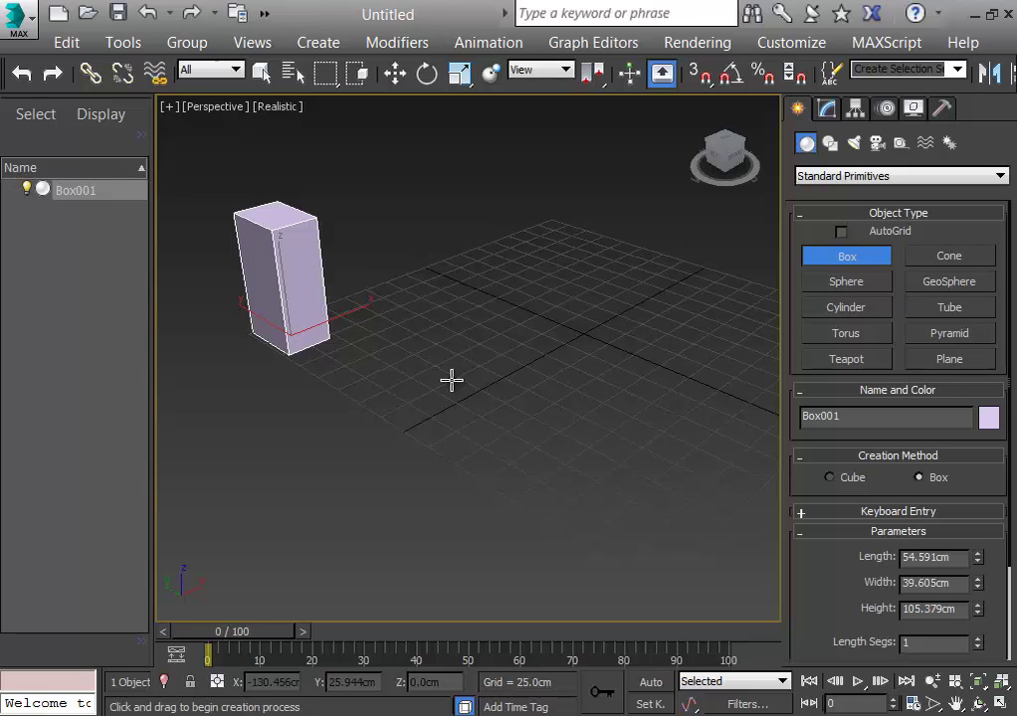
pyautogui.click(261, 72)
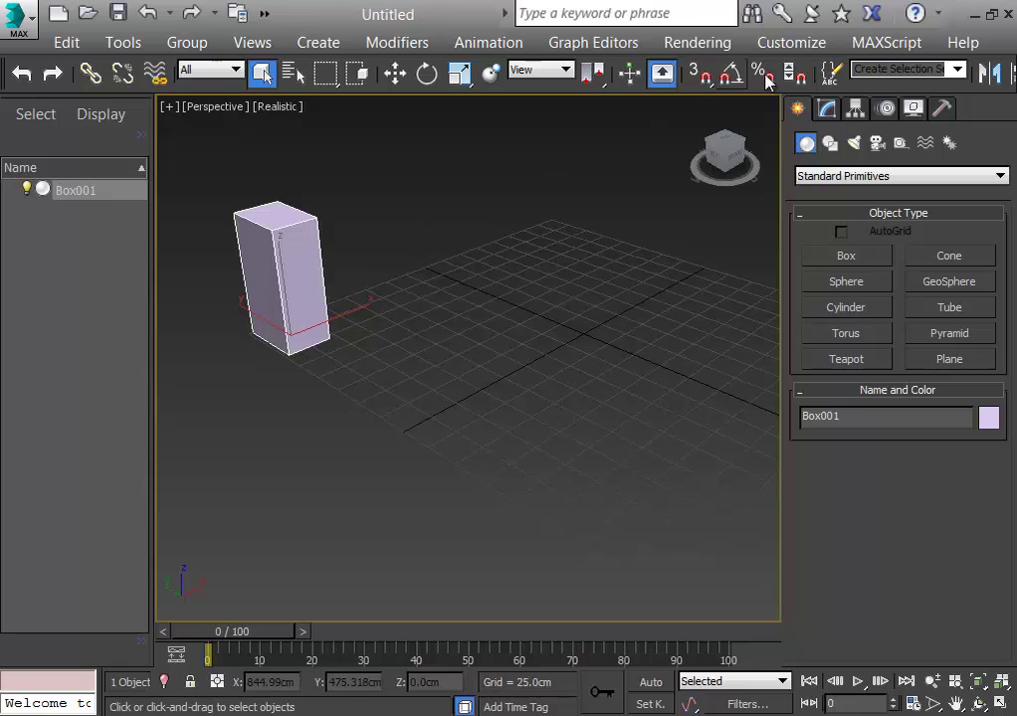
# Set the box's length and width to 25 cm and its height to 100 cm, and deselect it
pyautogui.click(830, 110)
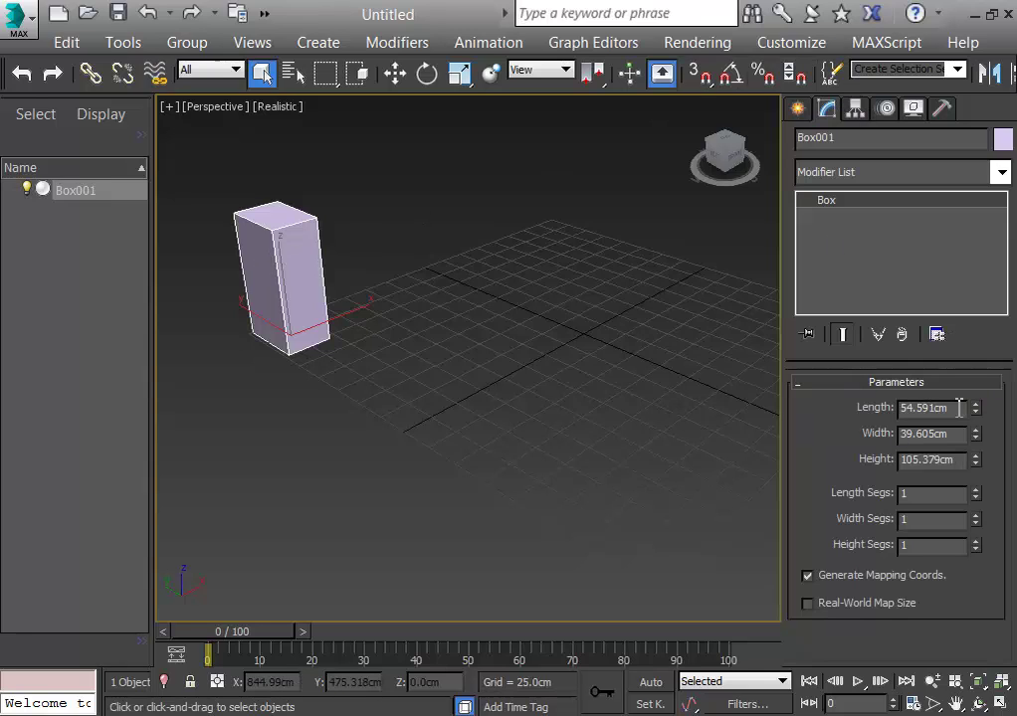
pyautogui.moveTo(959, 407); pyautogui.dragTo(860, 406)
pyautogui.write('25')
pyautogui.press('Tab')
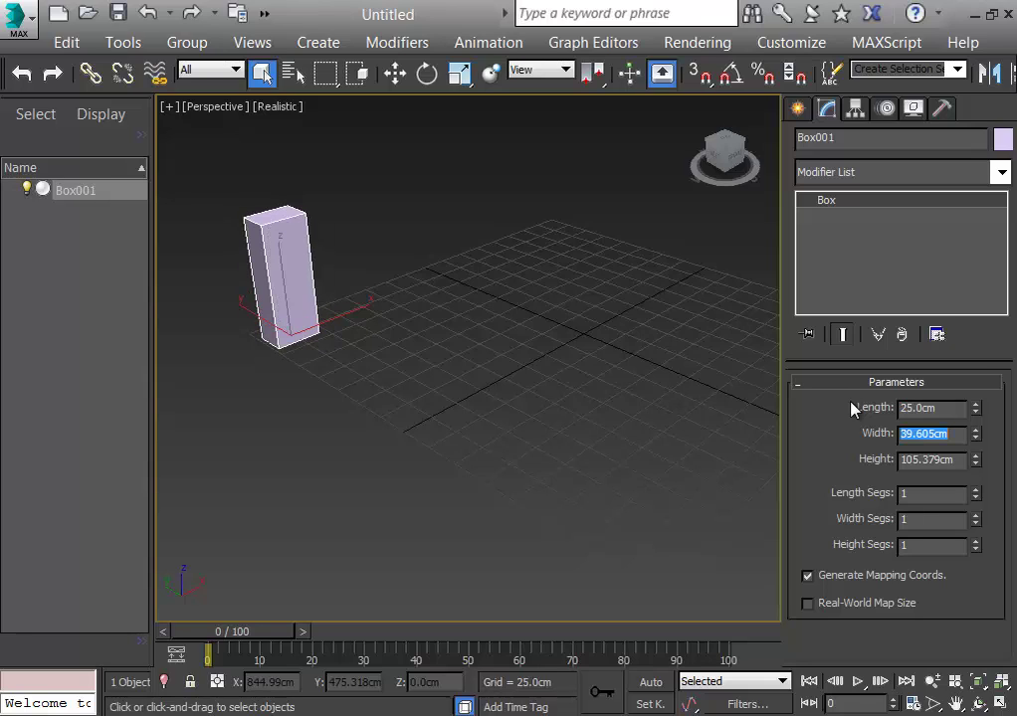
pyautogui.write('25')
pyautogui.press('Tab')
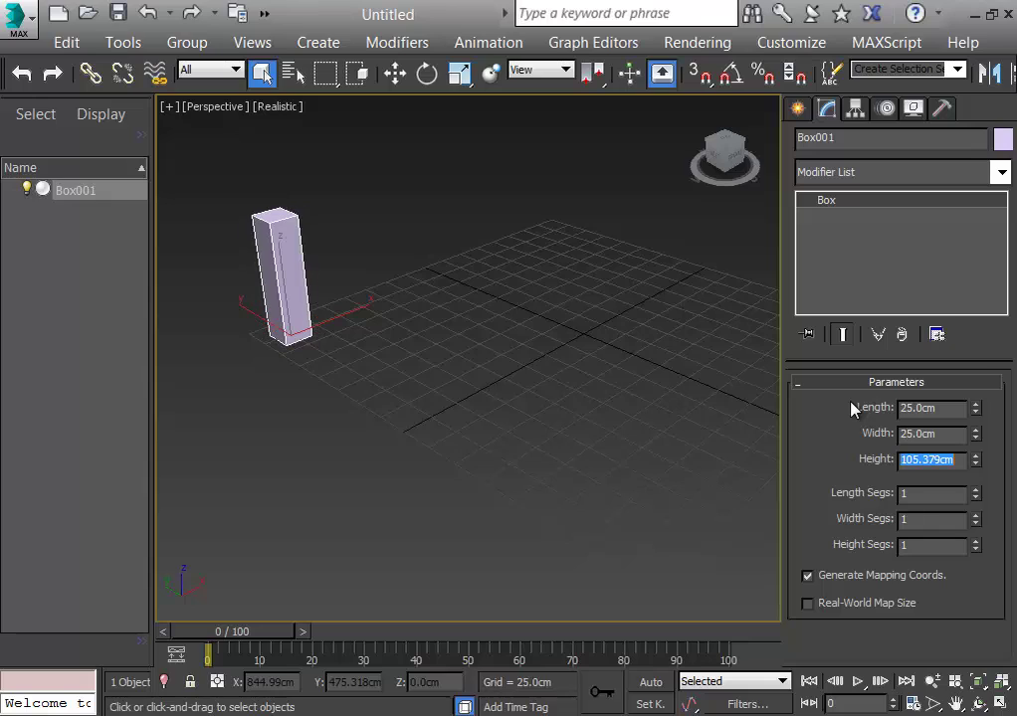
pyautogui.write('100')
pyautogui.press('Return')
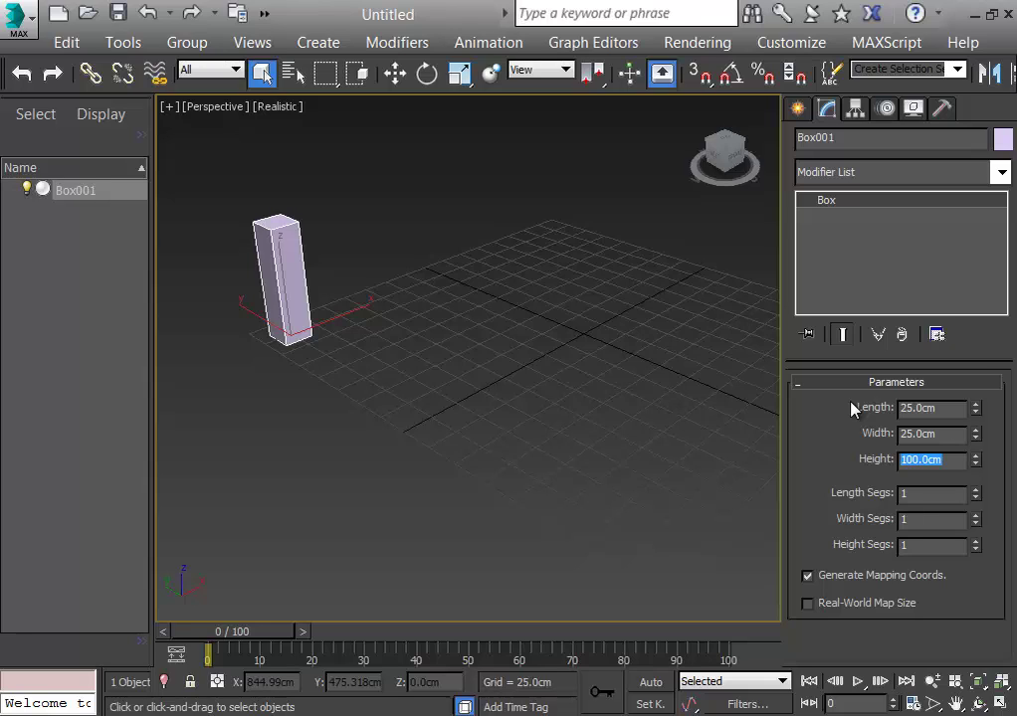
pyautogui.click(557, 302)
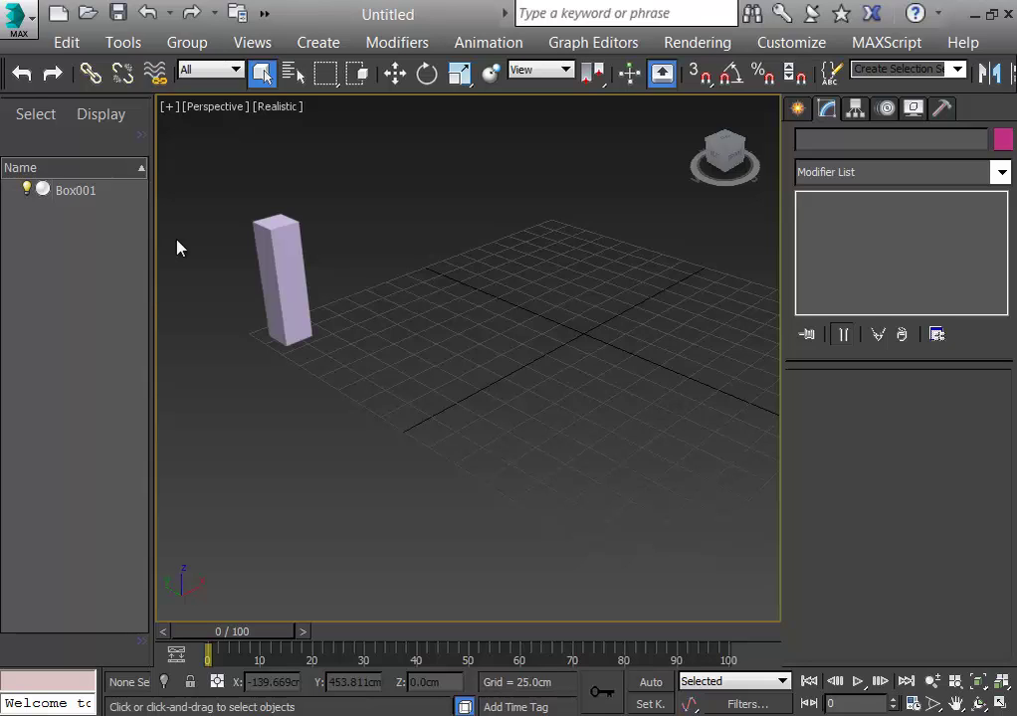
# Try cloning the box along the X axis as three copies about 61 cm apart, and undo the cloning
pyautogui.click(395, 74)
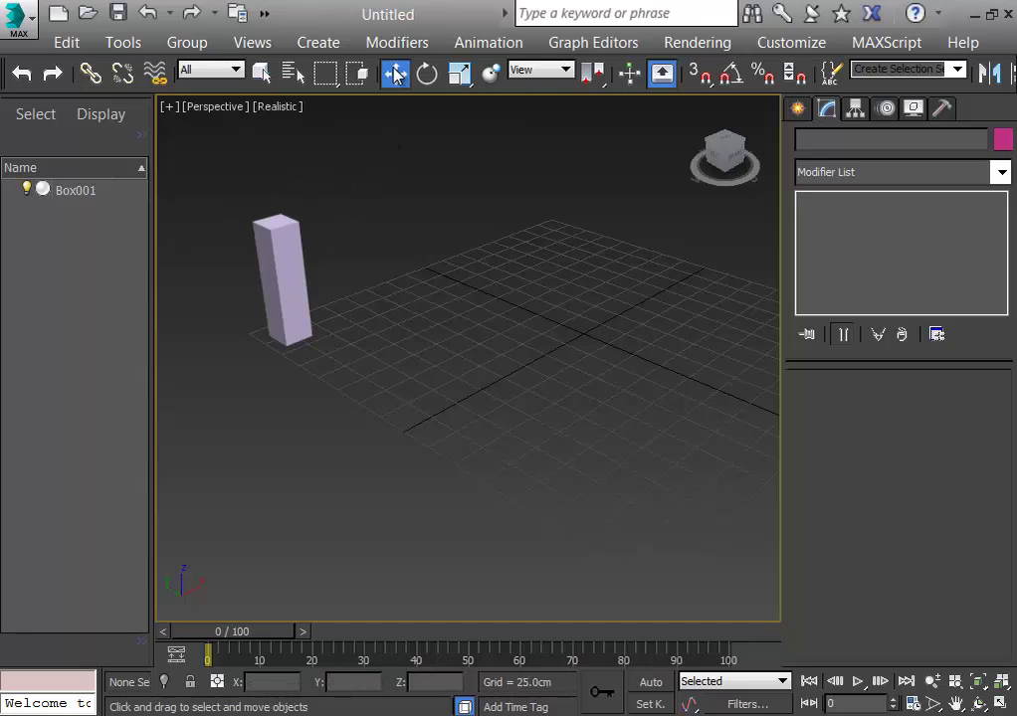
pyautogui.click(283, 265)
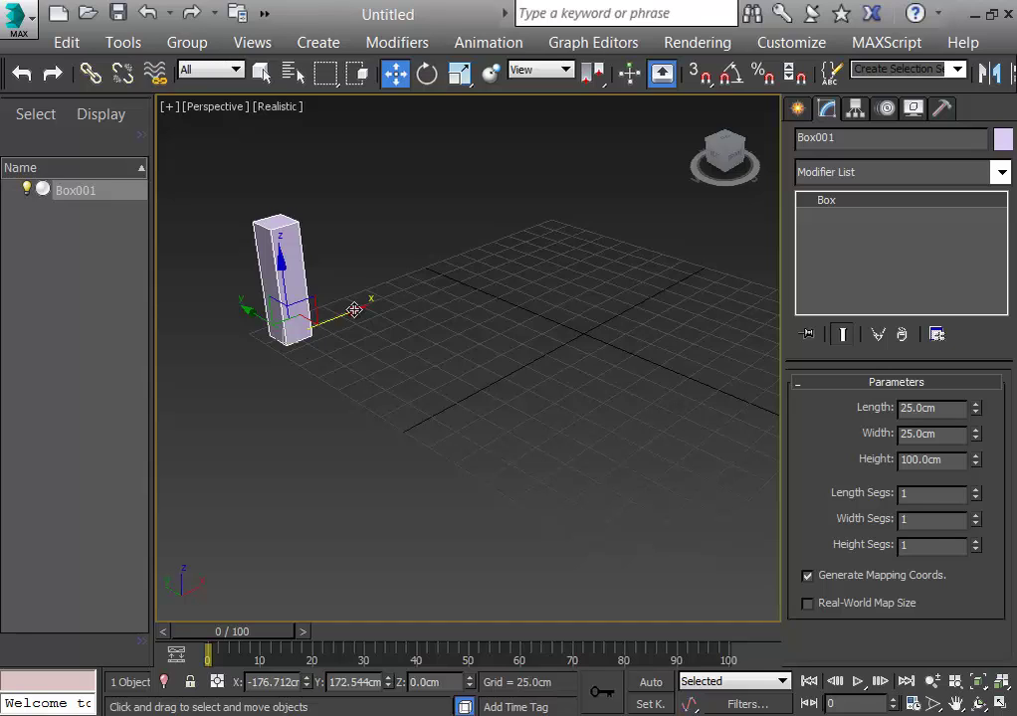
pyautogui.keyDown('shift'); pyautogui.moveTo(354, 311); pyautogui.dragTo(413, 296); pyautogui.keyUp('shift')
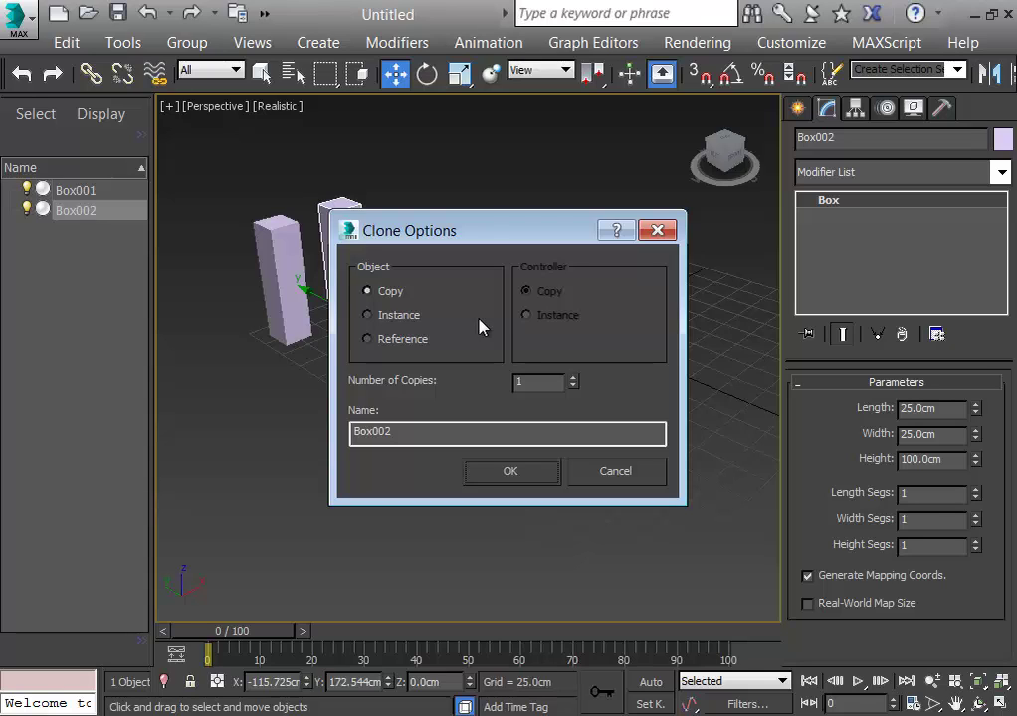
pyautogui.doubleClick(535, 383)
pyautogui.write('3')
pyautogui.click(525, 473)
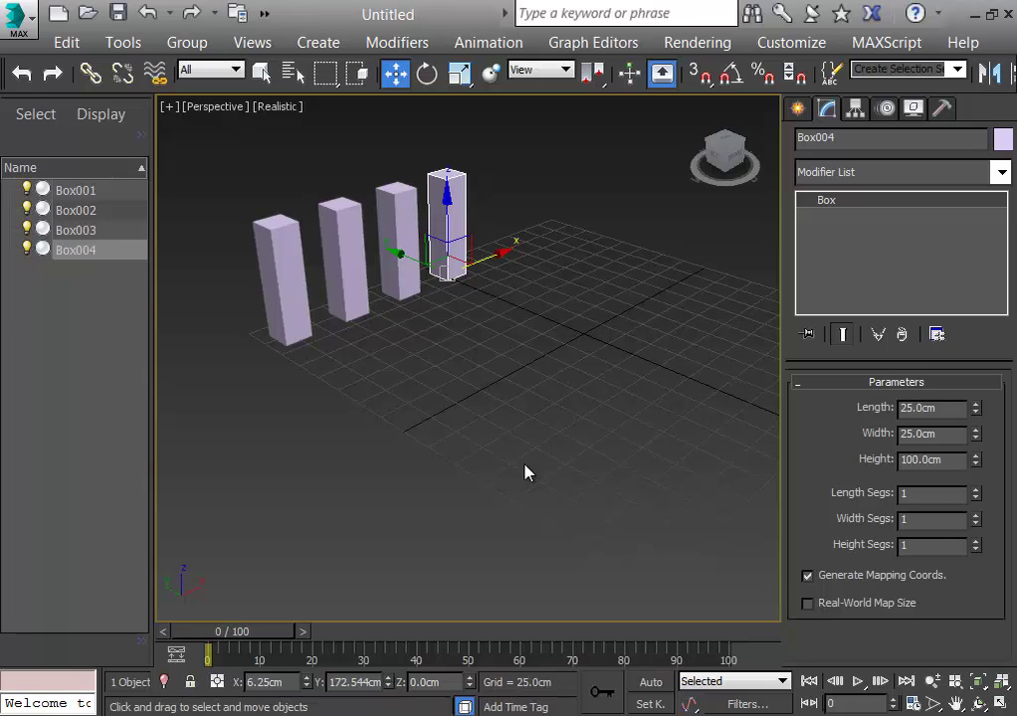
pyautogui.hotkey('ctrl', 'z')
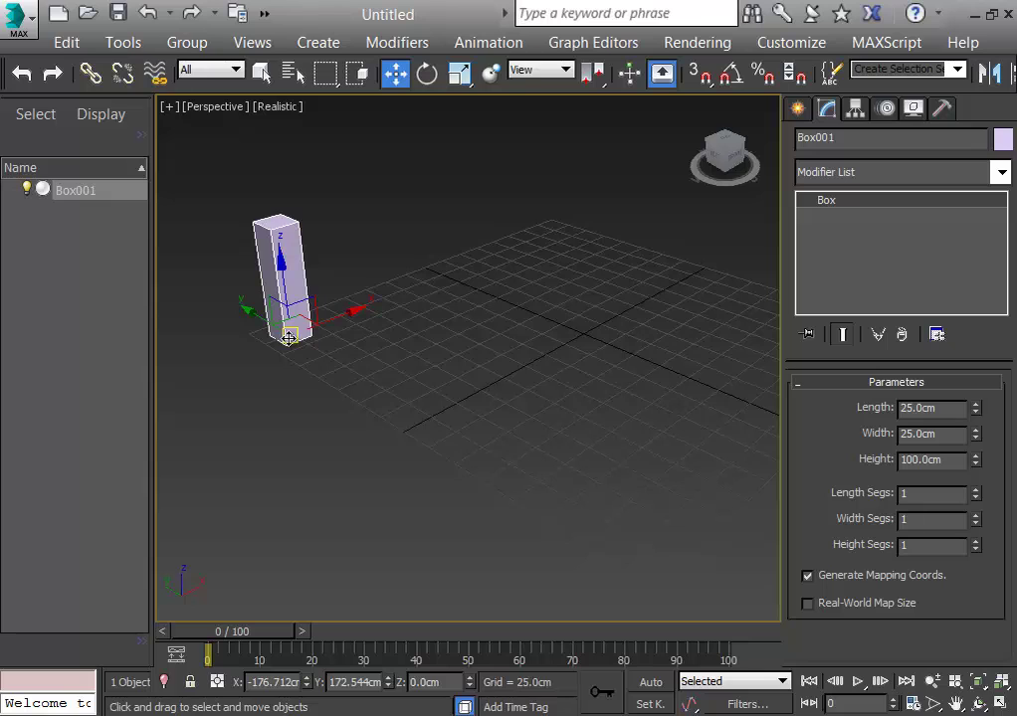
# Try cloning the box as three copies by moving it freely in the view plane, and check their heights from the left view
pyautogui.keyDown('shift'); pyautogui.moveTo(290, 339); pyautogui.dragTo(359, 315); pyautogui.keyUp('shift')
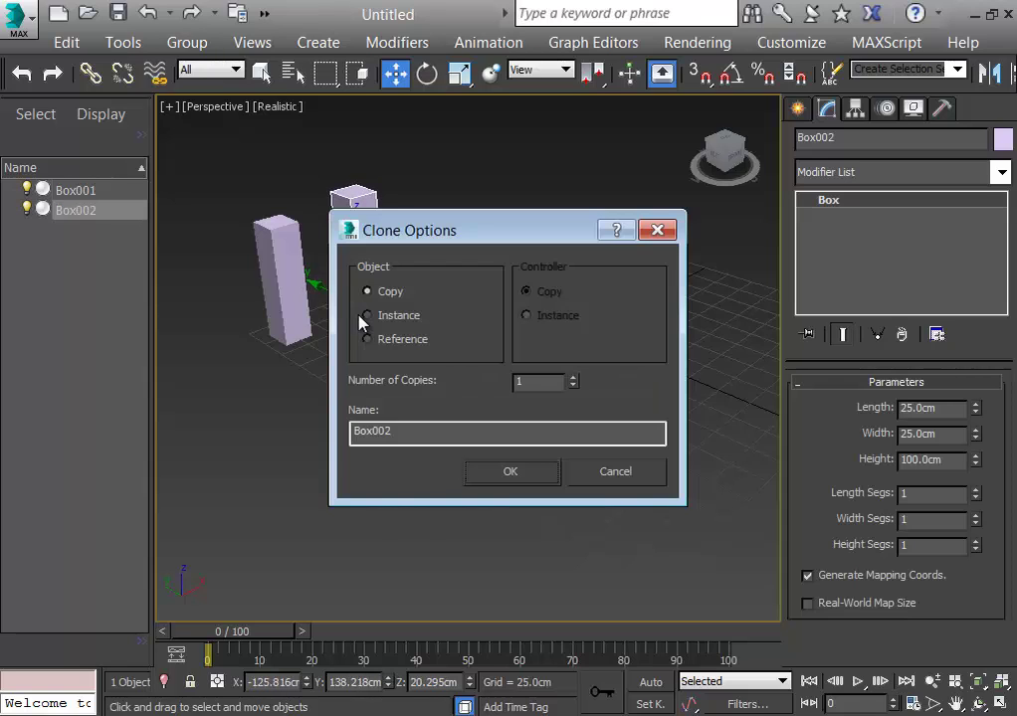
pyautogui.click(574, 378)
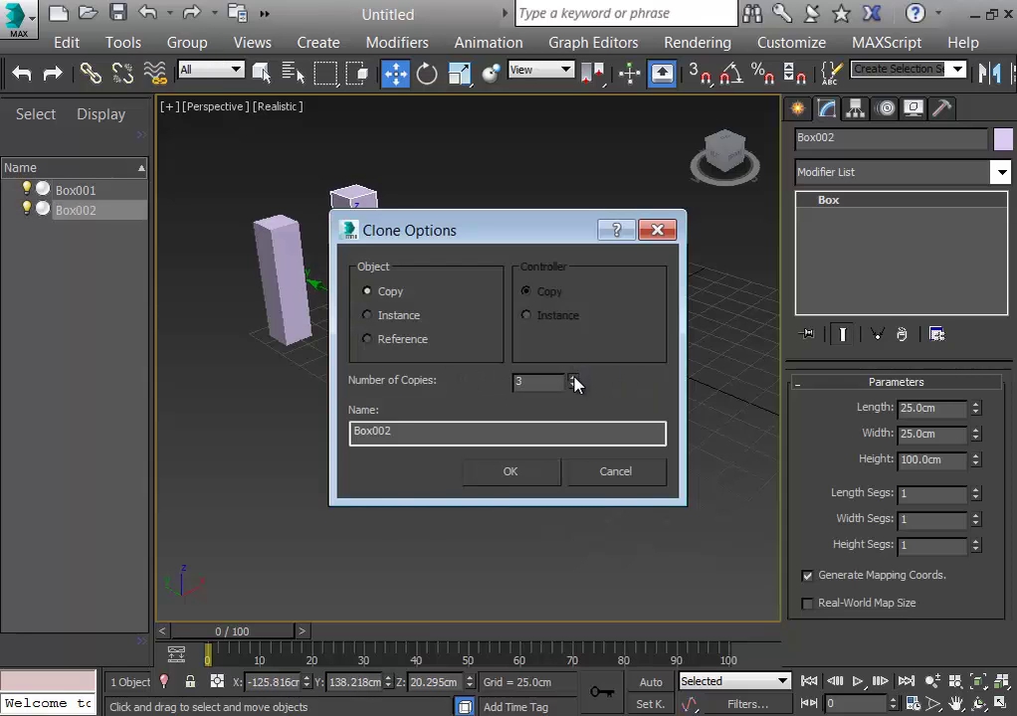
pyautogui.click(524, 480)
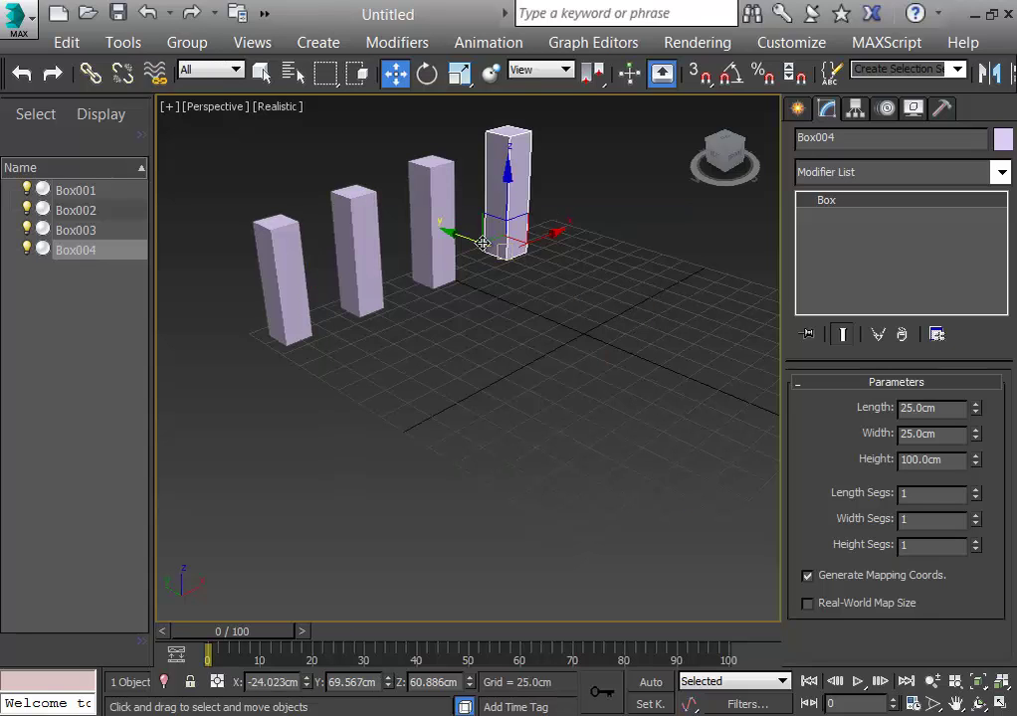
pyautogui.press('l')
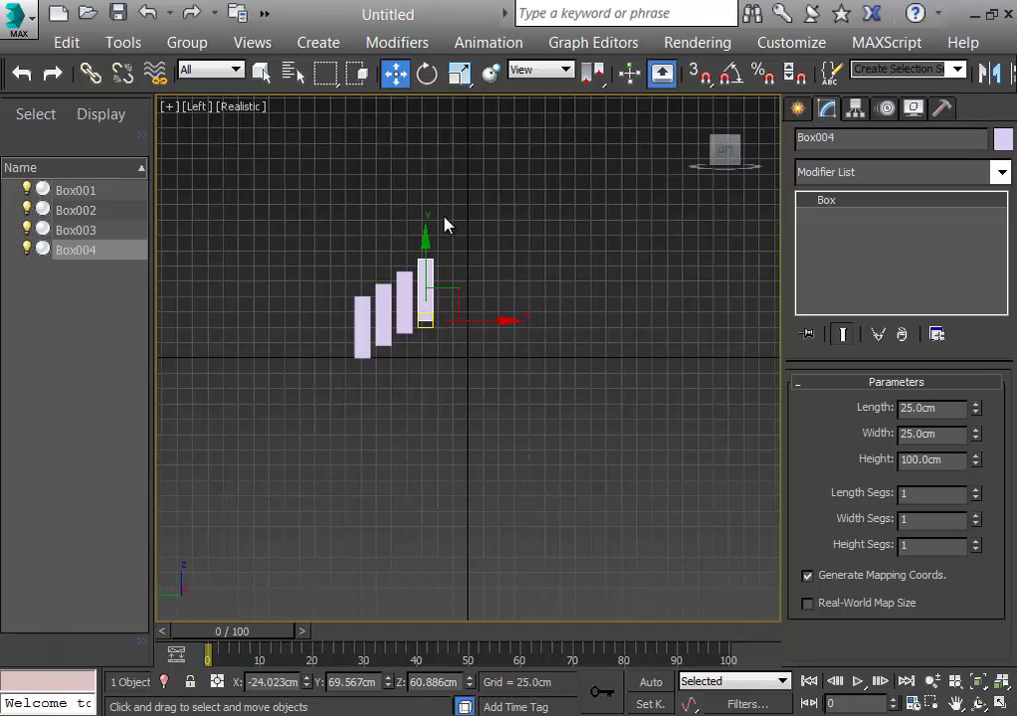
pyautogui.press('p')
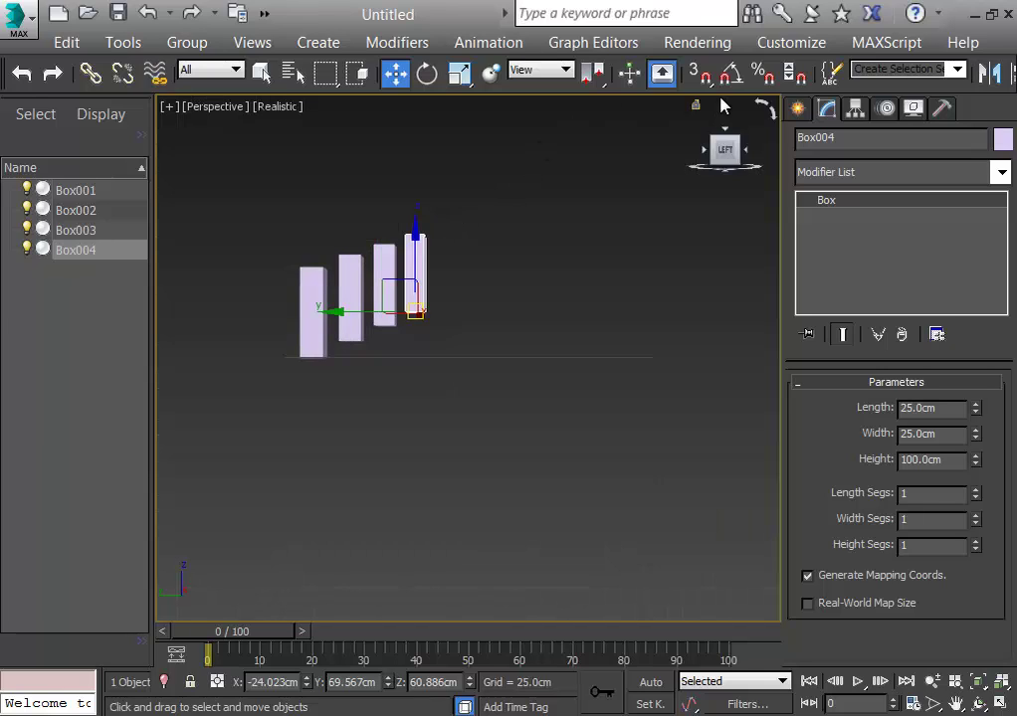
pyautogui.click(696, 106)
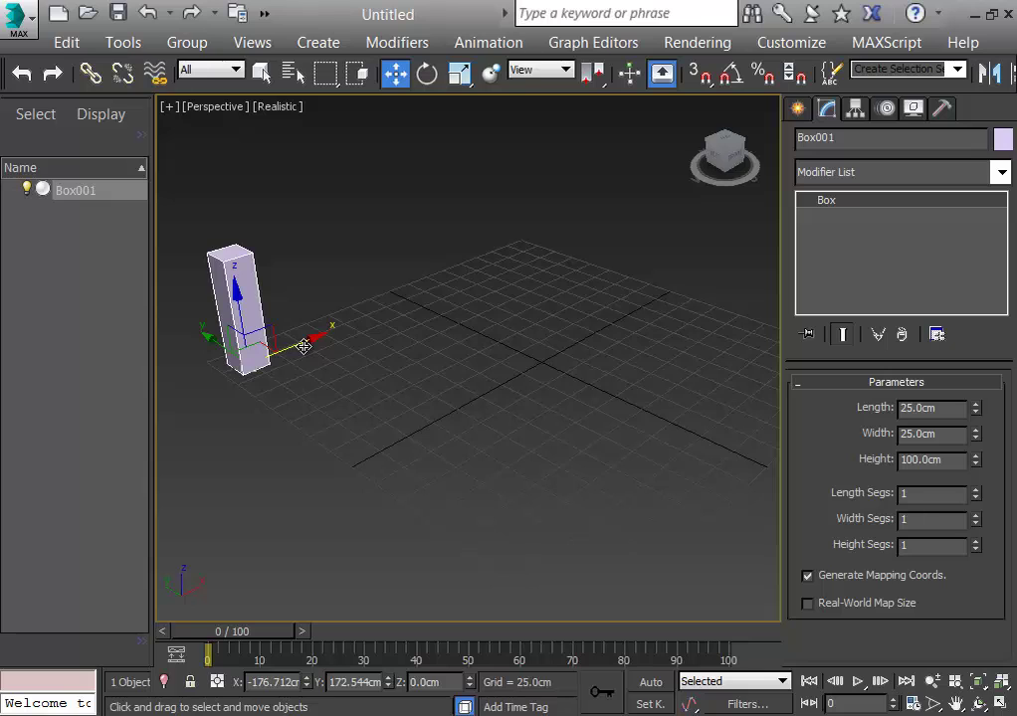
# Clone the box along the X axis as a single copy about 51 cm from the original
pyautogui.moveTo(304, 349)
pyautogui.keyDown('shift'); pyautogui.mouseDown()
pyautogui.moveTo(354, 329)
pyautogui.moveTo(359, 338)
pyautogui.mouseUp(); pyautogui.keyUp('shift')
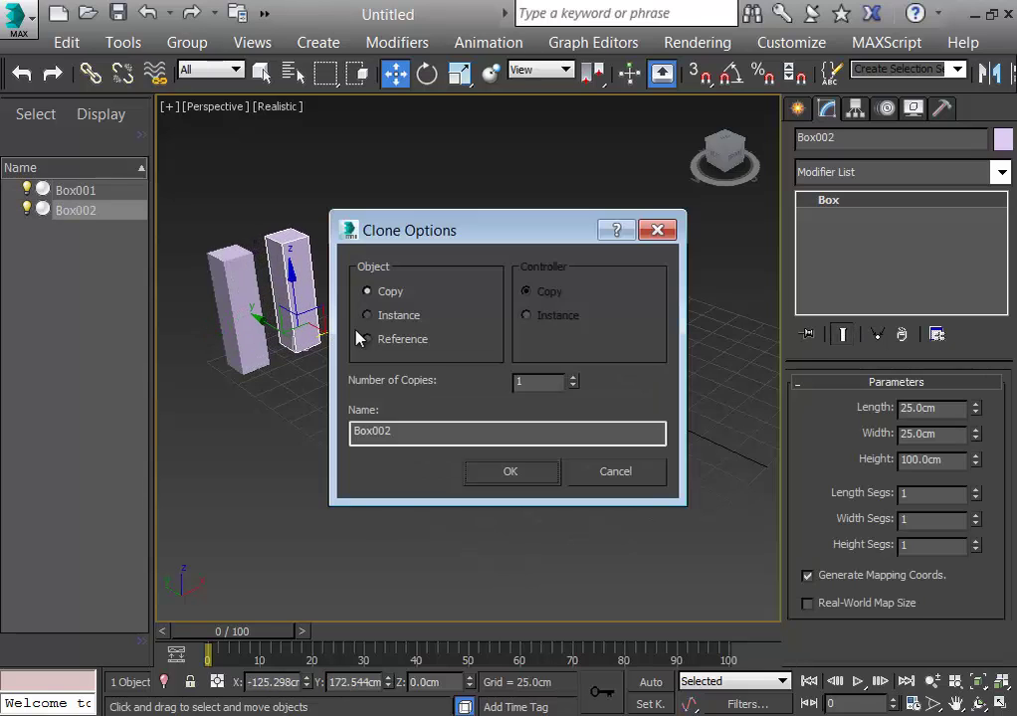
pyautogui.click(574, 378)
pyautogui.click(573, 387)
pyautogui.click(541, 476)
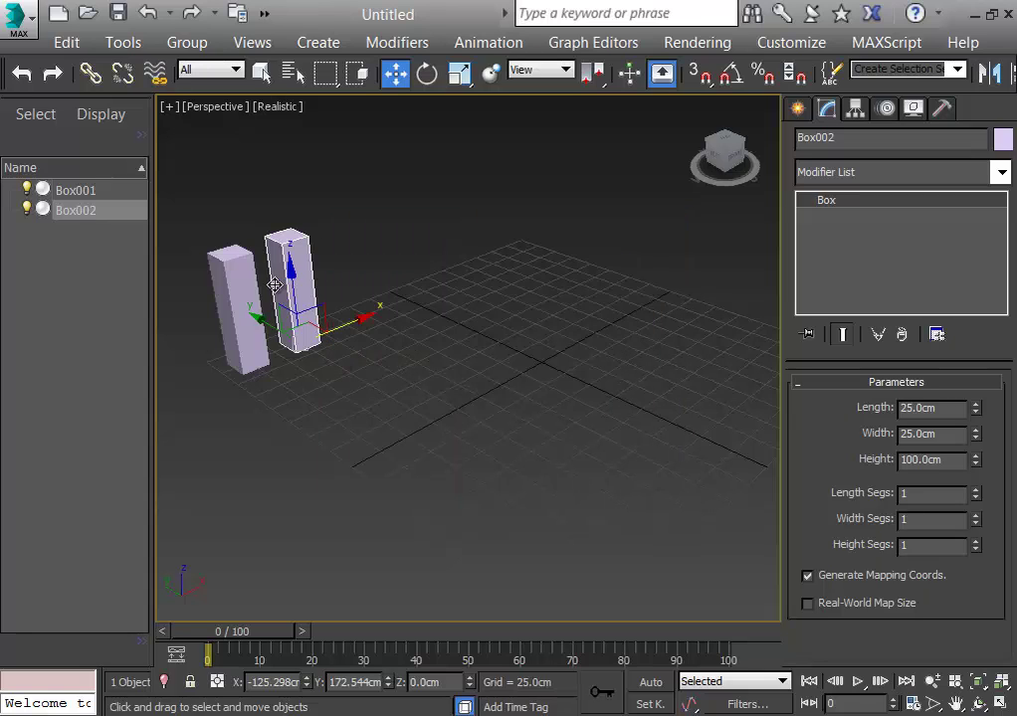
# Undo the single clone, clone the box along the X axis as three copies about 49 cm apart, and deselect
pyautogui.hotkey('ctrl', 'z')
pyautogui.keyDown('shift'); pyautogui.moveTo(239, 298); pyautogui.dragTo(295, 285); pyautogui.keyUp('shift')
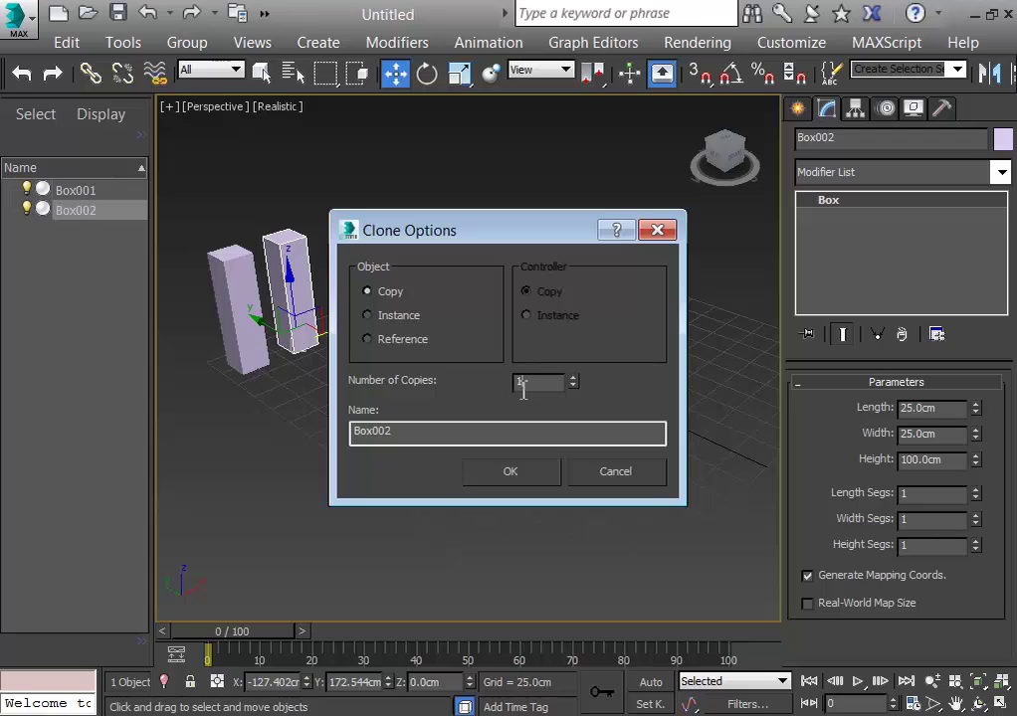
pyautogui.doubleClick(518, 385)
pyautogui.write('3')
pyautogui.click(513, 472)
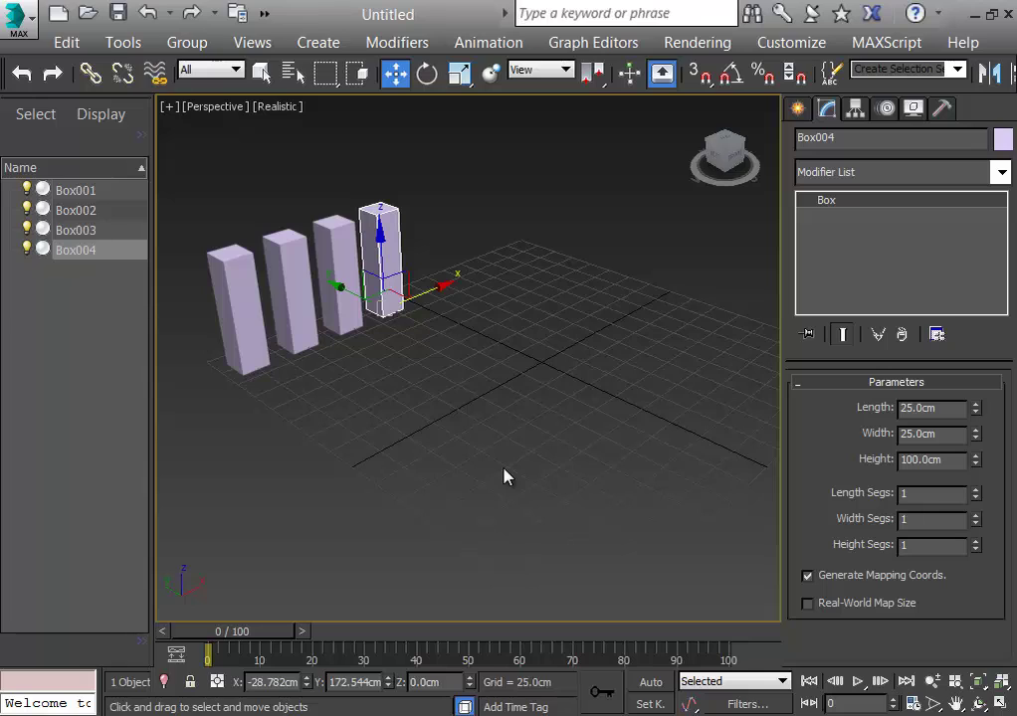
pyautogui.click(500, 432)
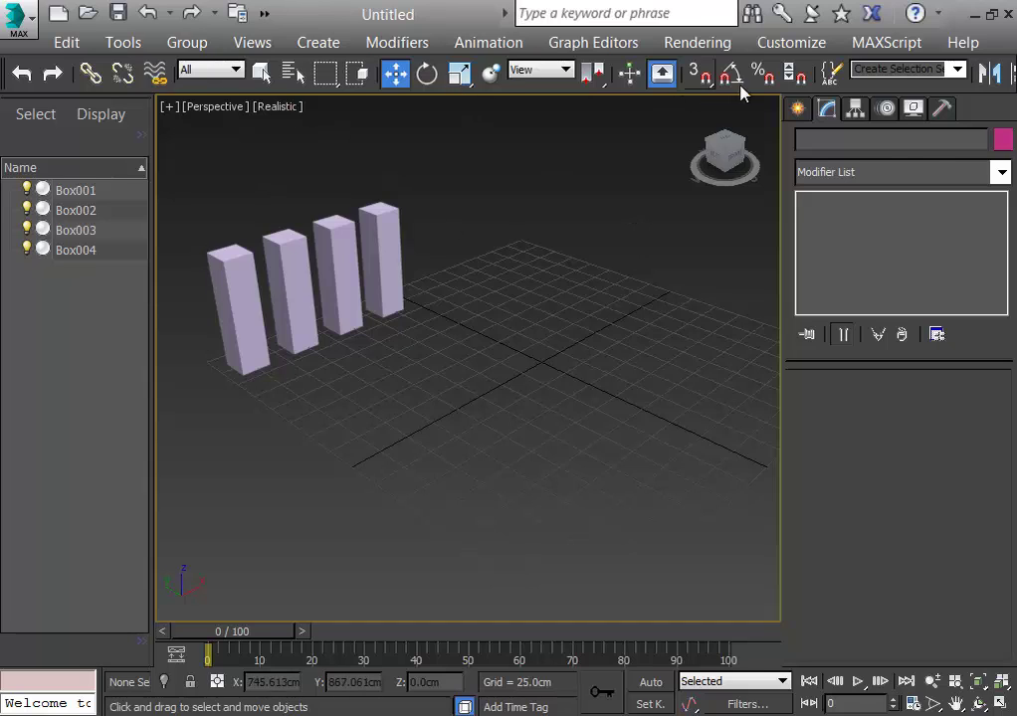
# Create a flat box about 173 cm long, 224 cm wide and 28 cm high in the middle of the grid
pyautogui.click(799, 108)
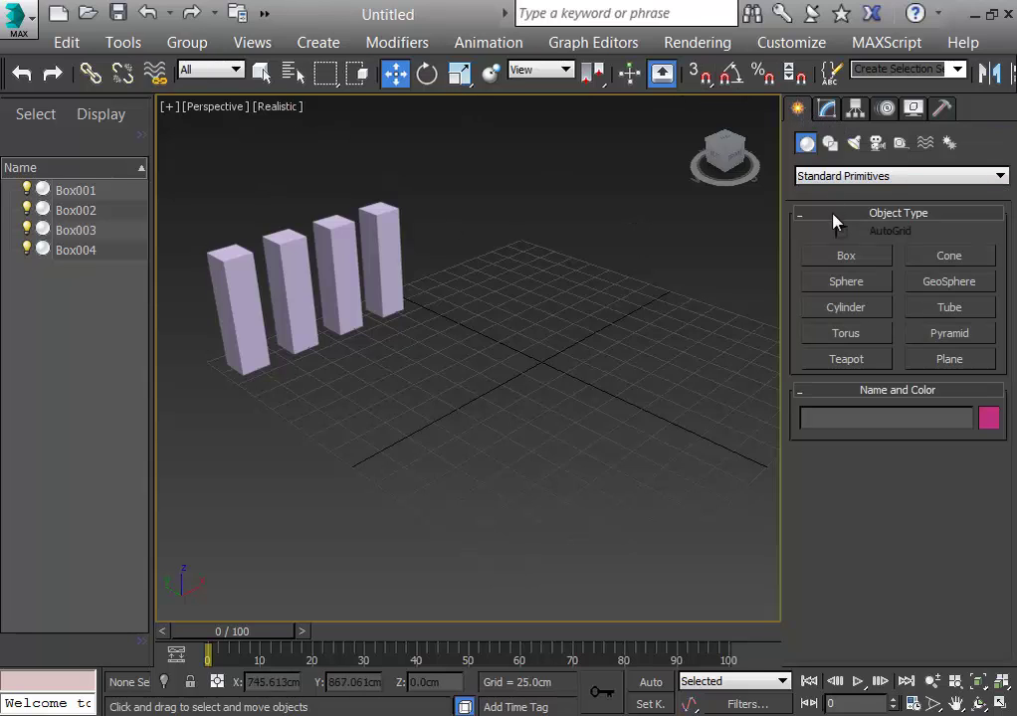
pyautogui.click(845, 257)
pyautogui.moveTo(356, 406); pyautogui.dragTo(709, 381)
pyautogui.click(732, 398)
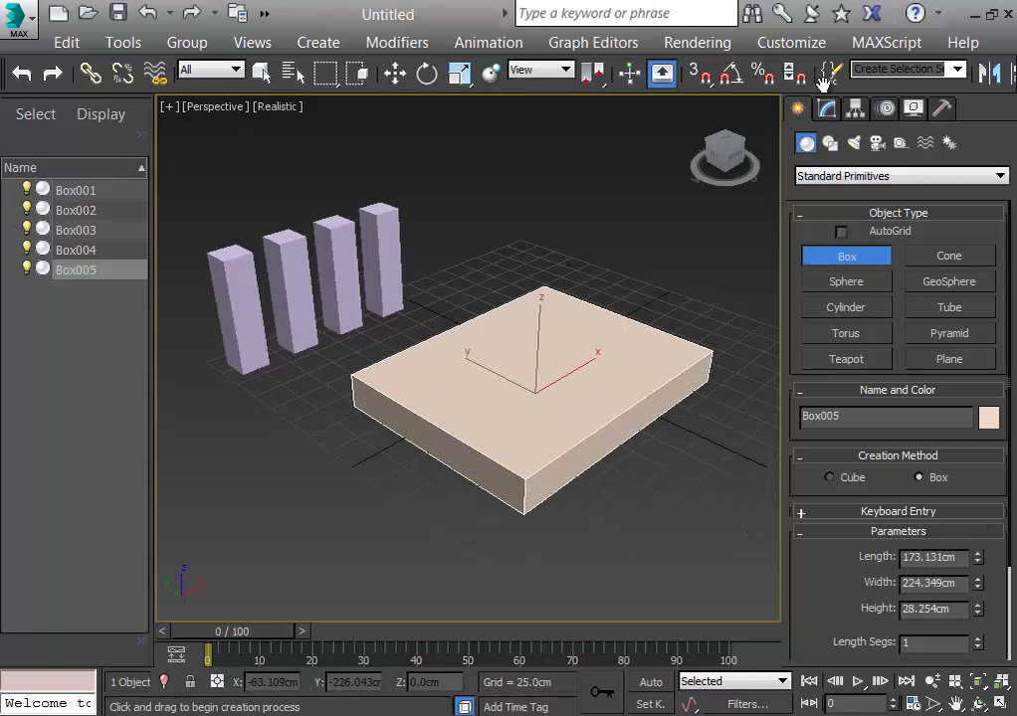
# Set the flat box to 150 x 150 x 25 cm and move it past the tall boxes to about X 117, Y 231 cm
pyautogui.click(829, 109)
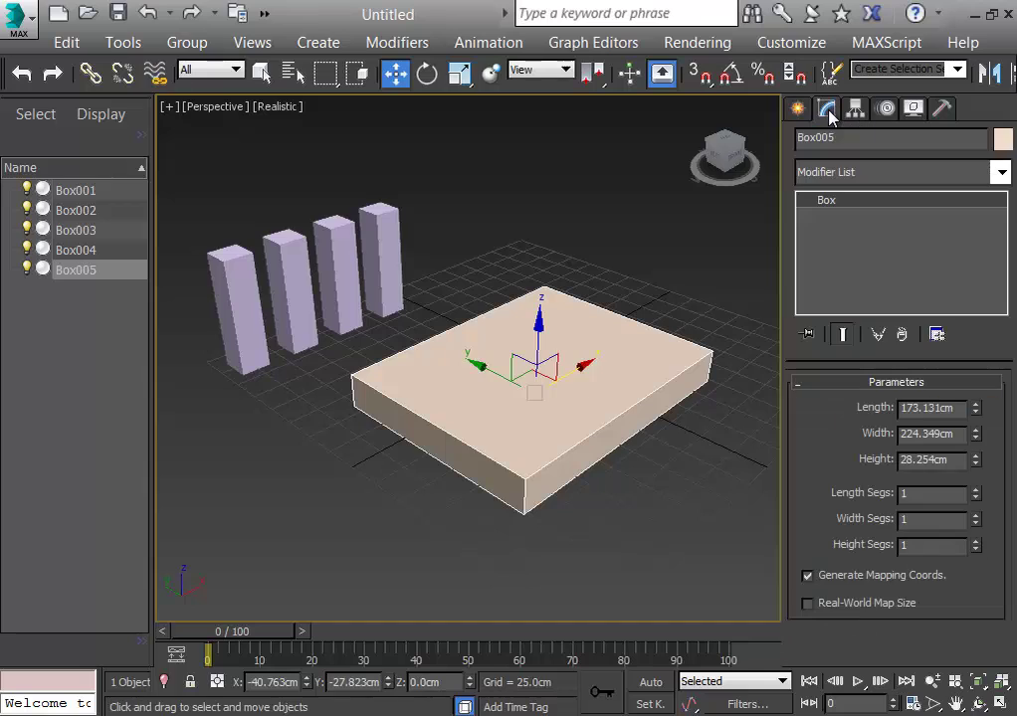
pyautogui.doubleClick(949, 409)
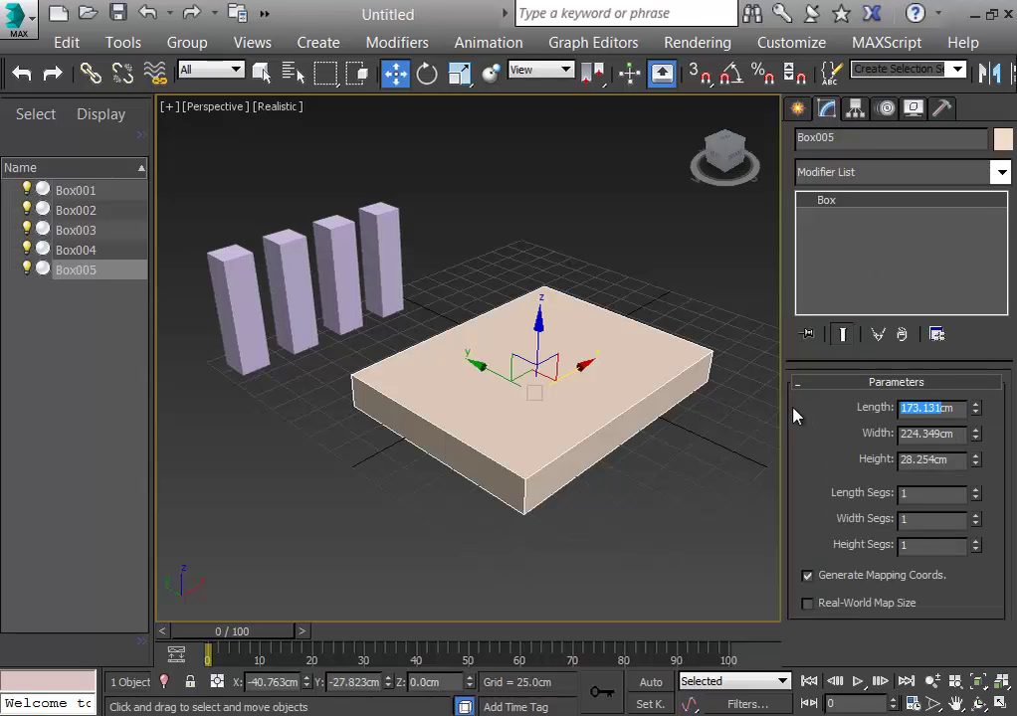
pyautogui.write('150')
pyautogui.press('Tab')
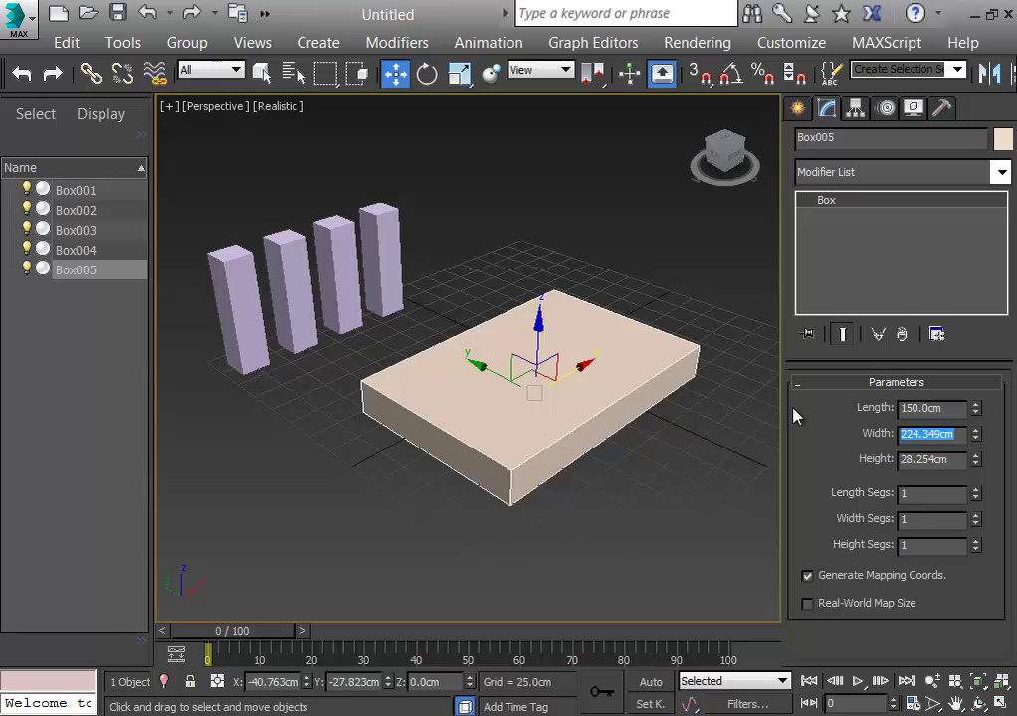
pyautogui.write('150')
pyautogui.press('Tab')
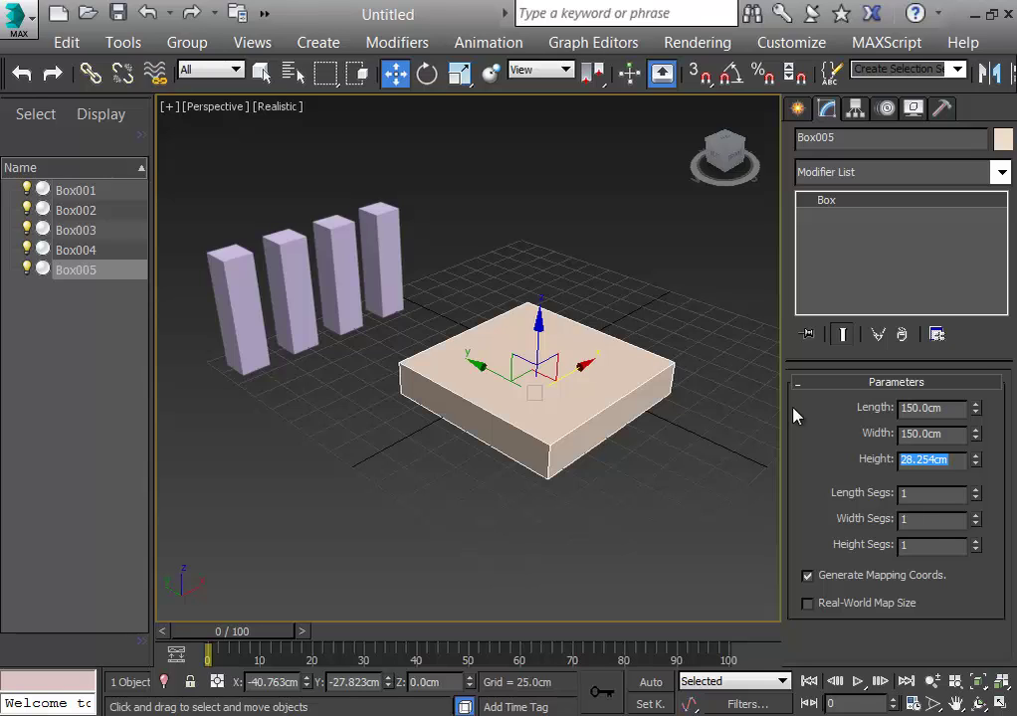
pyautogui.write('25')
pyautogui.press('Return')
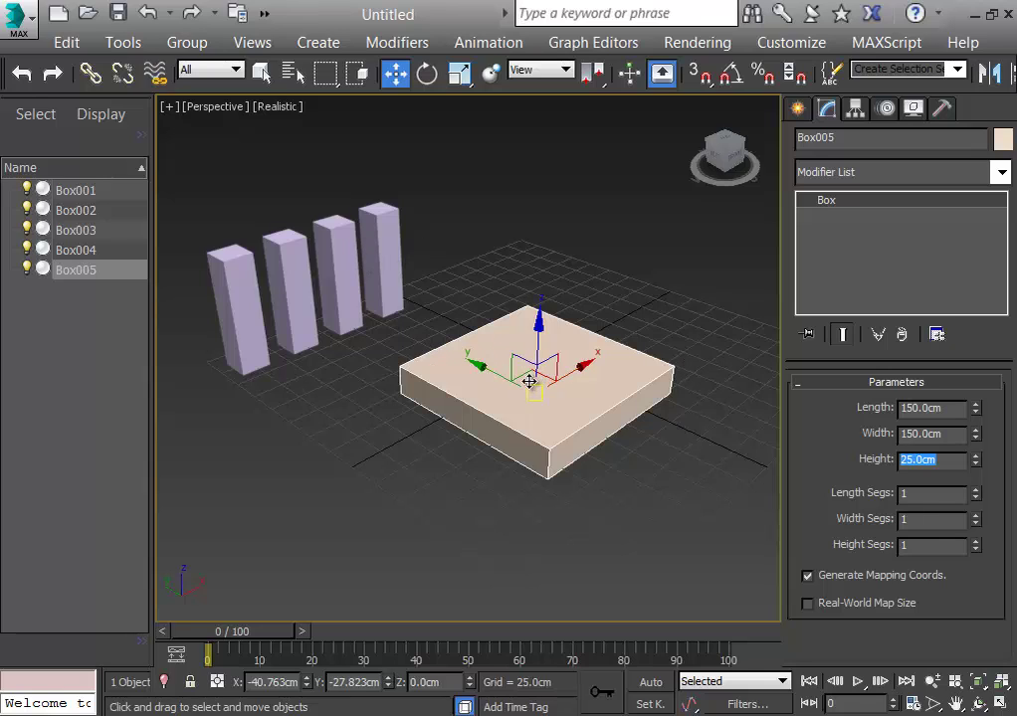
pyautogui.moveTo(520, 372); pyautogui.dragTo(438, 257)
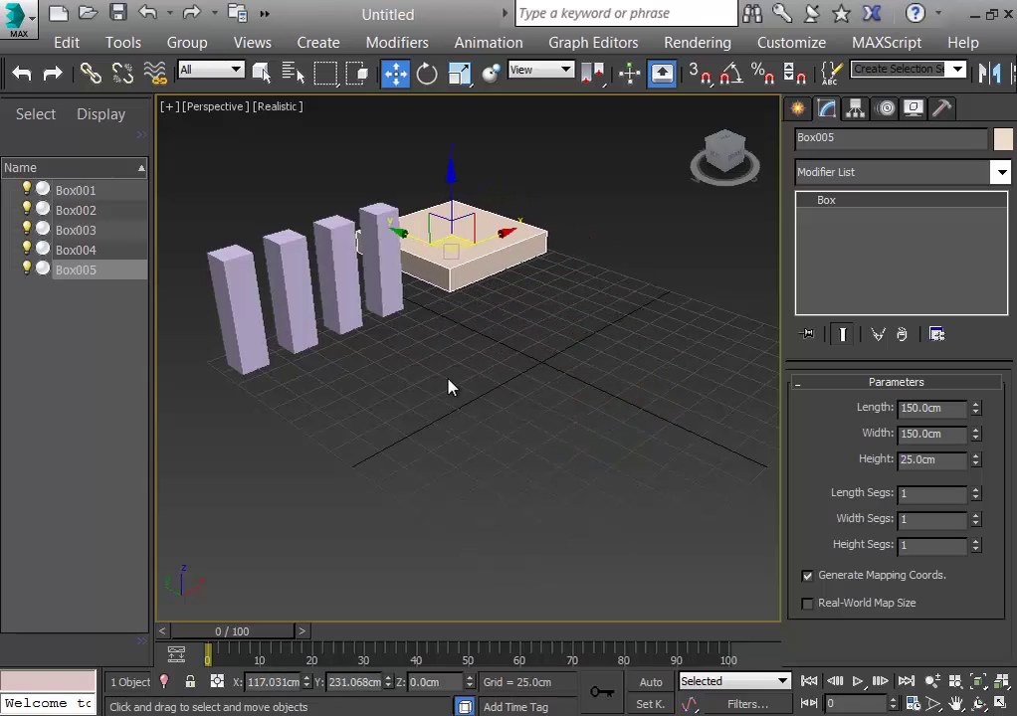
# Create a cylinder with a radius of about 48 cm and a height of about 151 cm near the grid centre
pyautogui.moveTo(452, 390); pyautogui.dragTo(270, 455, button='middle')
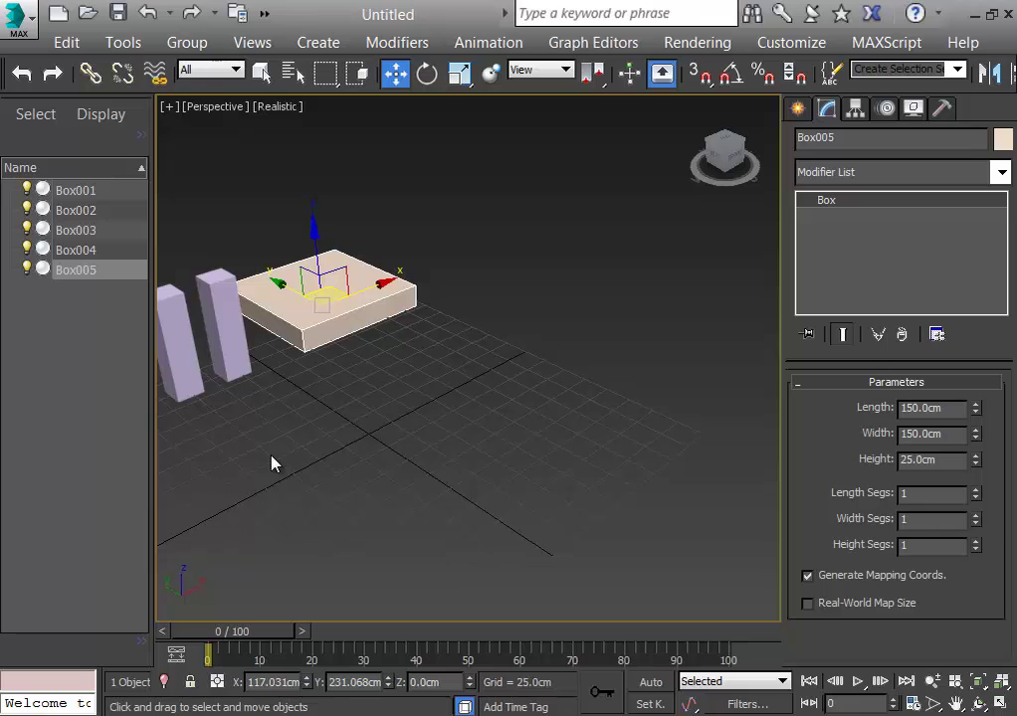
pyautogui.moveTo(276, 463); pyautogui.dragTo(348, 463, button='middle')
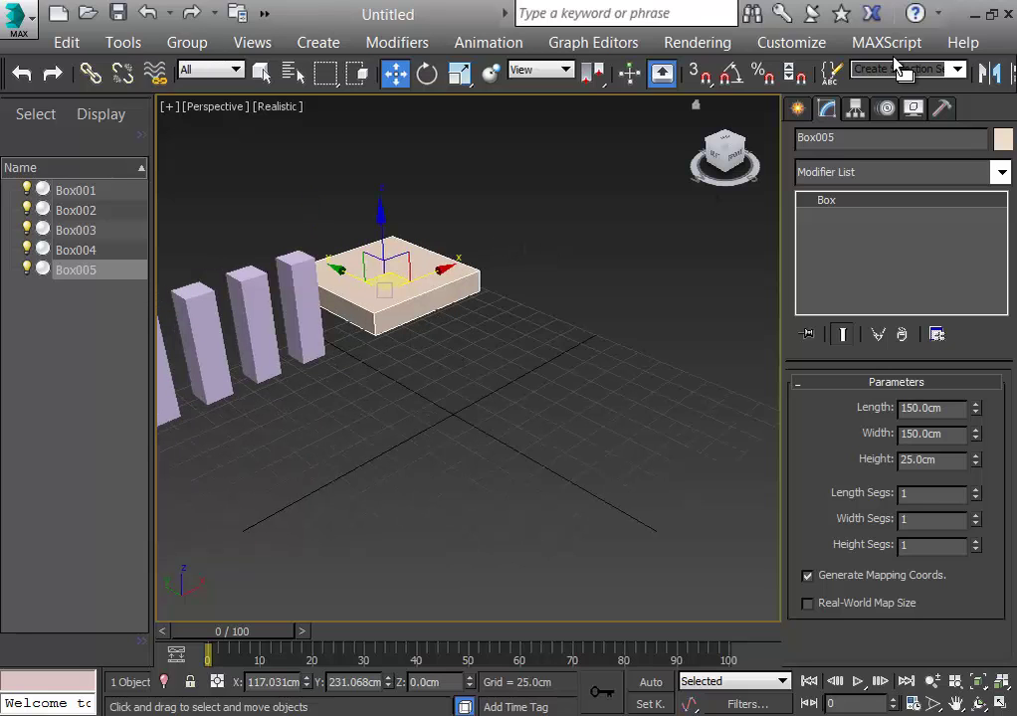
pyautogui.click(799, 110)
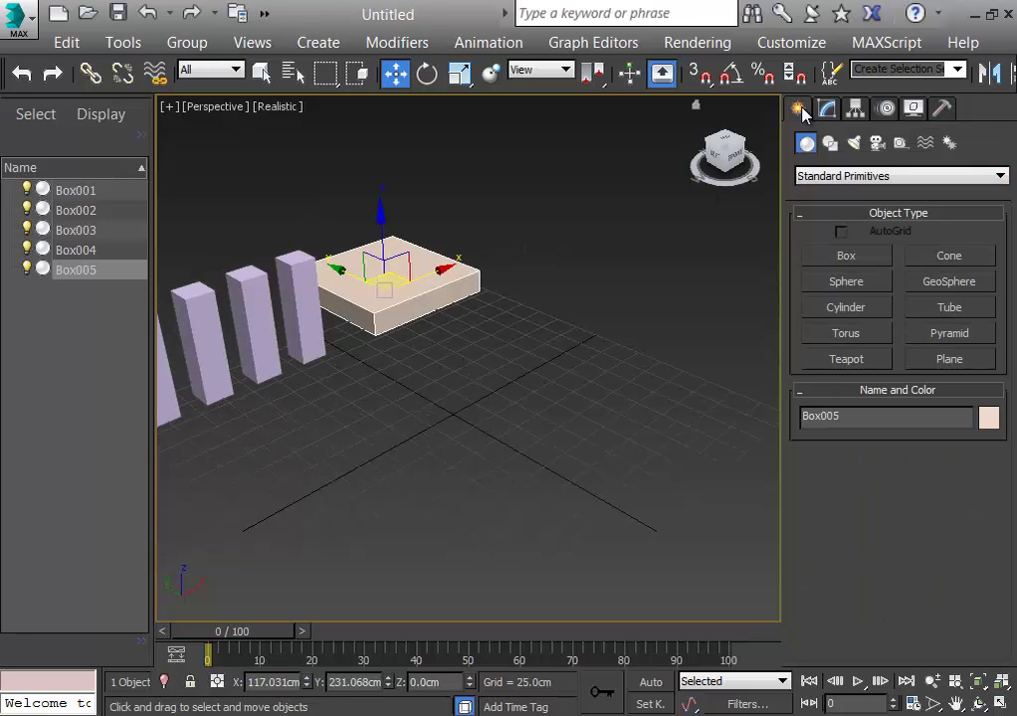
pyautogui.click(847, 308)
pyautogui.moveTo(440, 435); pyautogui.dragTo(493, 445)
pyautogui.click(522, 259)
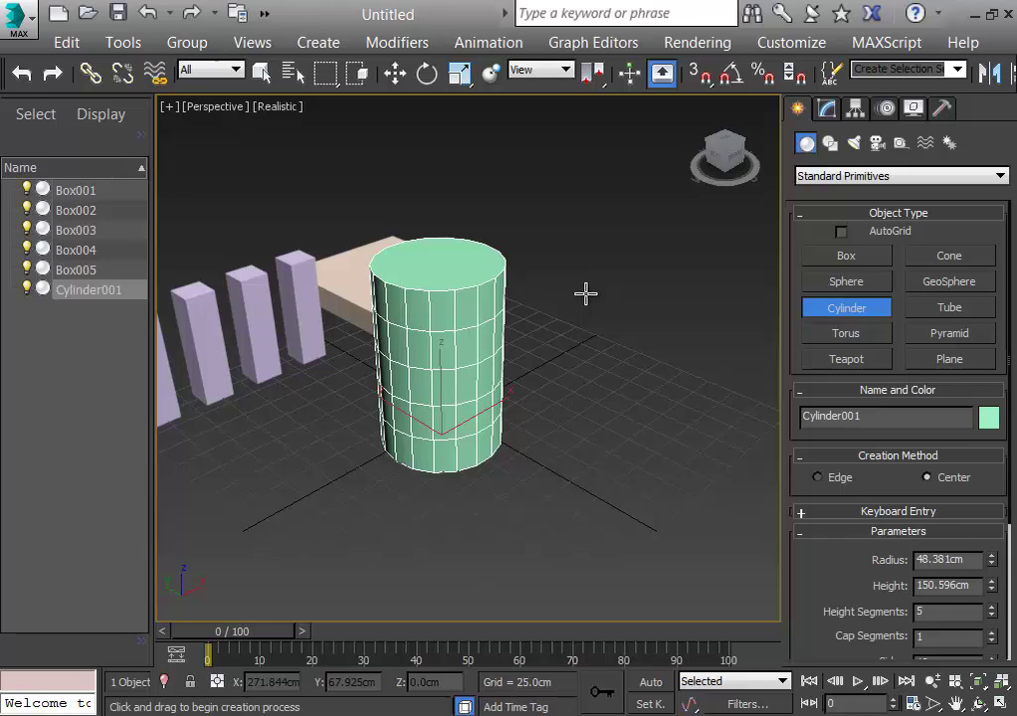
# Set the cylinder's radius to 75 cm and height to 100 cm, and move it beyond the flat box to about X 318, Y 225 cm
pyautogui.click(828, 108)
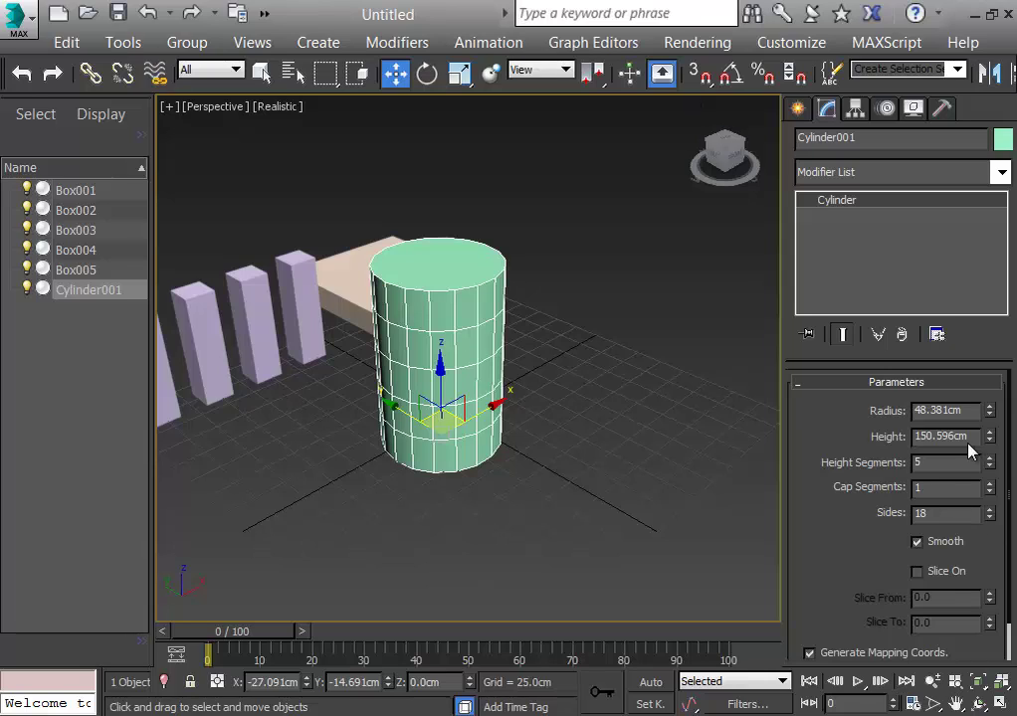
pyautogui.doubleClick(940, 410)
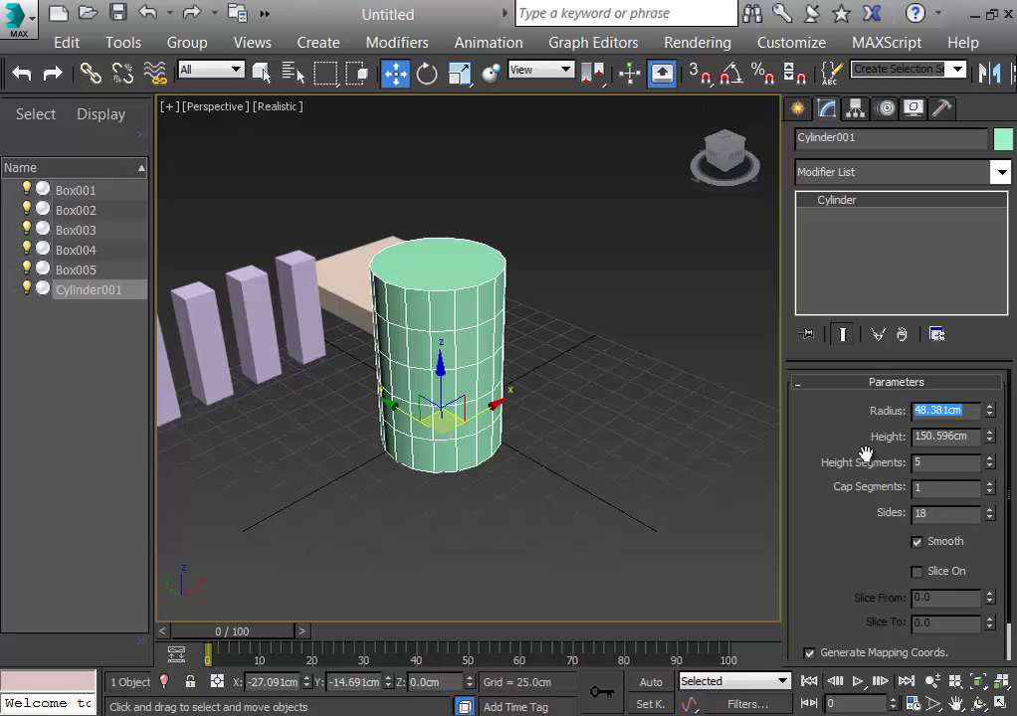
pyautogui.write('75')
pyautogui.press('Tab')
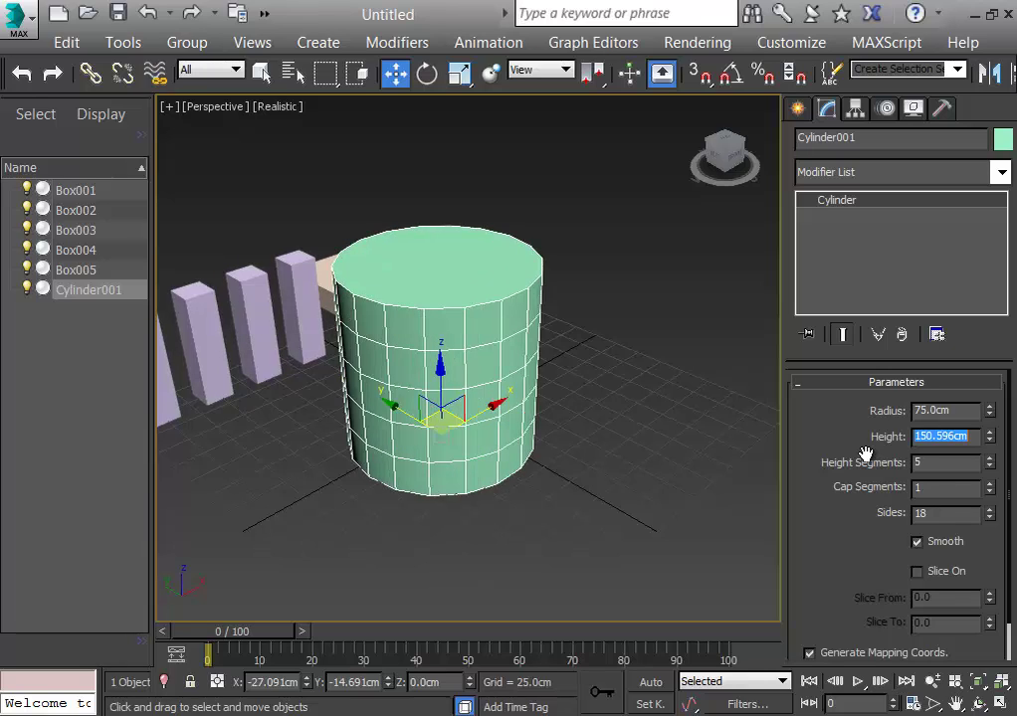
pyautogui.write('100')
pyautogui.press('Return')
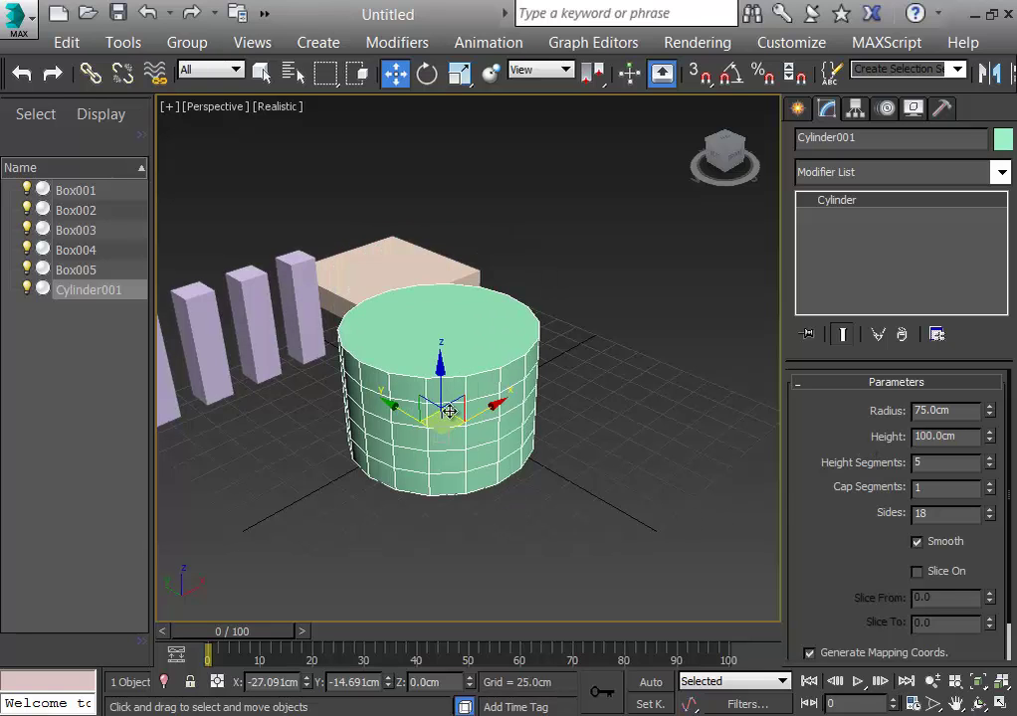
pyautogui.moveTo(450, 411); pyautogui.dragTo(520, 232)
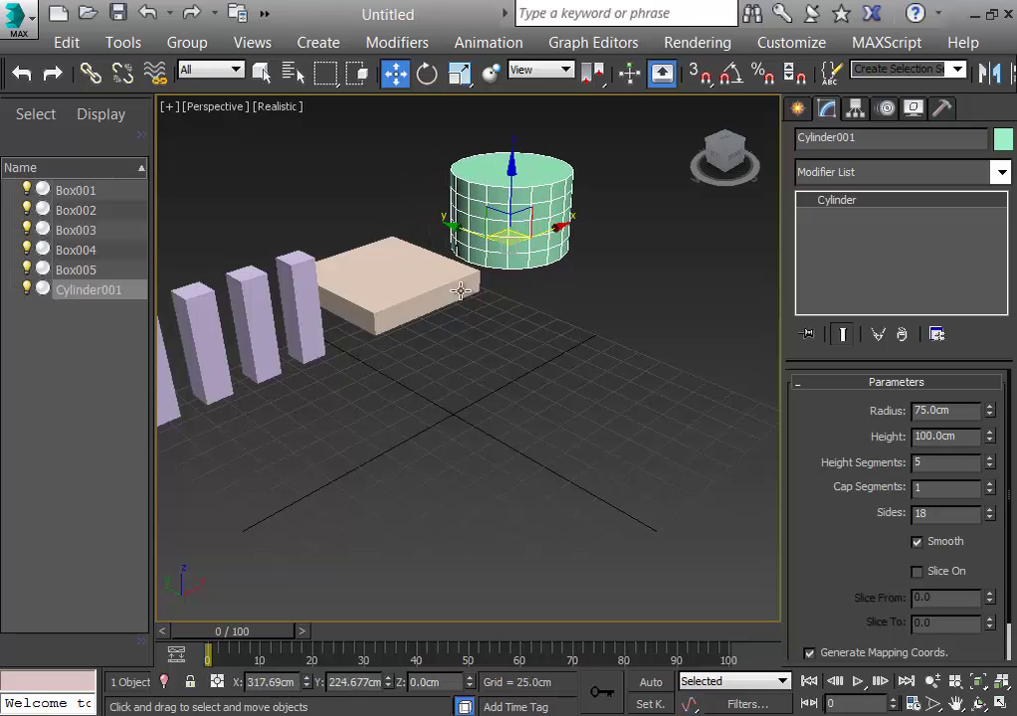
# Create a cone in front of the tall boxes with radii of about 119 and 201 cm and a height of about 10 cm
pyautogui.keyDown('alt'); pyautogui.moveTo(396, 436); pyautogui.dragTo(501, 369, button='middle'); pyautogui.keyUp('alt')
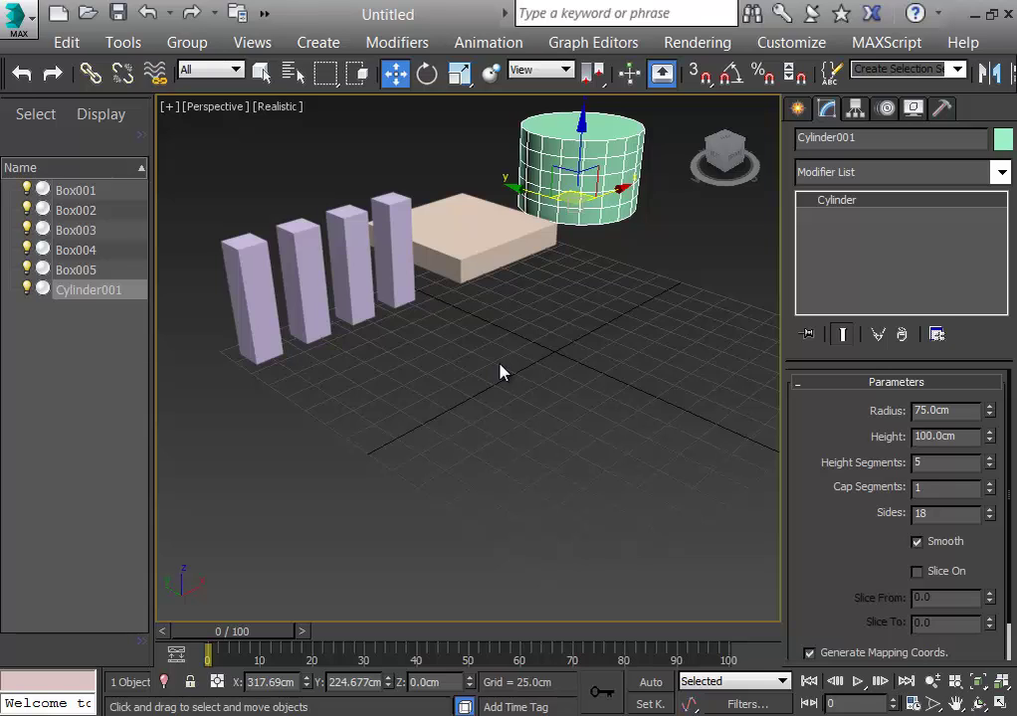
pyautogui.click(803, 108)
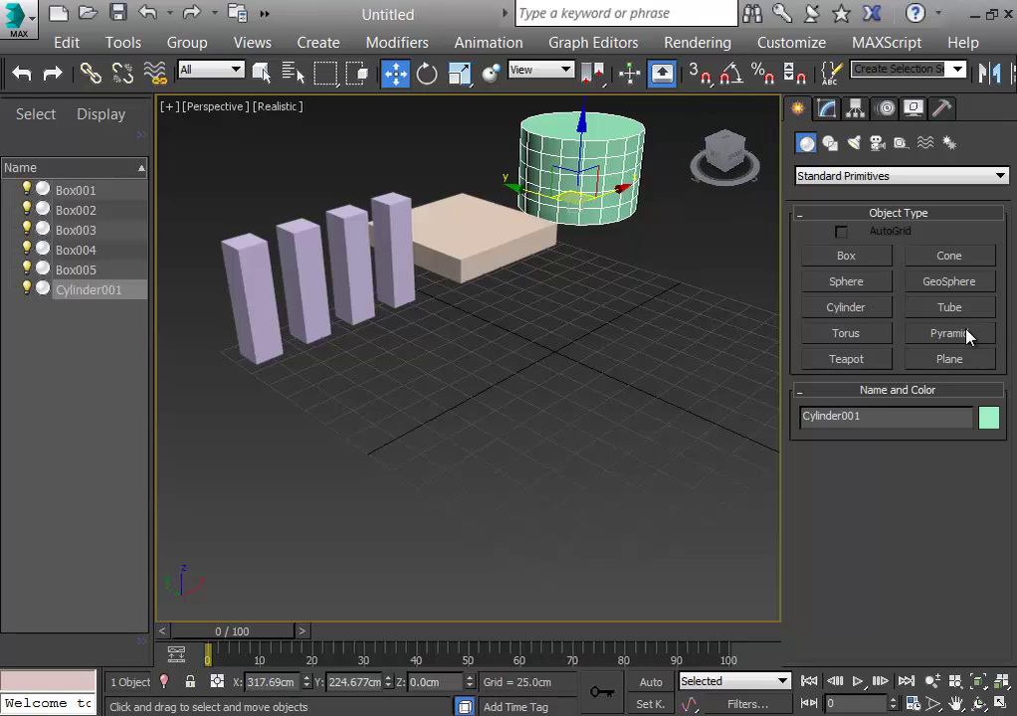
pyautogui.click(958, 259)
pyautogui.click(934, 261)
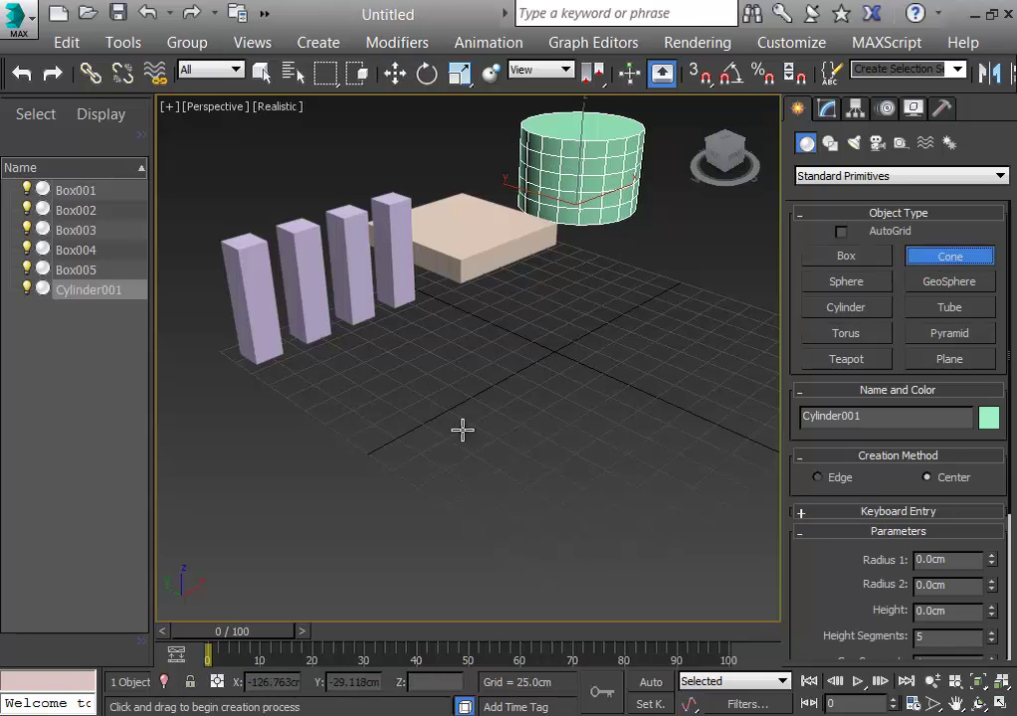
pyautogui.moveTo(393, 415); pyautogui.dragTo(551, 454)
pyautogui.click(549, 444)
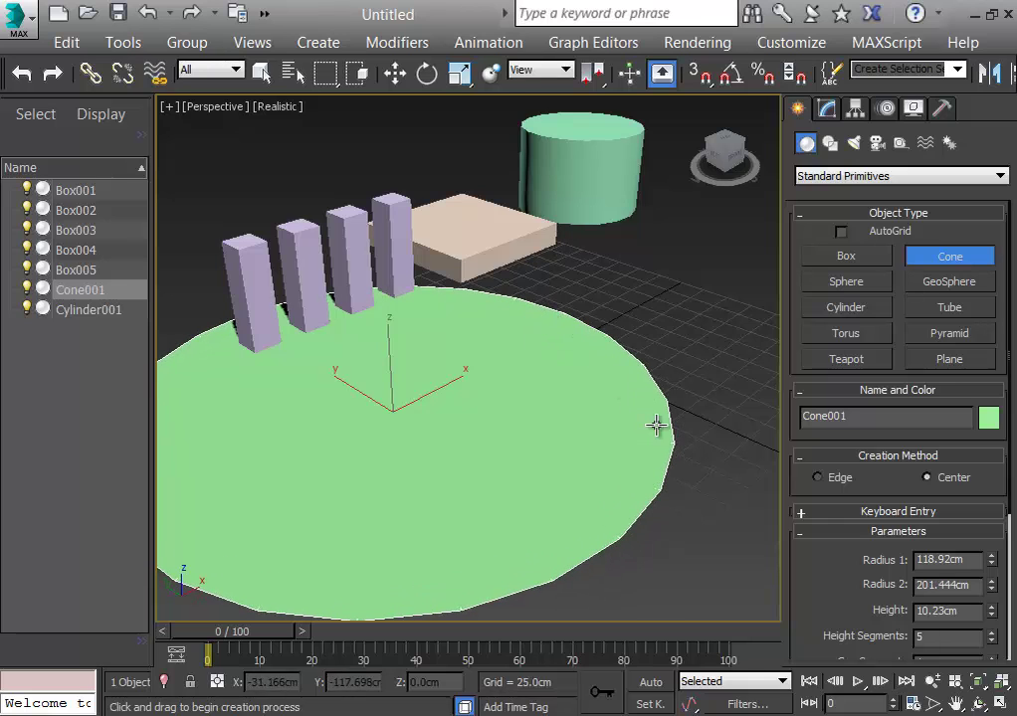
pyautogui.moveTo(699, 501); pyautogui.dragTo(713, 400, button='middle')
pyautogui.scroll(-3, 681, 454)
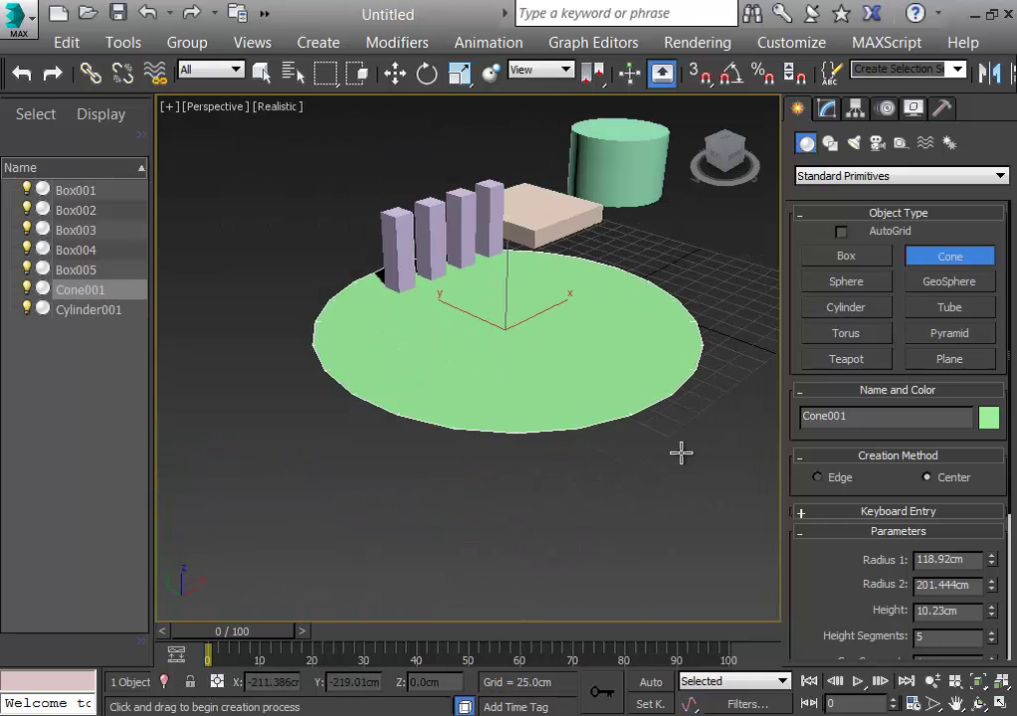
pyautogui.keyDown('alt'); pyautogui.moveTo(681, 454); pyautogui.dragTo(680, 389, button='middle'); pyautogui.keyUp('alt')
pyautogui.moveTo(678, 426)
pyautogui.keyDown('alt'); pyautogui.mouseDown(button='middle')
pyautogui.moveTo(672, 454)
pyautogui.moveTo(673, 368)
pyautogui.moveTo(672, 438)
pyautogui.mouseUp(button='middle'); pyautogui.keyUp('alt')
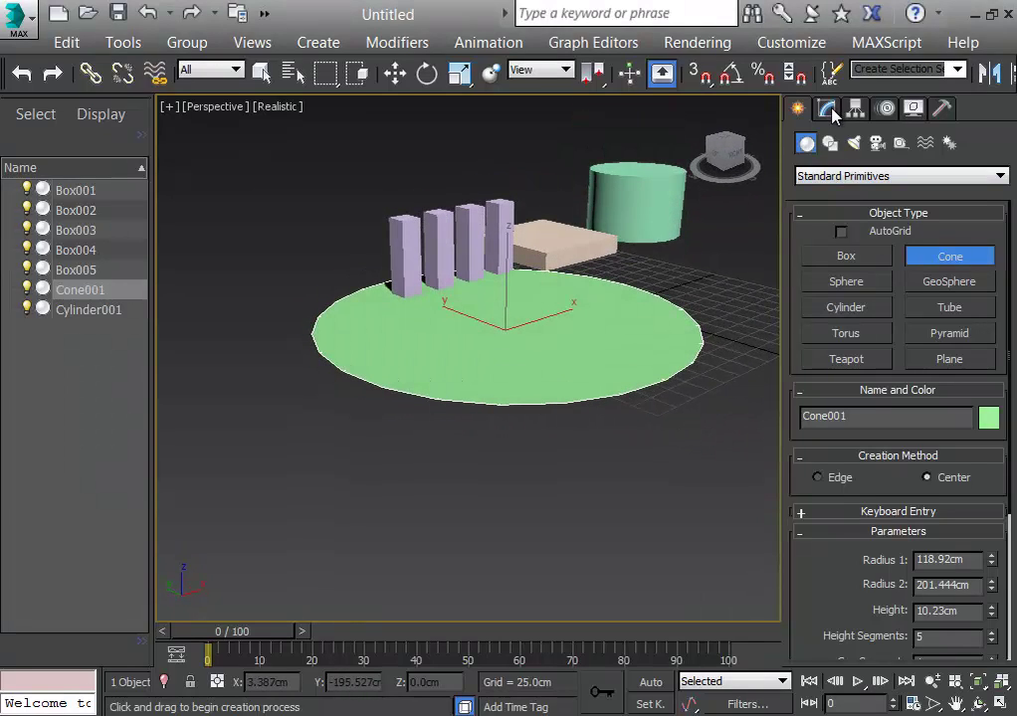
pyautogui.click(573, 344)
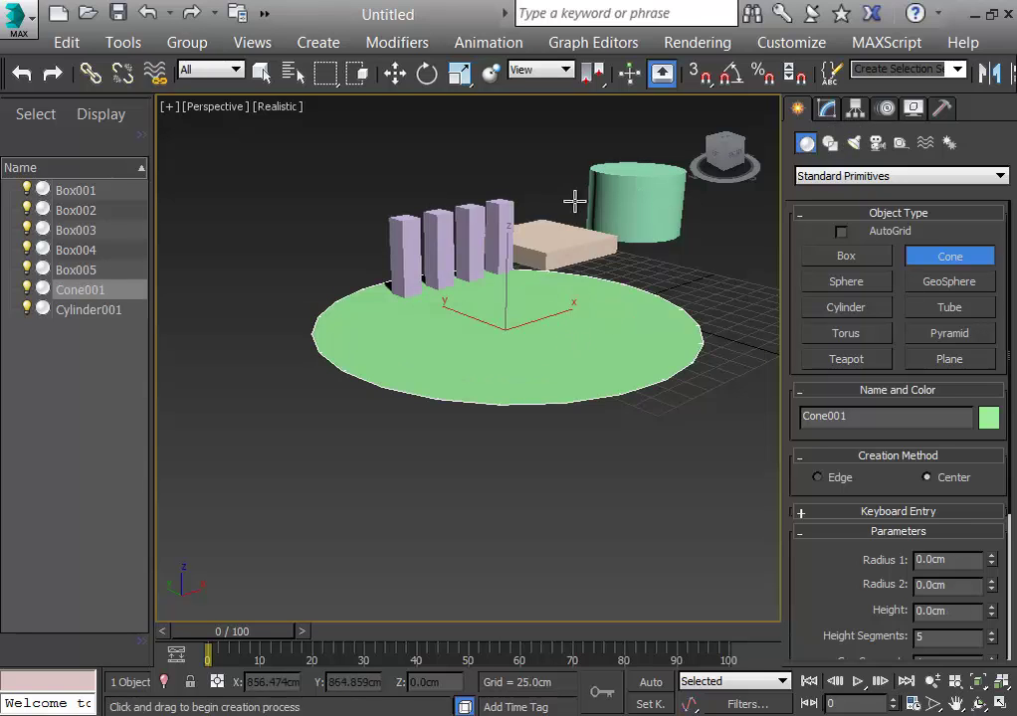
pyautogui.click(261, 71)
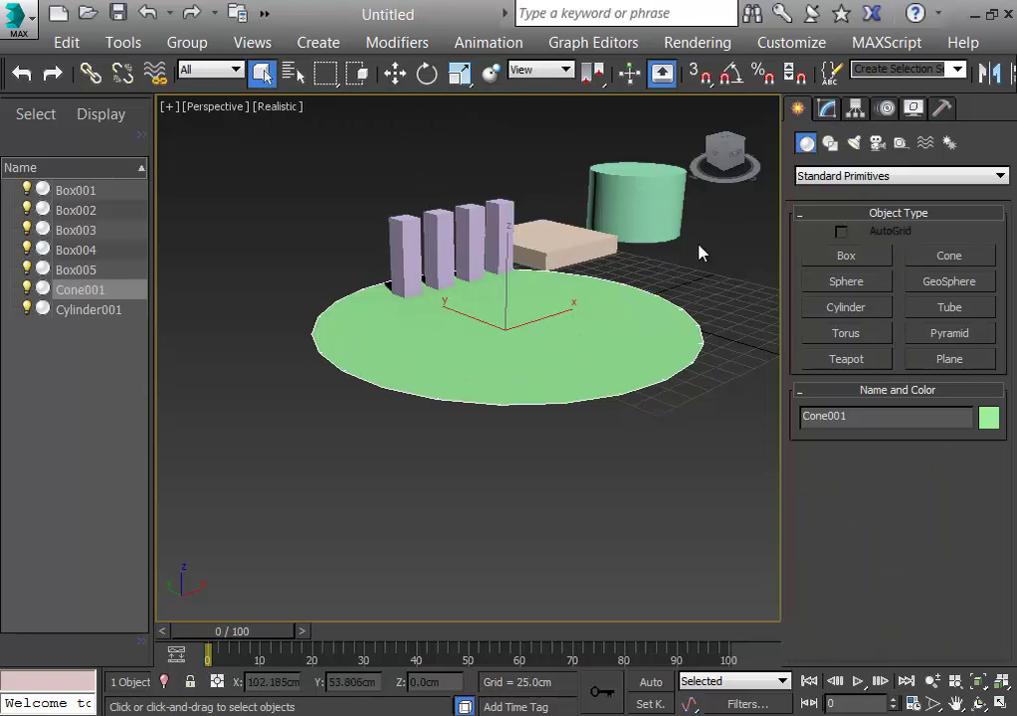
# Set the cone's Radius 1 to 85 cm, Radius 2 to 0 cm and height to 25 cm
pyautogui.click(826, 110)
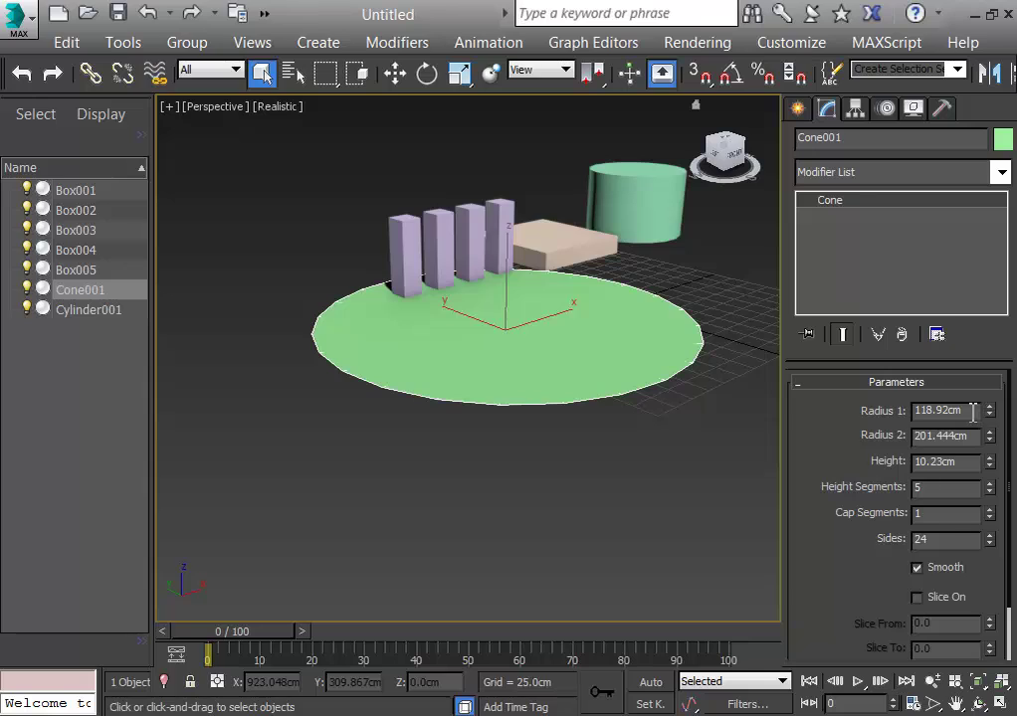
pyautogui.moveTo(962, 411); pyautogui.dragTo(829, 413)
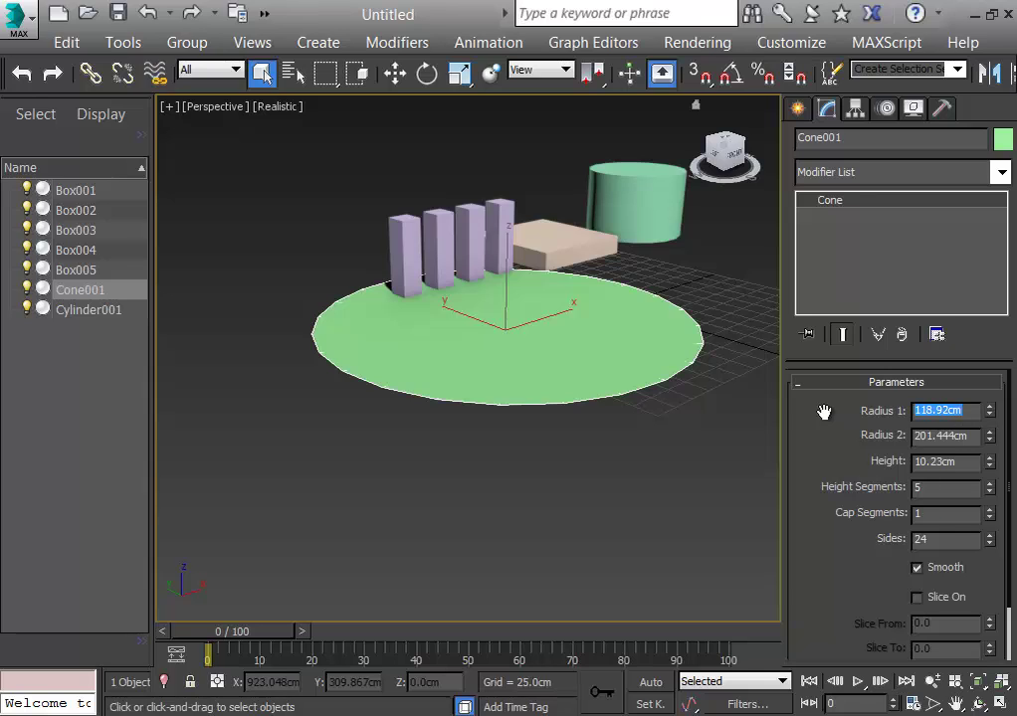
pyautogui.write('85')
pyautogui.press('Tab')
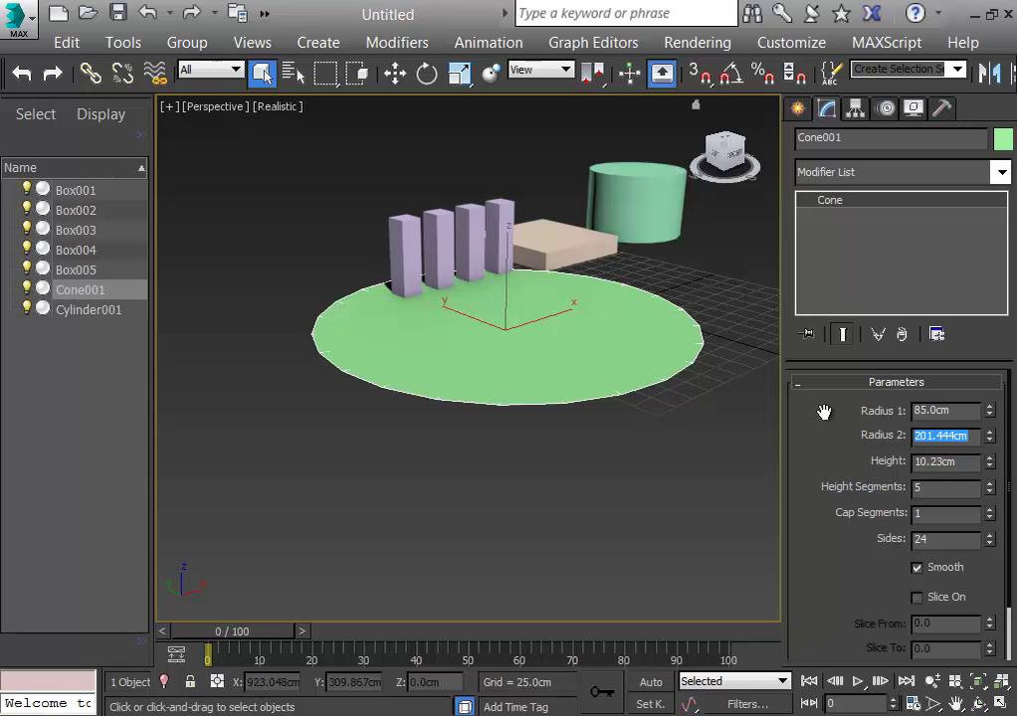
pyautogui.write('0')
pyautogui.press('Tab')
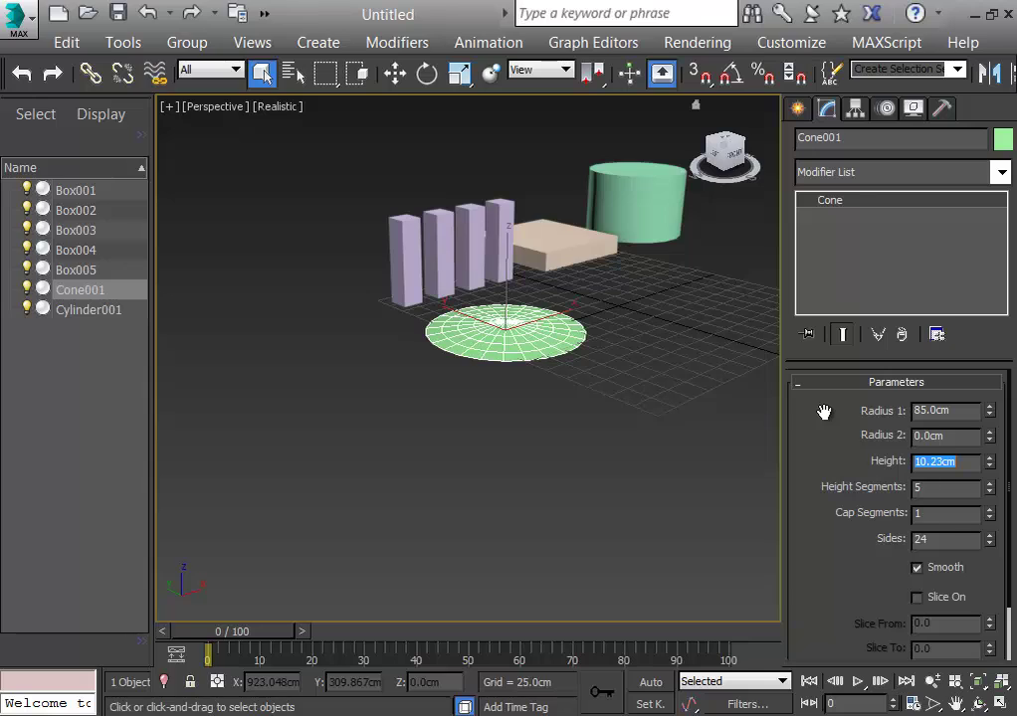
pyautogui.write('25')
pyautogui.press('Return')
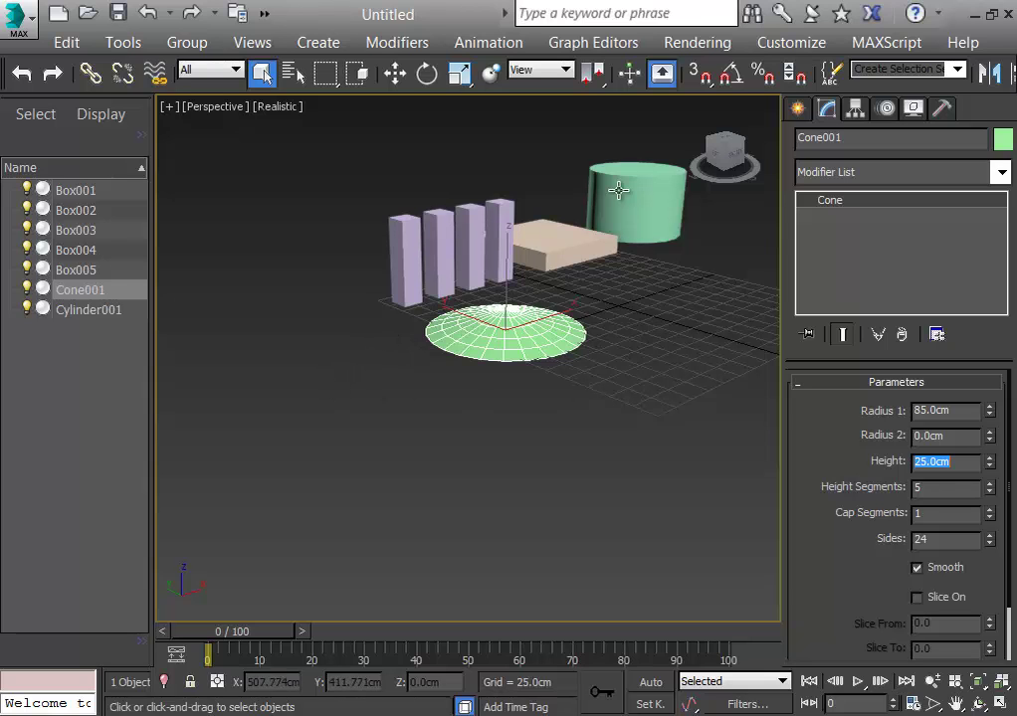
pyautogui.click(695, 106)
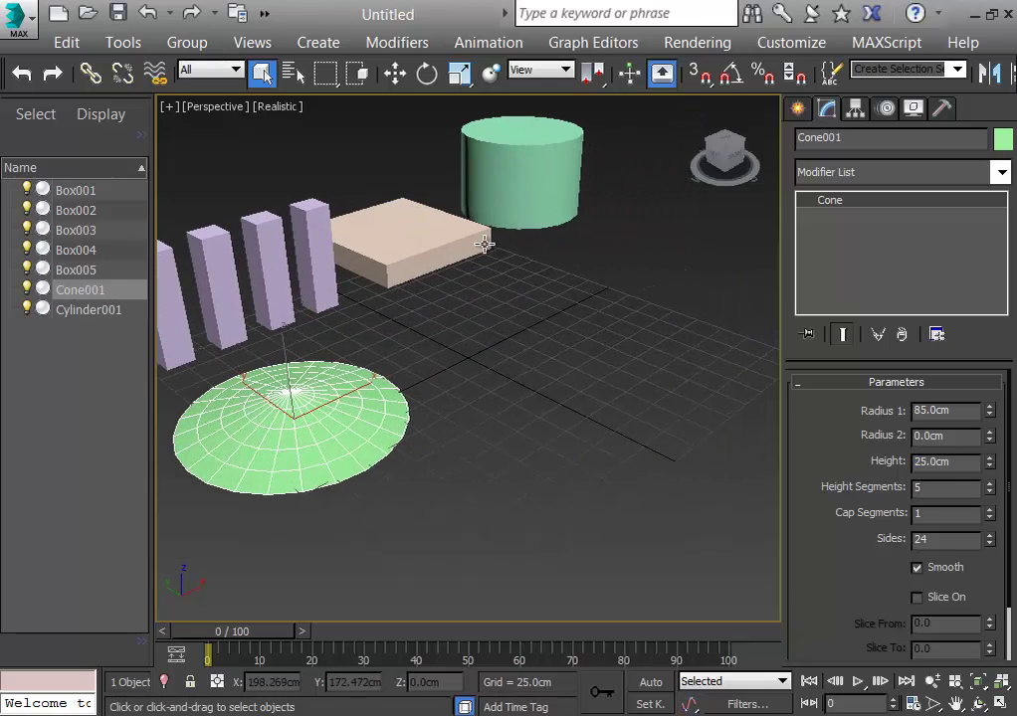
pyautogui.moveTo(485, 243); pyautogui.dragTo(542, 277, button='middle')
pyautogui.scroll(-3, 538, 275)
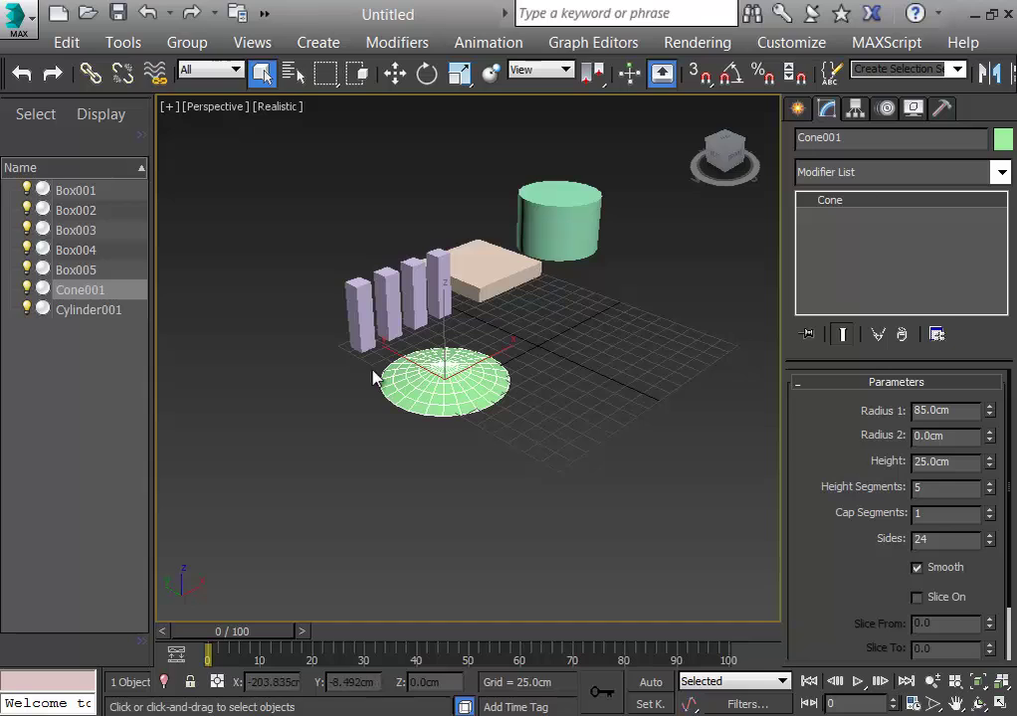
# Move the cone out in front of the row of tall boxes, to about X -304, Y 208 cm
pyautogui.click(397, 73)
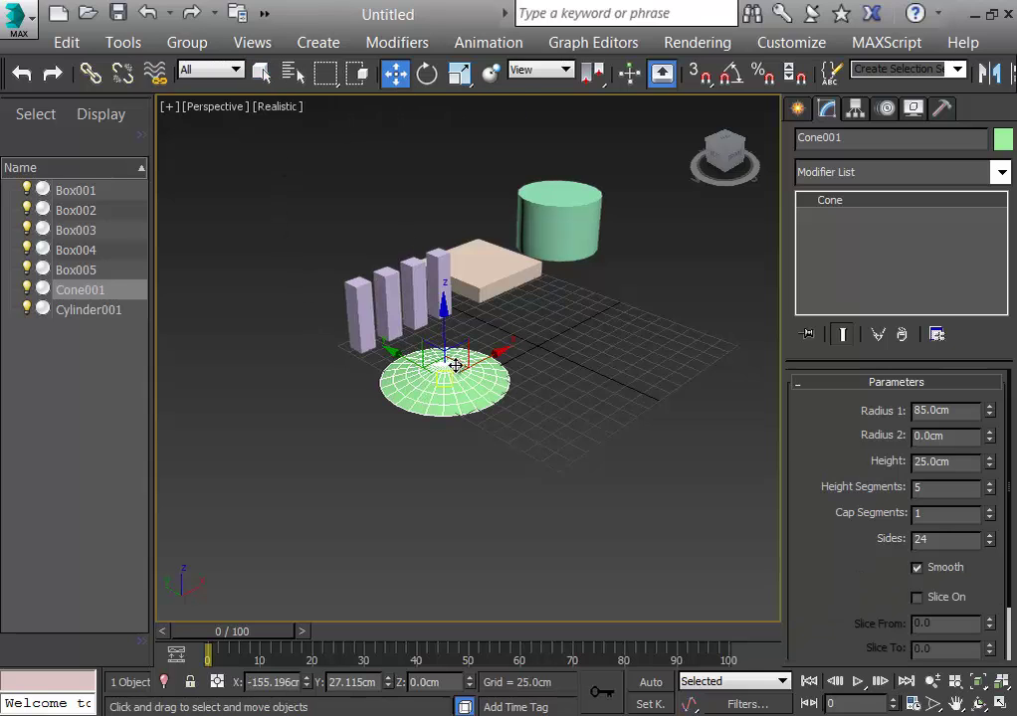
pyautogui.moveTo(445, 364); pyautogui.dragTo(273, 350)
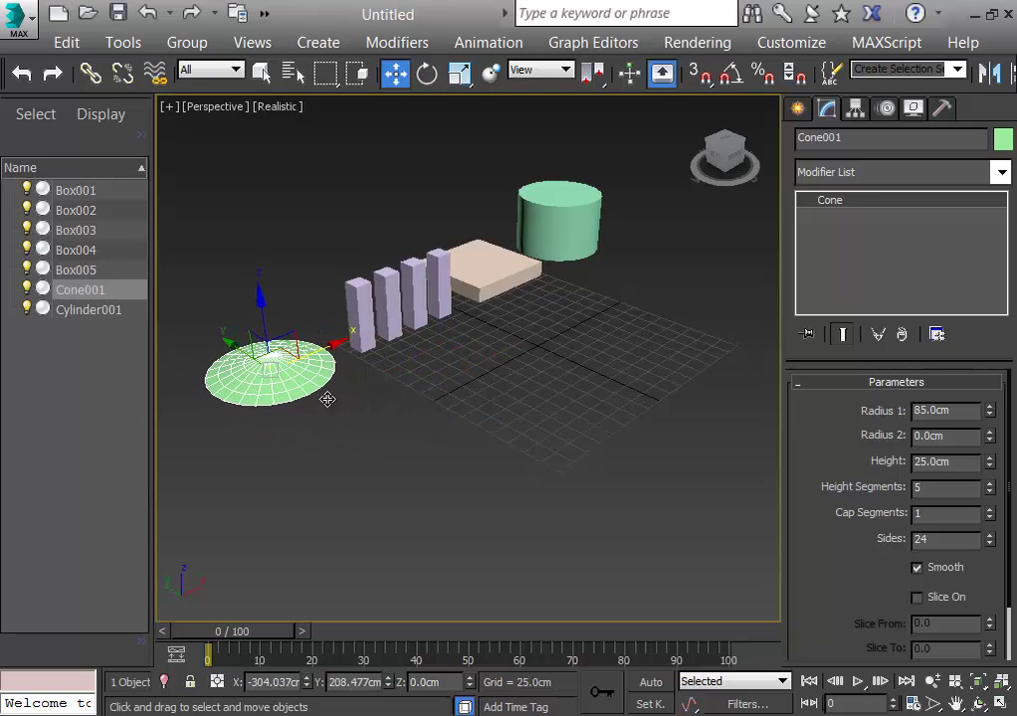
pyautogui.click(416, 461)
# Open the dialog for saving the scene and cancel it
pyautogui.hotkey('ctrl', 's')
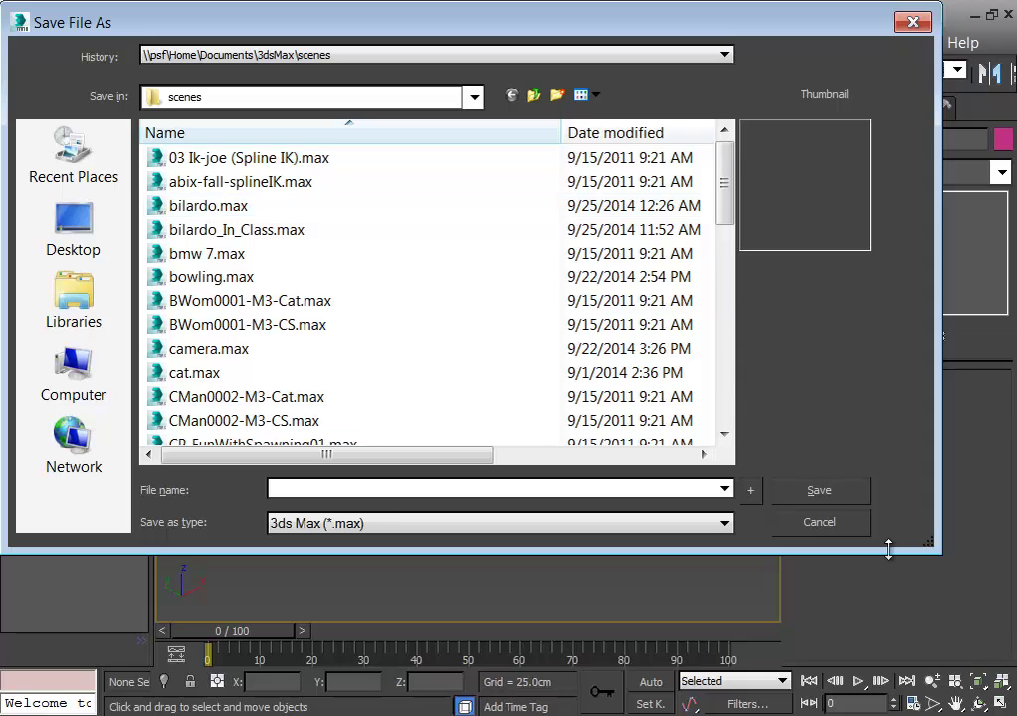
pyautogui.click(854, 533)
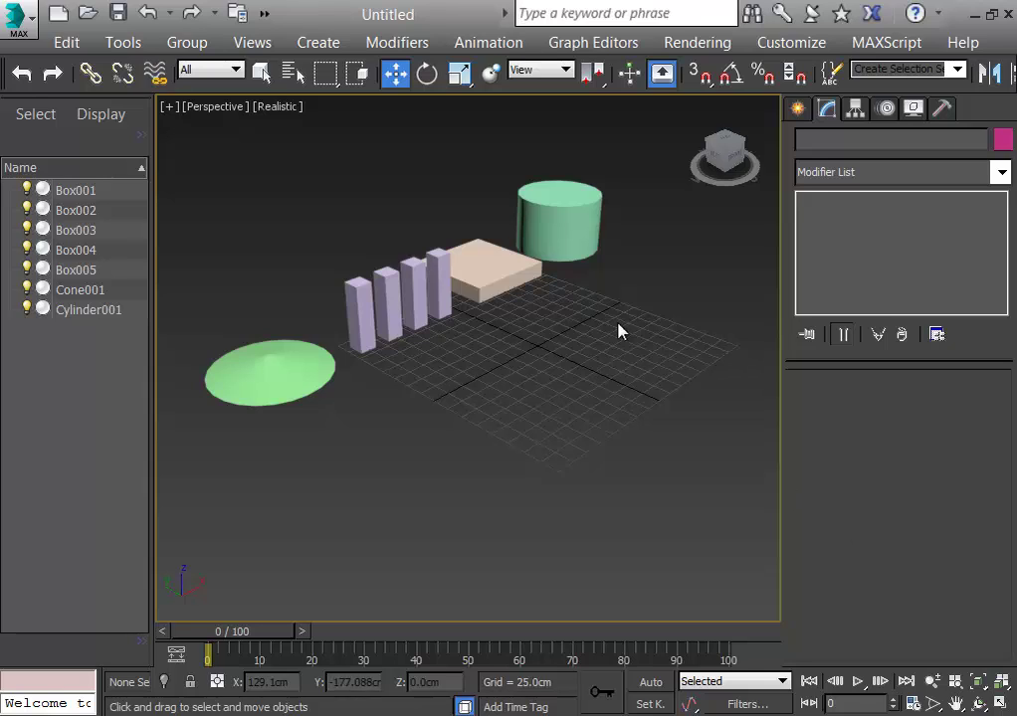
# Narrow the scene object list and move all seven objects together back off the grid
pyautogui.moveTo(151, 197); pyautogui.dragTo(103, 199)
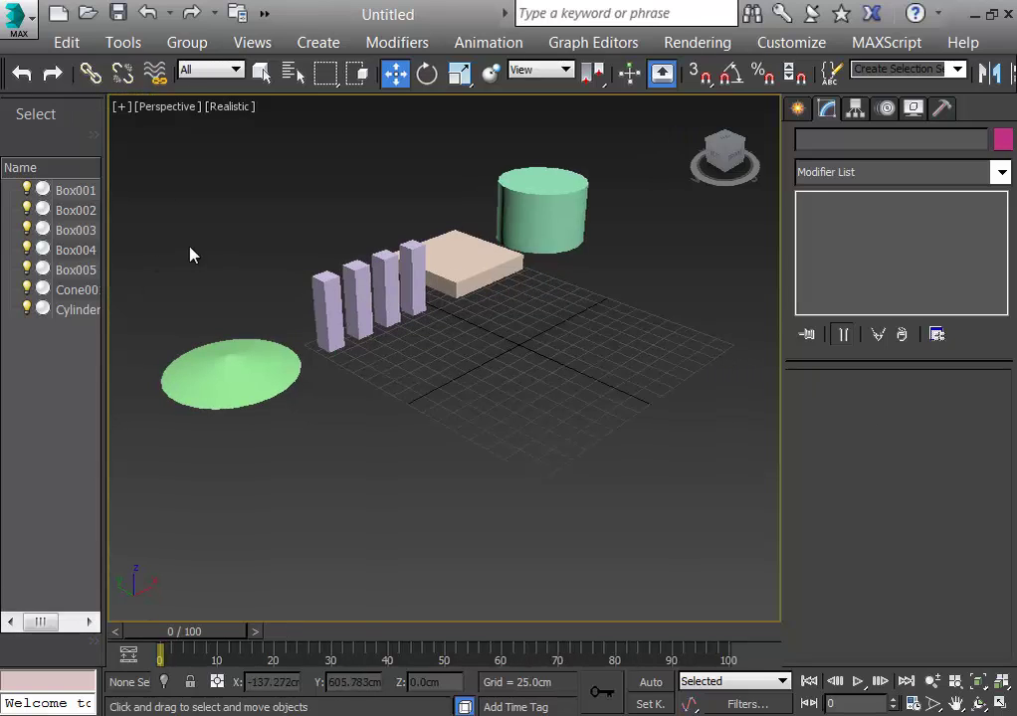
pyautogui.moveTo(636, 156); pyautogui.dragTo(140, 459)
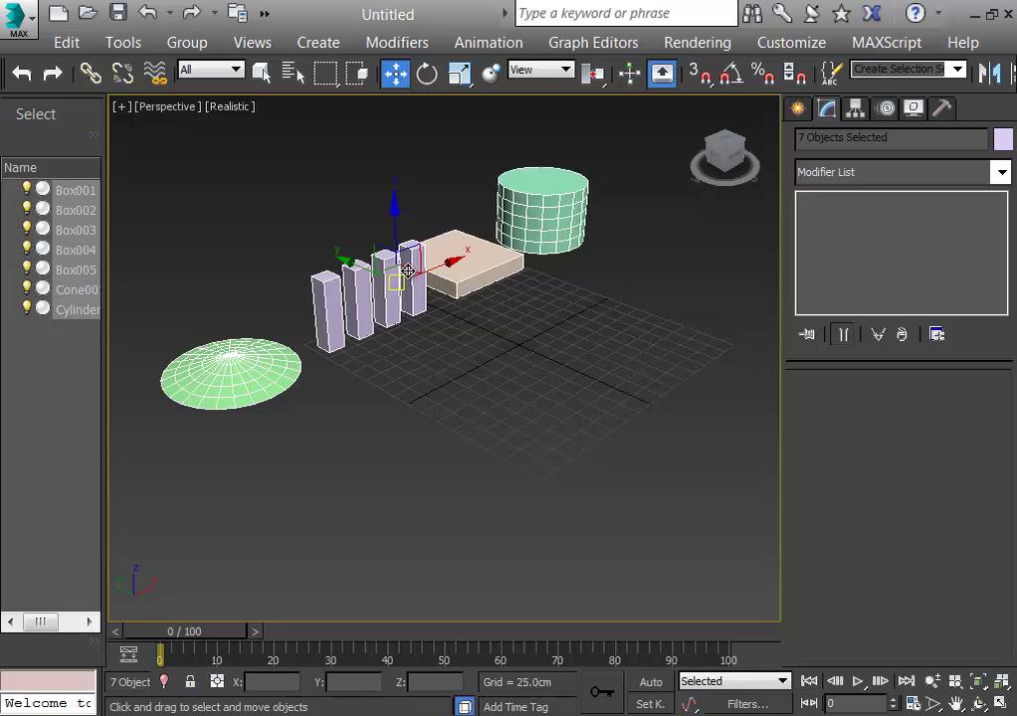
pyautogui.moveTo(409, 269); pyautogui.dragTo(369, 219)
pyautogui.click(412, 326)
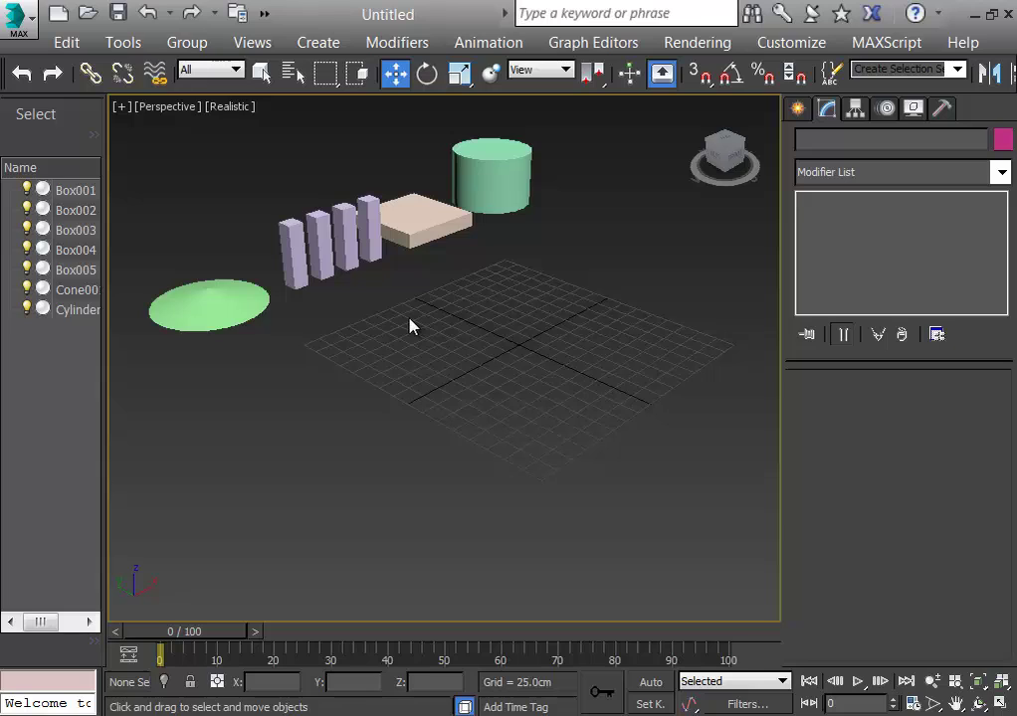
# Clone all seven objects along the Y axis as one set of independent copies behind the originals
pyautogui.click(429, 220)
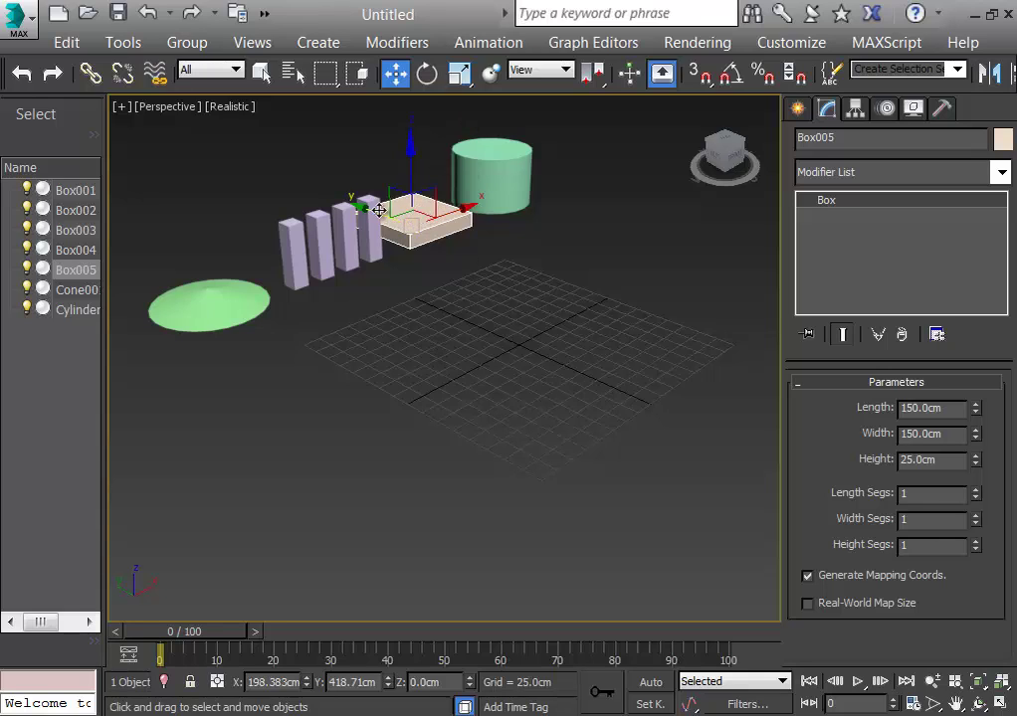
pyautogui.moveTo(116, 139); pyautogui.dragTo(604, 397)
pyautogui.moveTo(524, 369); pyautogui.dragTo(620, 487, button='middle')
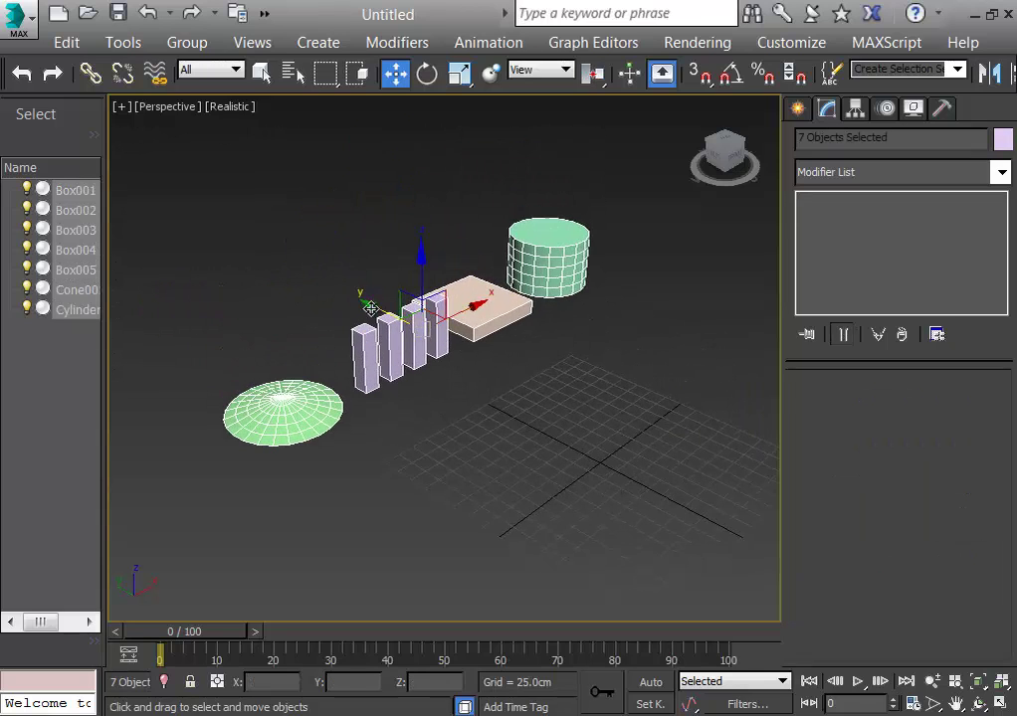
pyautogui.keyDown('shift'); pyautogui.moveTo(368, 298); pyautogui.dragTo(224, 187); pyautogui.keyUp('shift')
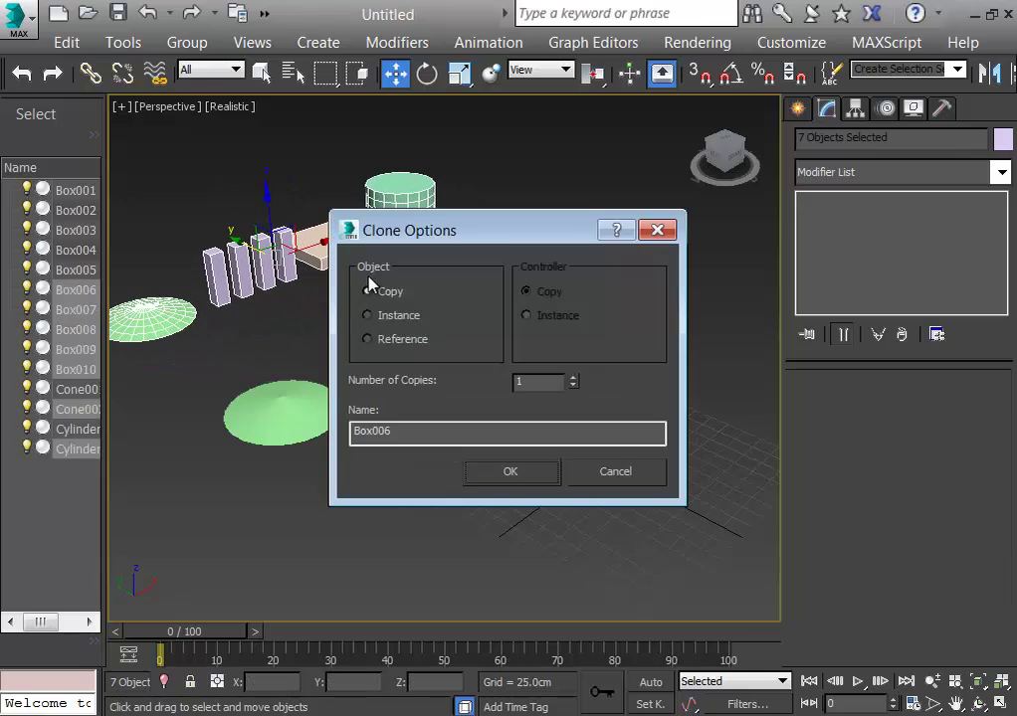
pyautogui.click(551, 478)
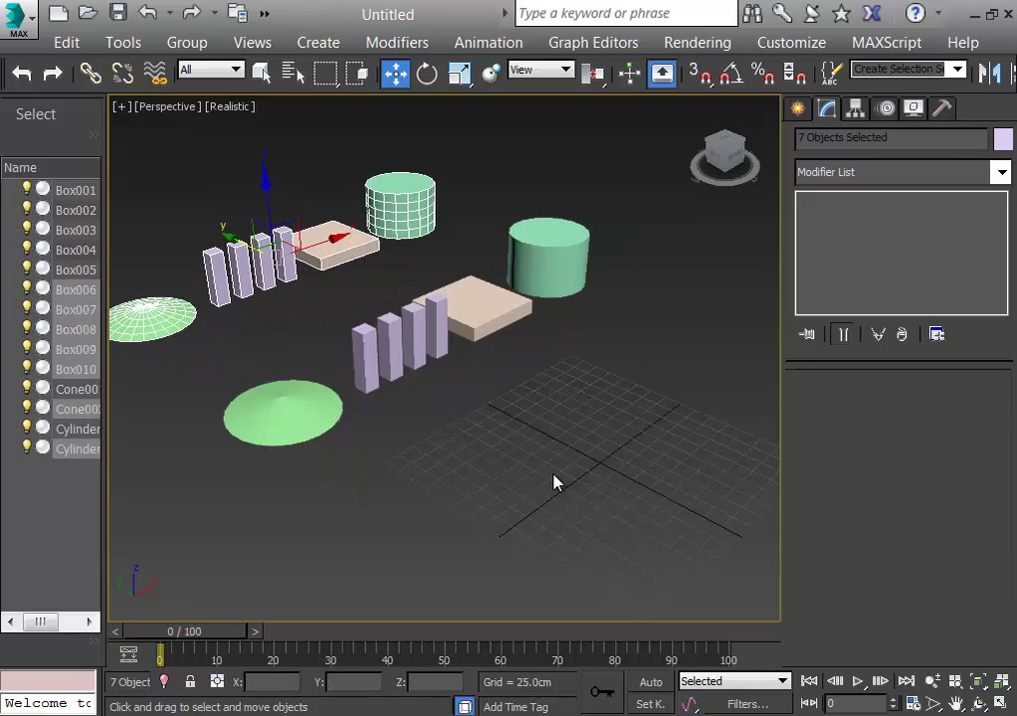
# Move the original flat box over the grid centre, to about X 17, Y 2 cm, and raise it to about Z 106 cm
pyautogui.moveTo(554, 483); pyautogui.dragTo(455, 378, button='middle')
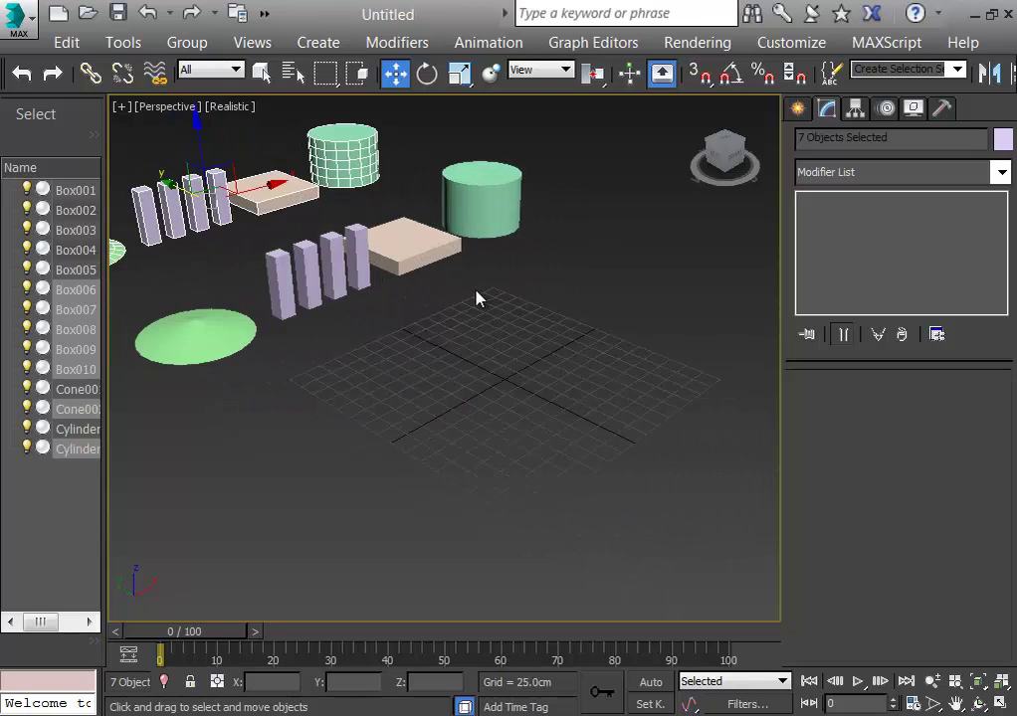
pyautogui.scroll(5, 476, 299)
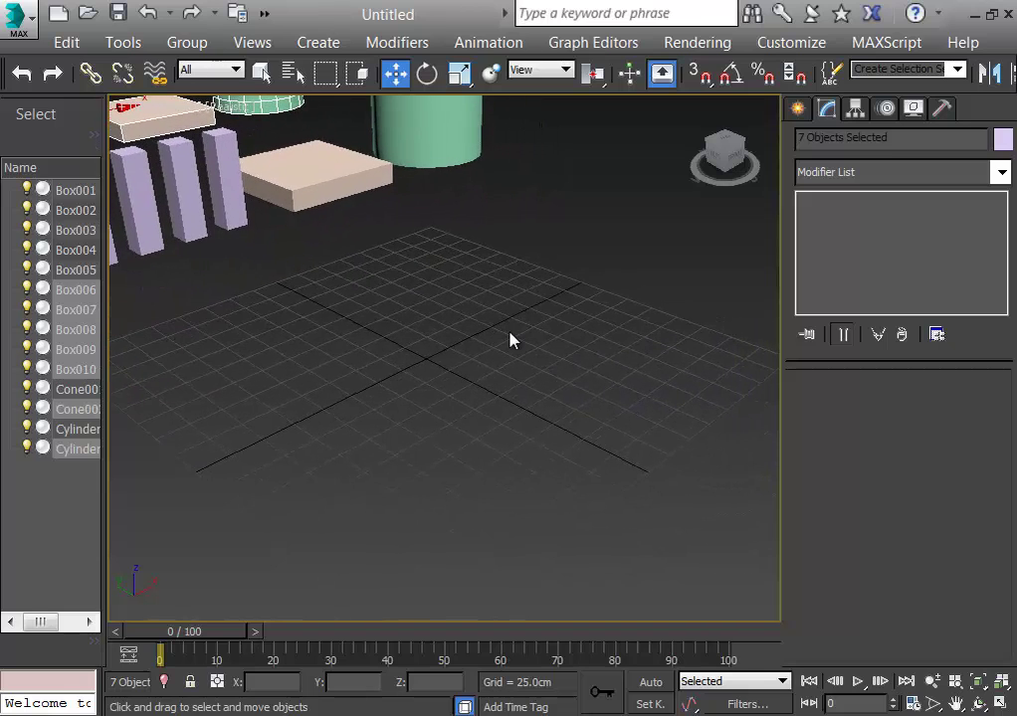
pyautogui.scroll(-4, 510, 340)
pyautogui.click(382, 218)
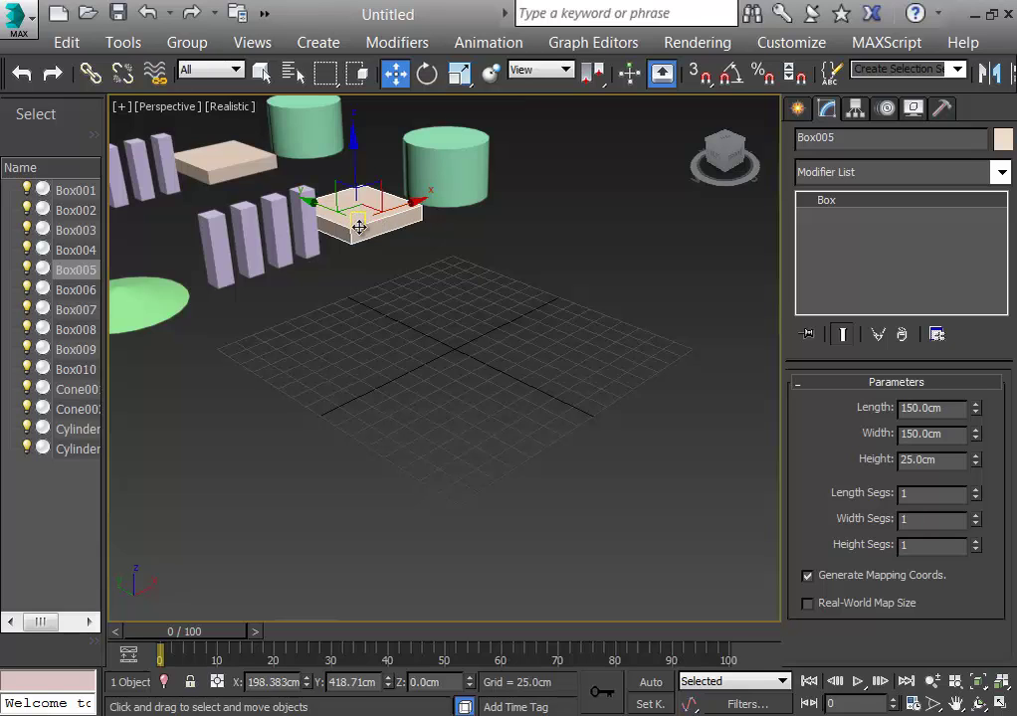
pyautogui.moveTo(358, 225); pyautogui.dragTo(504, 354)
pyautogui.moveTo(462, 315); pyautogui.dragTo(464, 208)
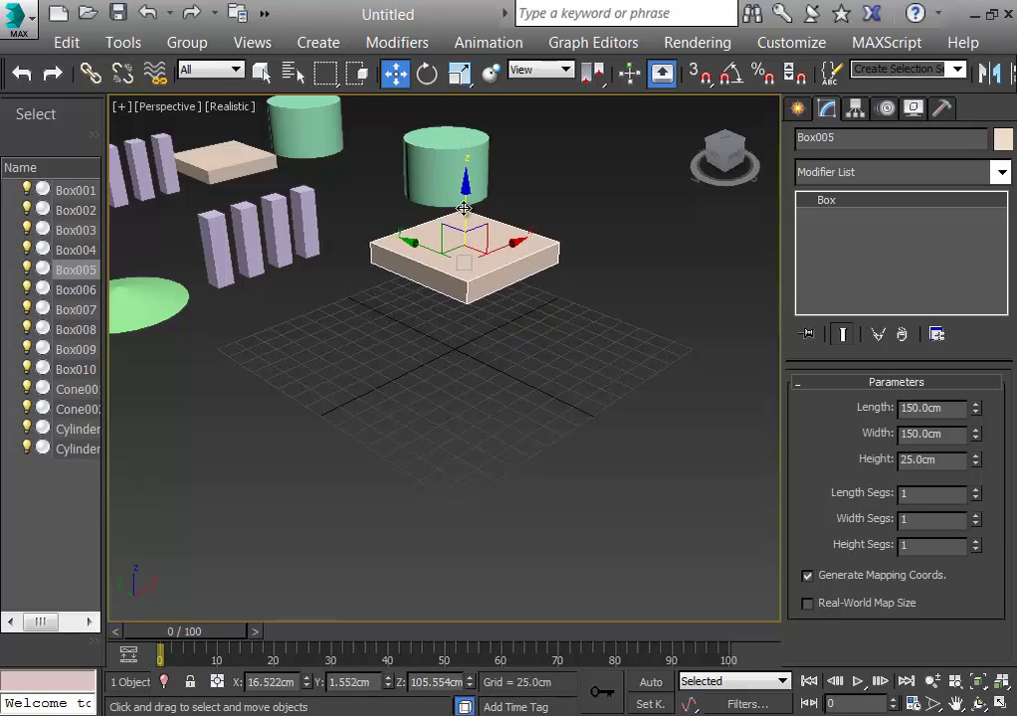
# Place Box004 at about X 149, Y -187, Z -47 cm and Box003 at about X 82, Y 217, Z -79 cm as legs
pyautogui.moveTo(311, 226); pyautogui.dragTo(464, 310)
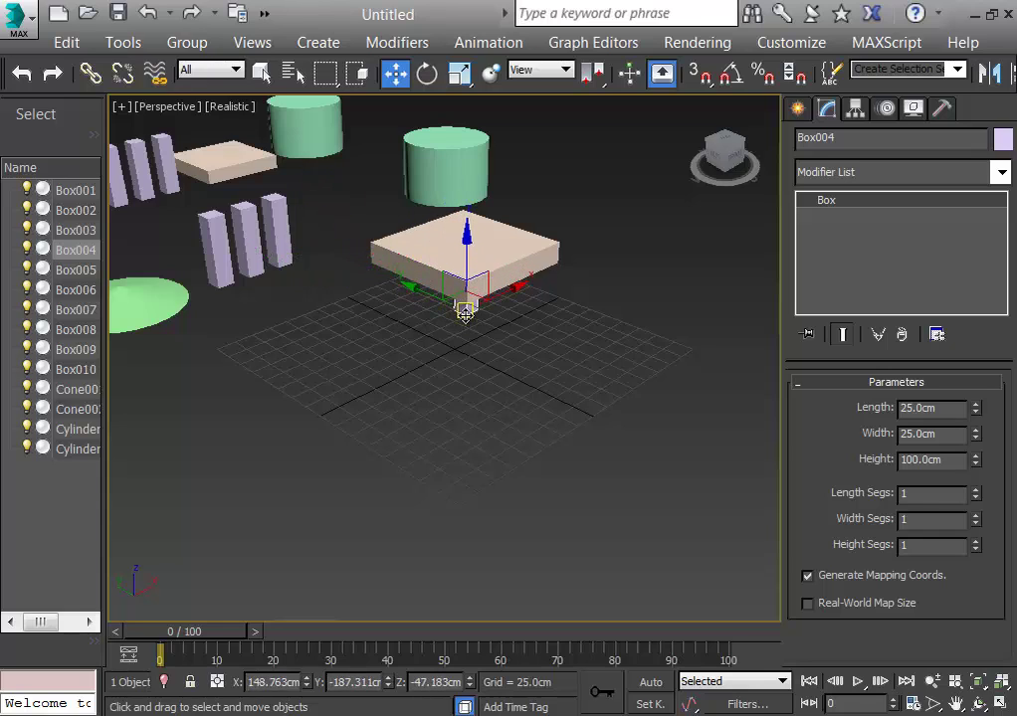
pyautogui.click(395, 344)
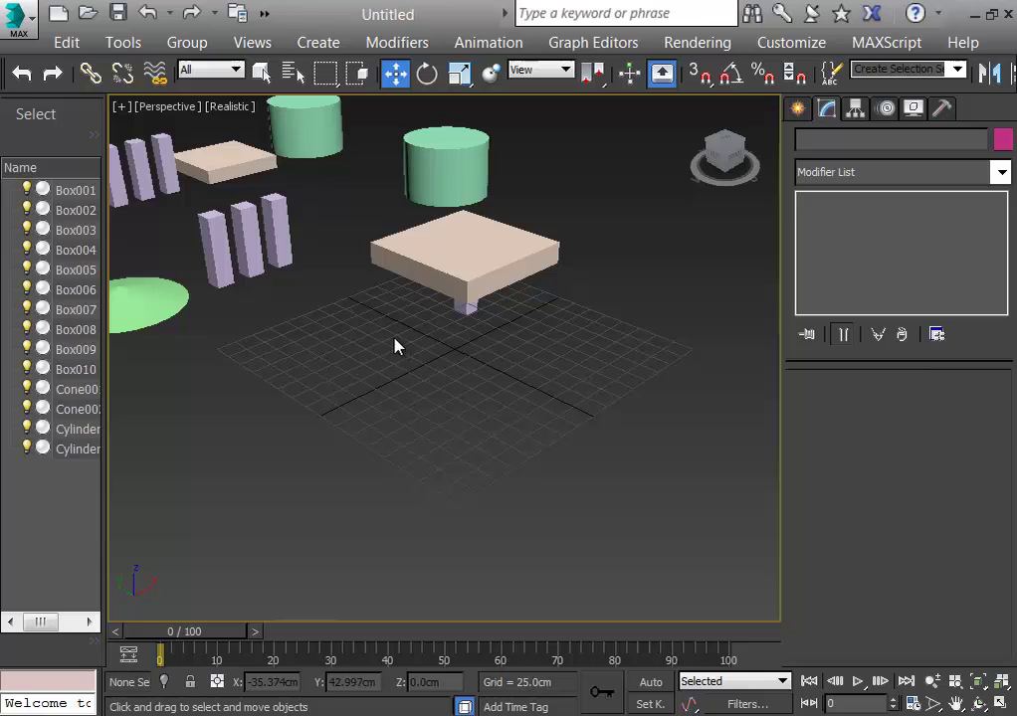
pyautogui.click(277, 264)
pyautogui.moveTo(283, 268); pyautogui.dragTo(388, 323)
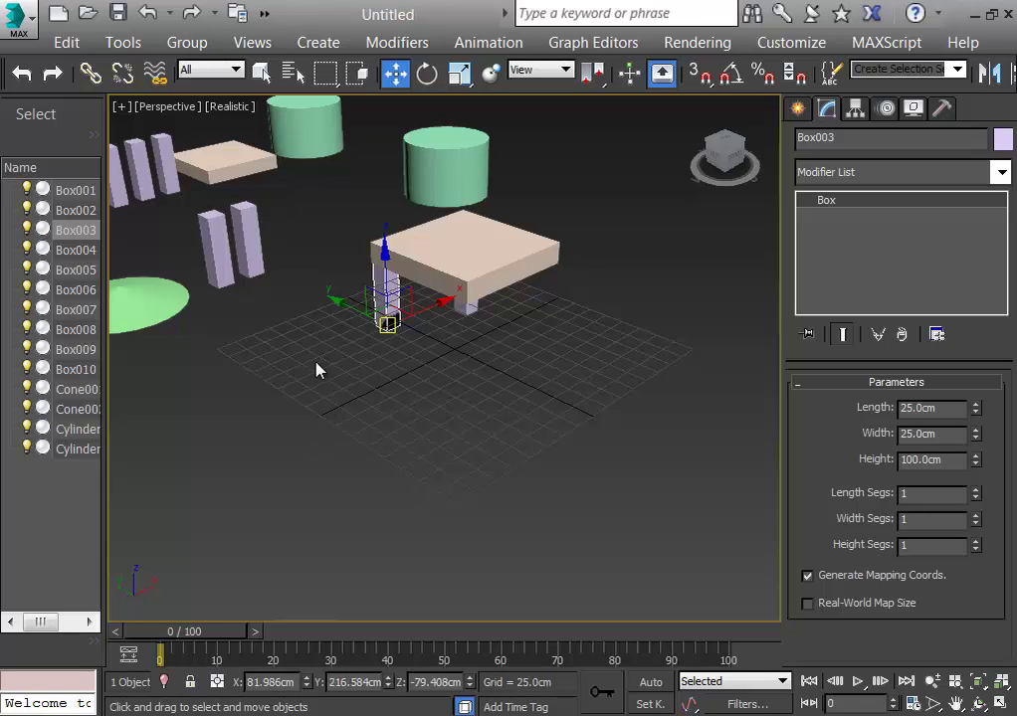
# Place Box002 at about X 265, Y -322, Z -70 cm and Box001 at about X 87, Y 66, Z -82 cm as legs
pyautogui.click(256, 249)
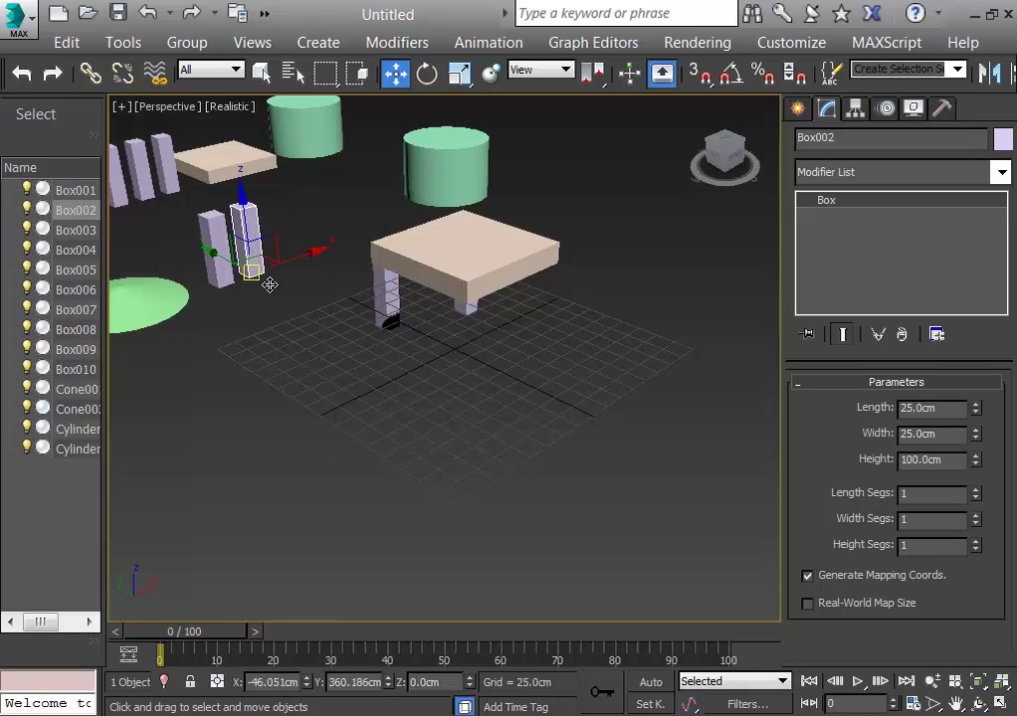
pyautogui.moveTo(268, 283); pyautogui.dragTo(544, 332)
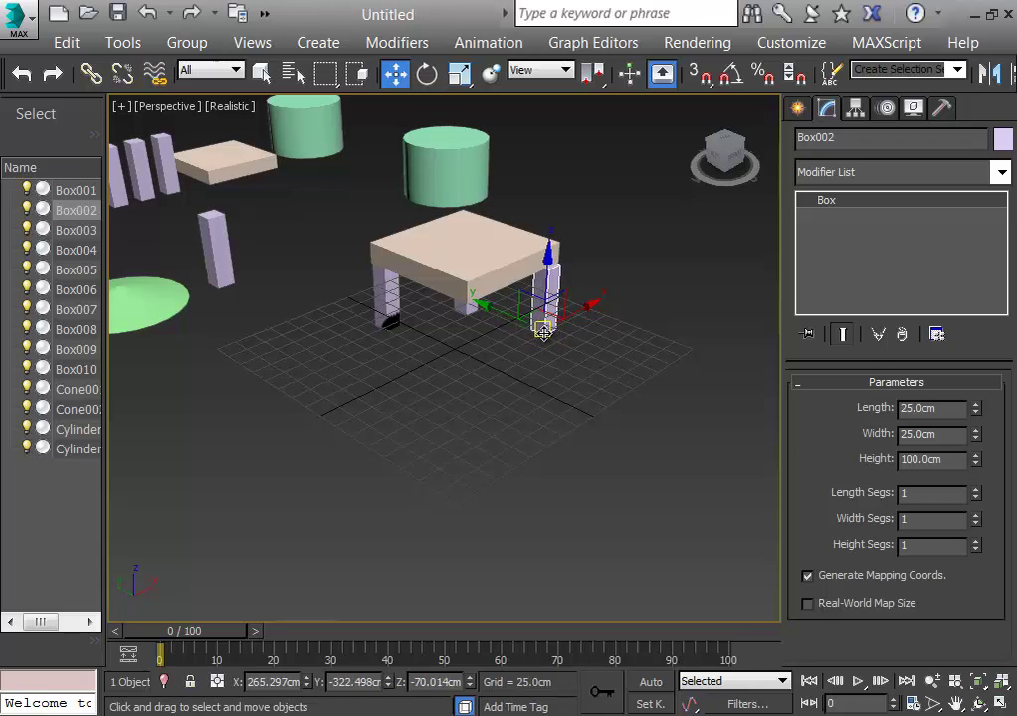
pyautogui.click(215, 254)
pyautogui.moveTo(222, 287); pyautogui.dragTo(462, 364)
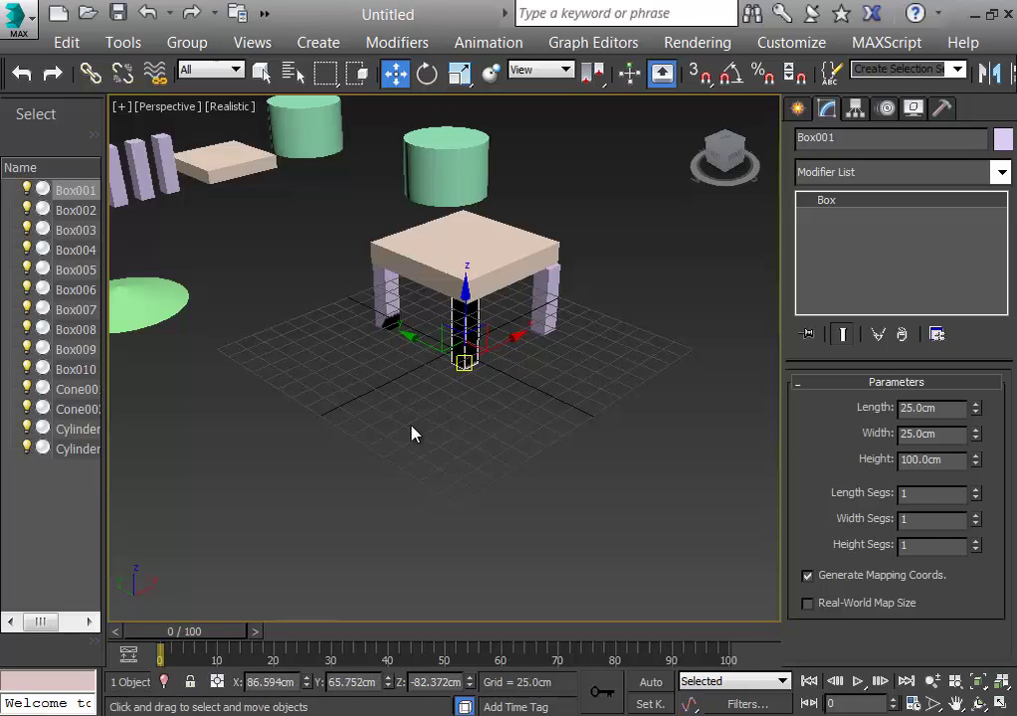
pyautogui.click(323, 432)
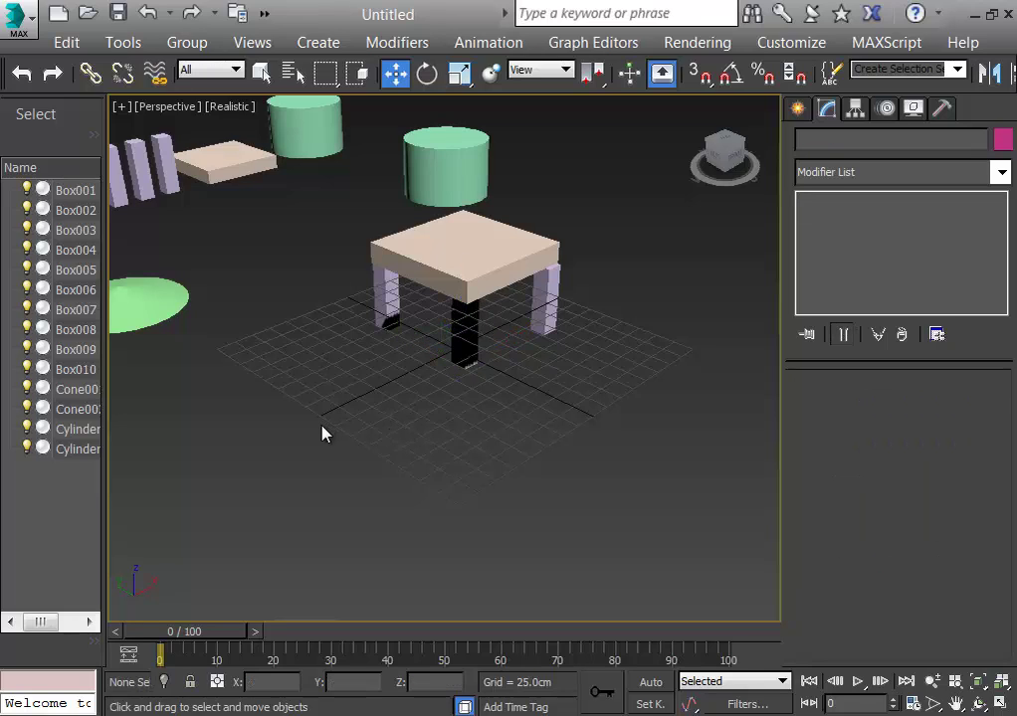
# Move the original cylinder on top of the raised flat box, at about X 25, Y 4, Z 138 cm
pyautogui.click(455, 157)
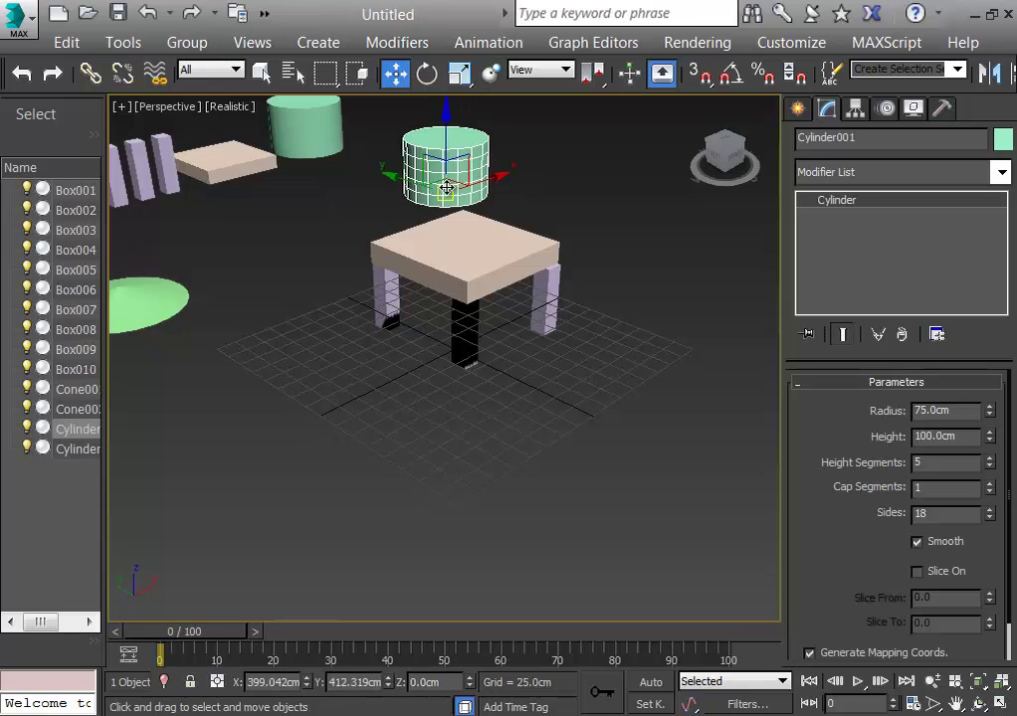
pyautogui.moveTo(445, 192); pyautogui.dragTo(431, 138)
pyautogui.moveTo(399, 174); pyautogui.dragTo(466, 209)
pyautogui.moveTo(621, 229); pyautogui.dragTo(601, 304, button='middle')
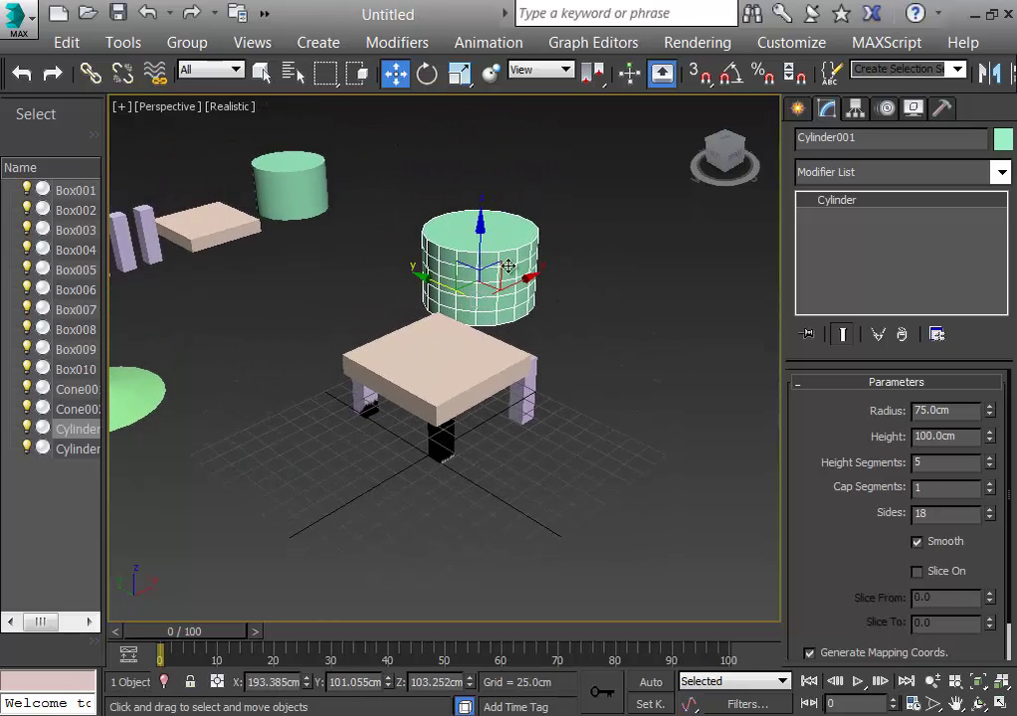
pyautogui.moveTo(481, 243); pyautogui.dragTo(482, 204)
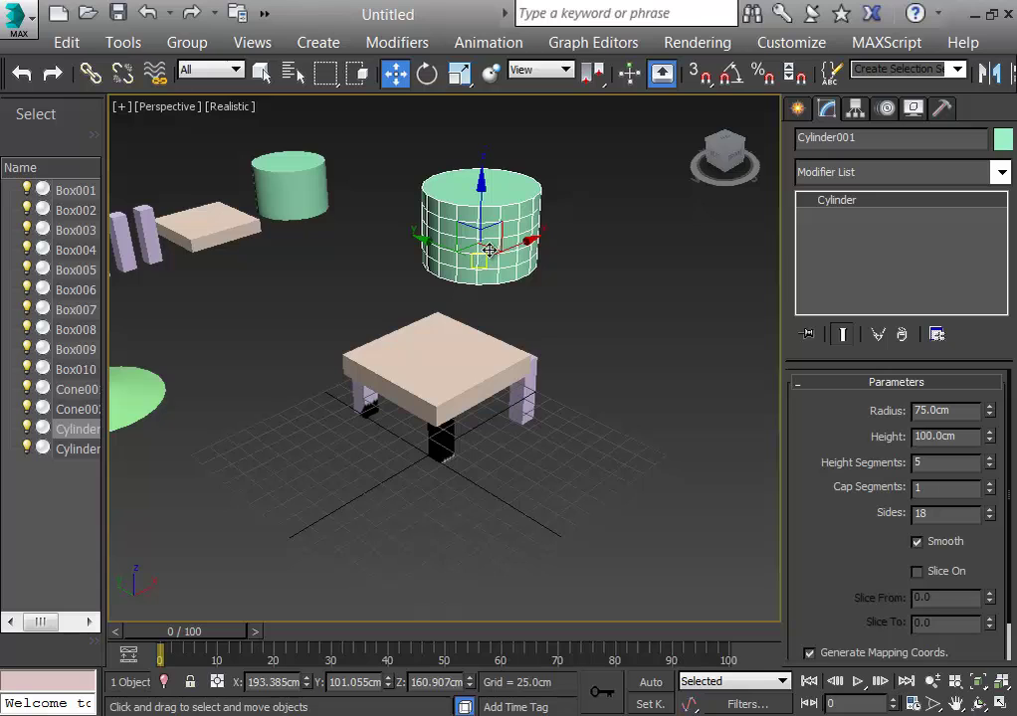
pyautogui.moveTo(487, 248); pyautogui.dragTo(411, 319)
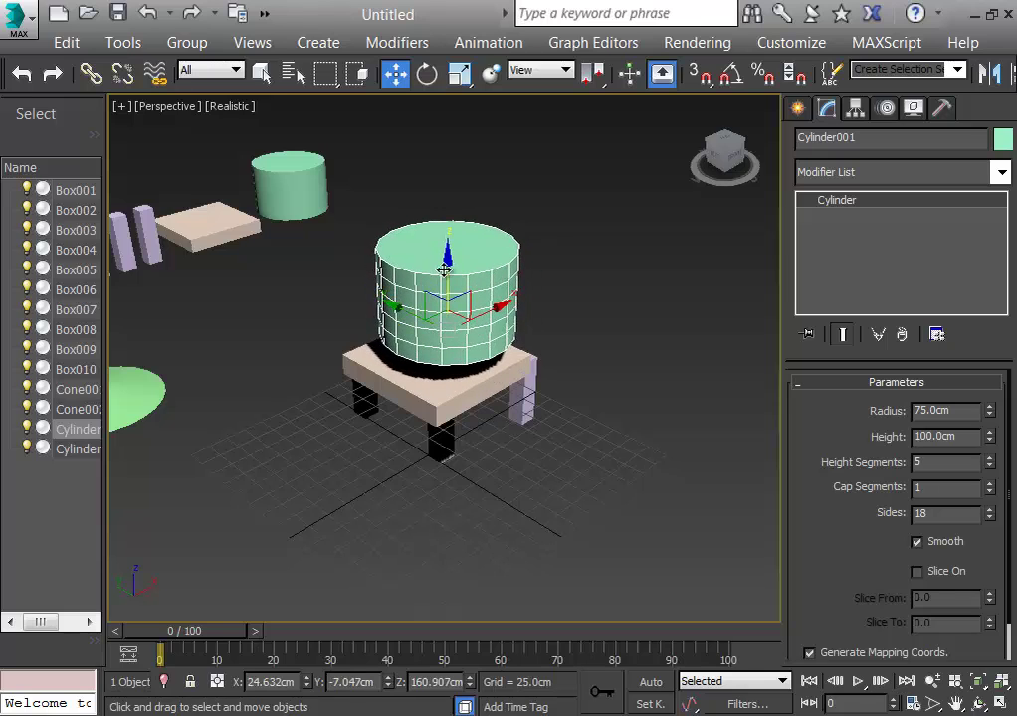
pyautogui.moveTo(446, 274); pyautogui.dragTo(410, 332)
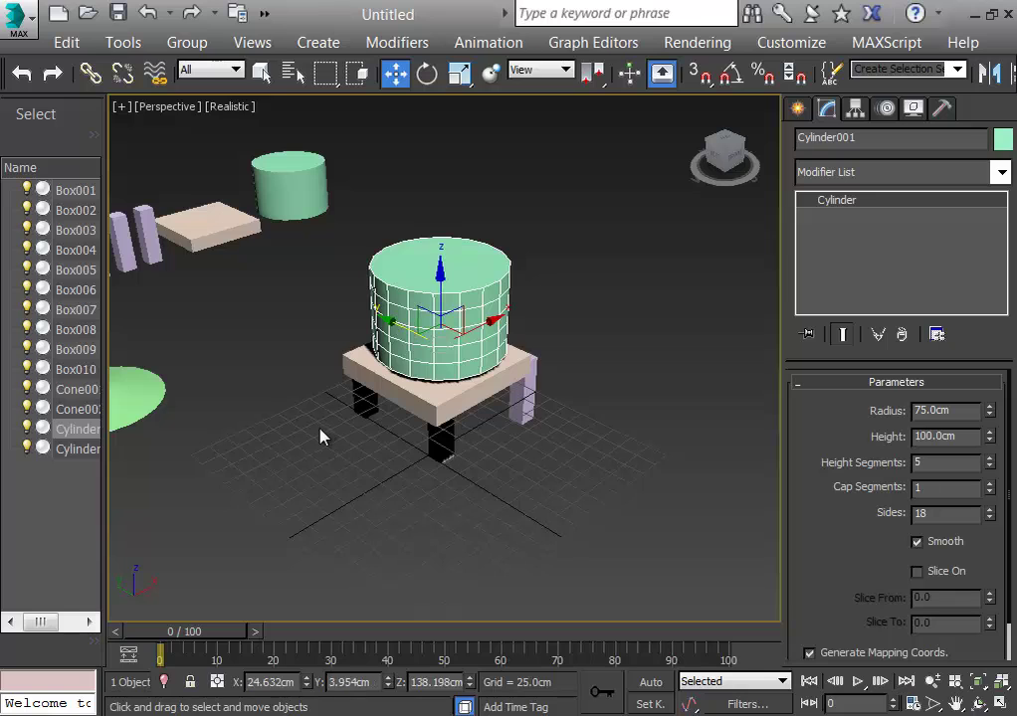
# Move the original cone on top of the cylinder as a roof, at about X -3, Y -21, Z 265 cm
pyautogui.click(145, 398)
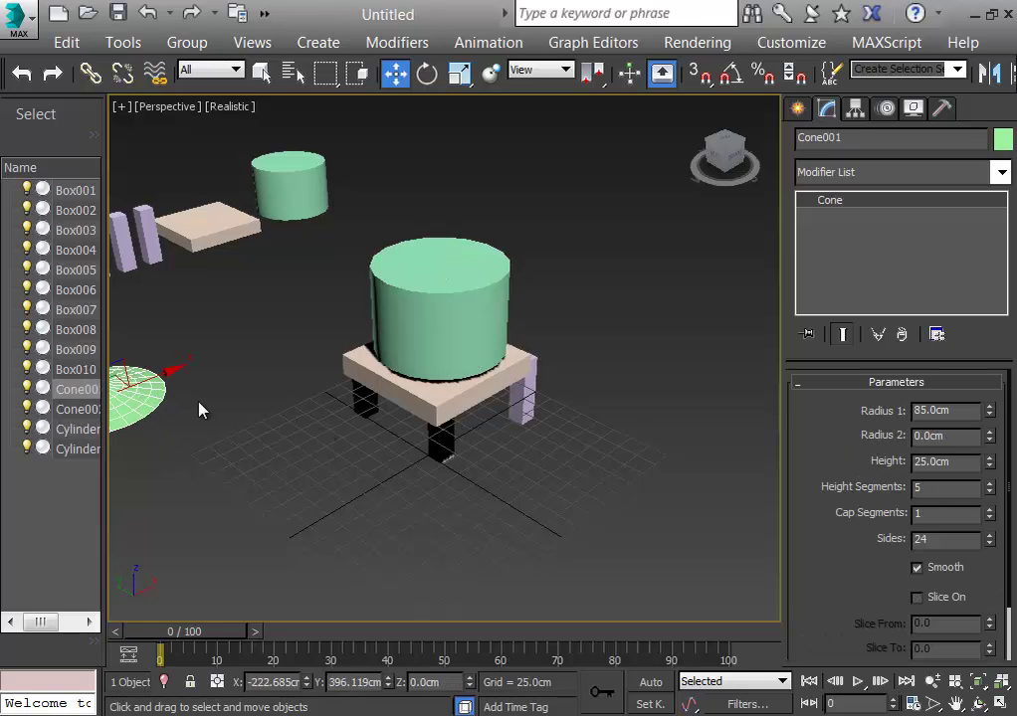
pyautogui.moveTo(199, 410); pyautogui.dragTo(234, 497, button='middle')
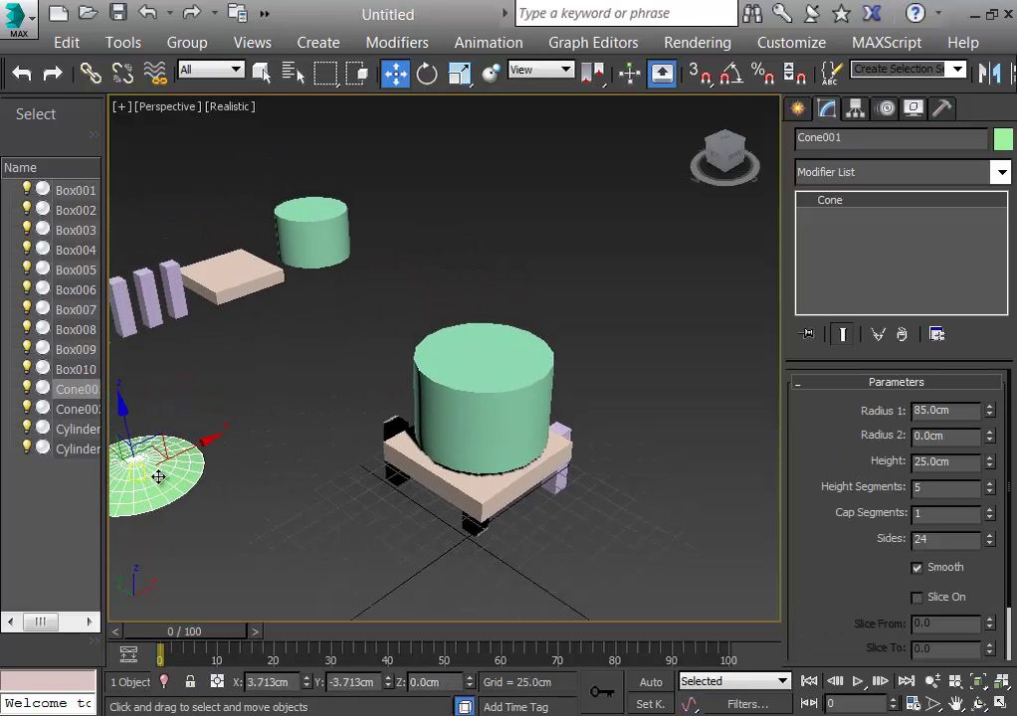
pyautogui.moveTo(158, 477); pyautogui.dragTo(345, 291)
pyautogui.moveTo(362, 342); pyautogui.dragTo(364, 344)
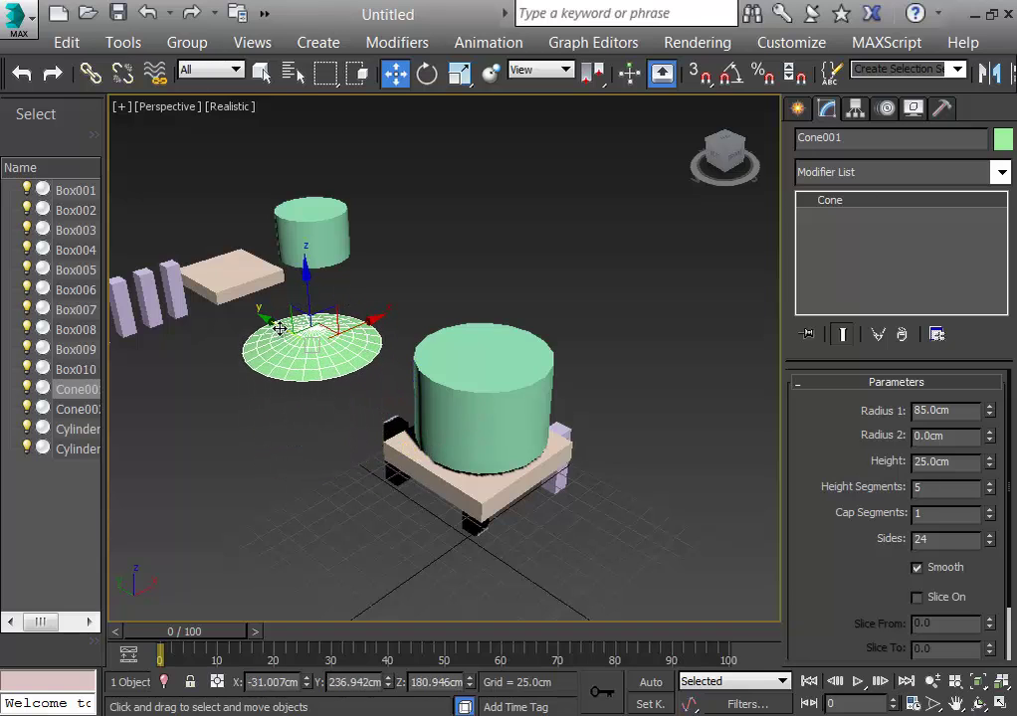
pyautogui.moveTo(280, 330); pyautogui.dragTo(445, 418)
pyautogui.moveTo(478, 376); pyautogui.dragTo(547, 340)
pyautogui.moveTo(447, 342); pyautogui.dragTo(423, 308)
pyautogui.moveTo(586, 441); pyautogui.dragTo(600, 342, button='middle')
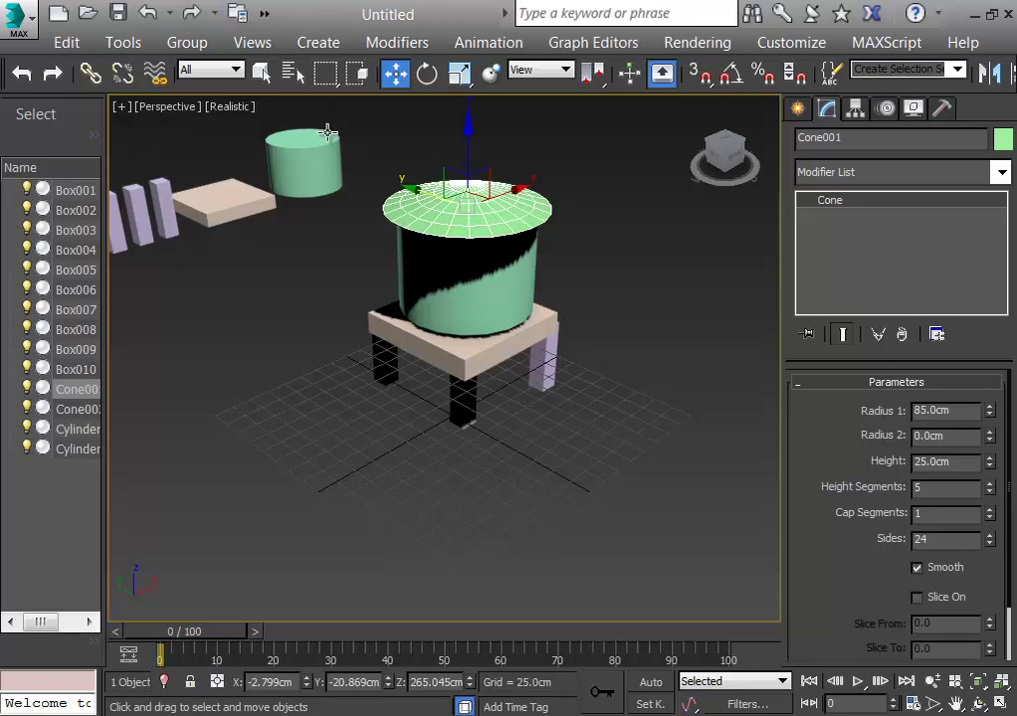
# Isolate the seven objects of the assembled tower and switch the viewport to the Left view
pyautogui.moveTo(360, 149); pyautogui.dragTo(639, 485)
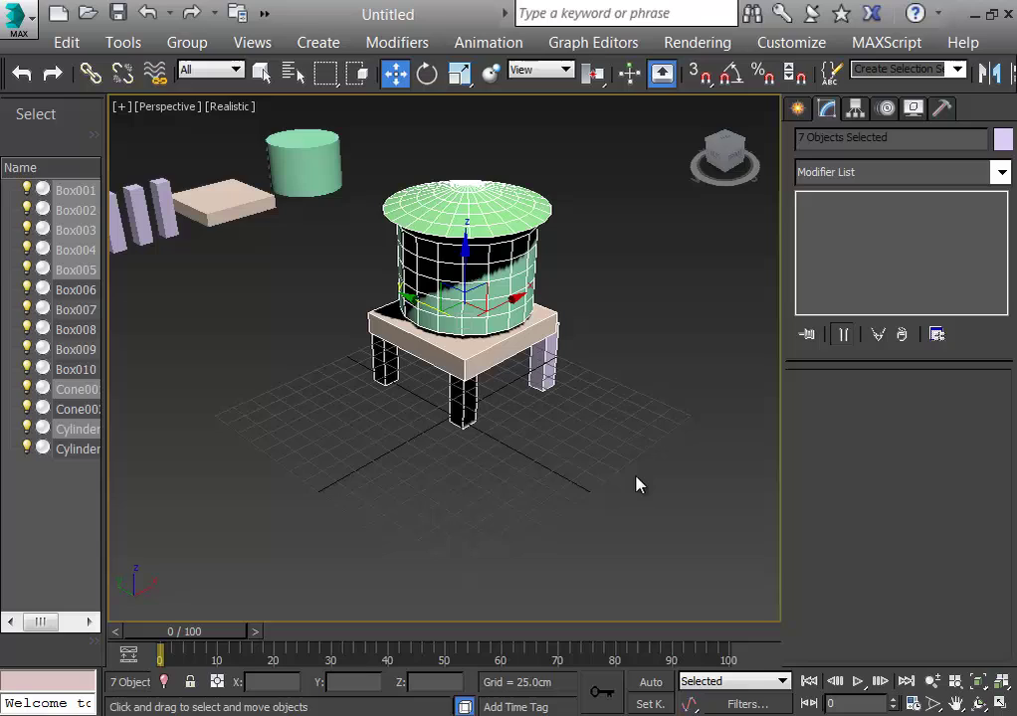
pyautogui.click(164, 683)
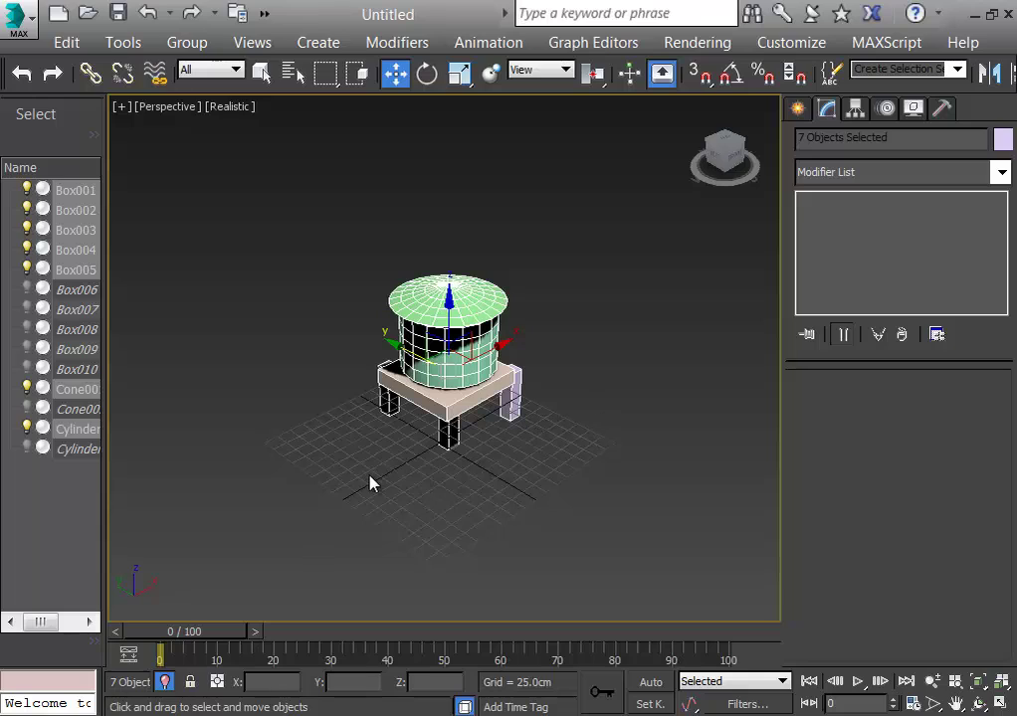
pyautogui.click(740, 517)
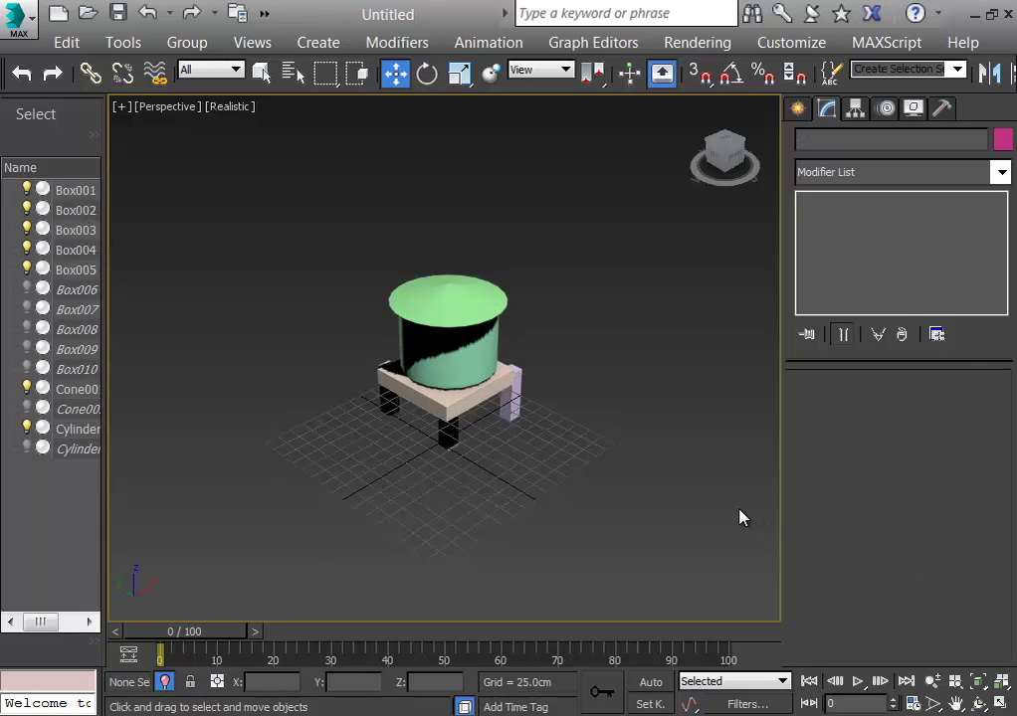
pyautogui.press('l')
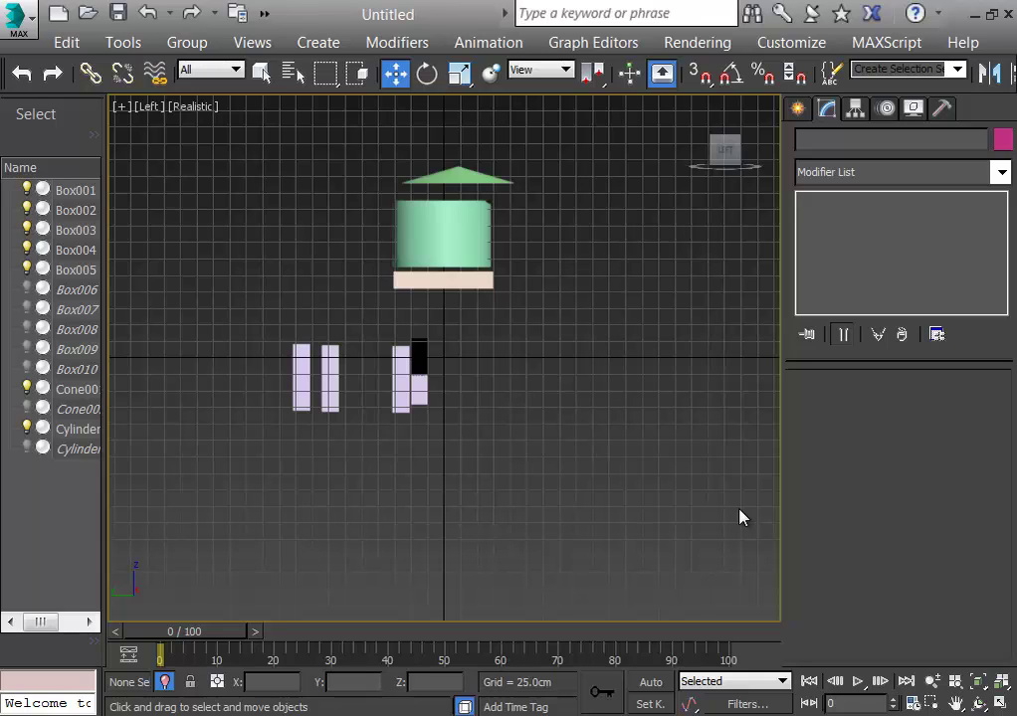
# Examine how the isolated tower parts line up from the Top, Front and Perspective views
pyautogui.press('t')
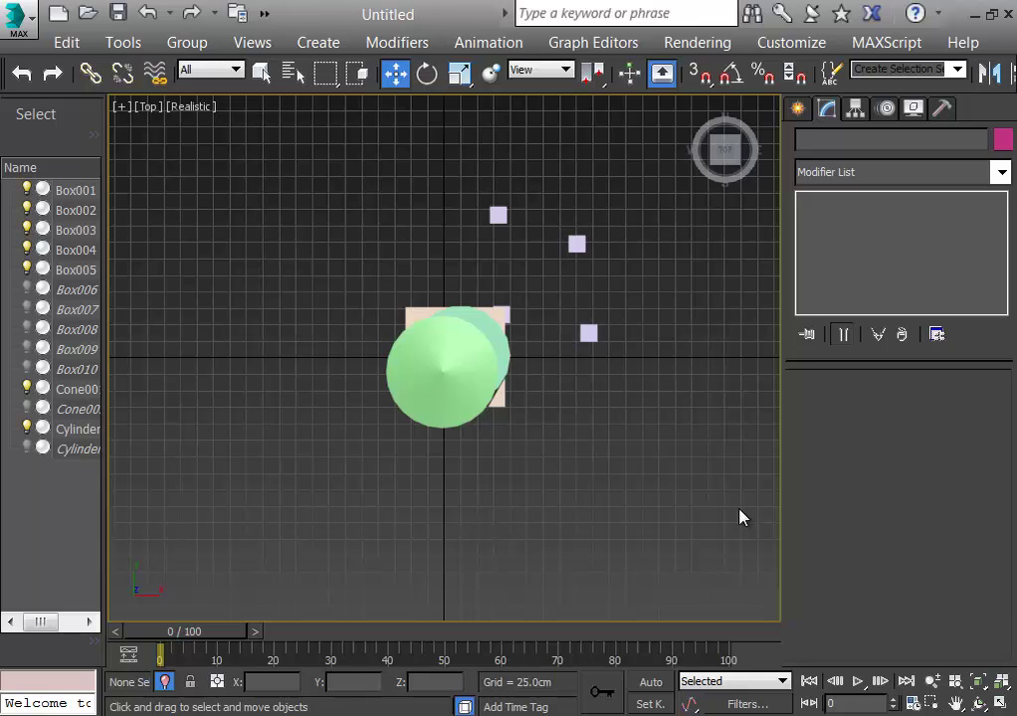
pyautogui.press('f')
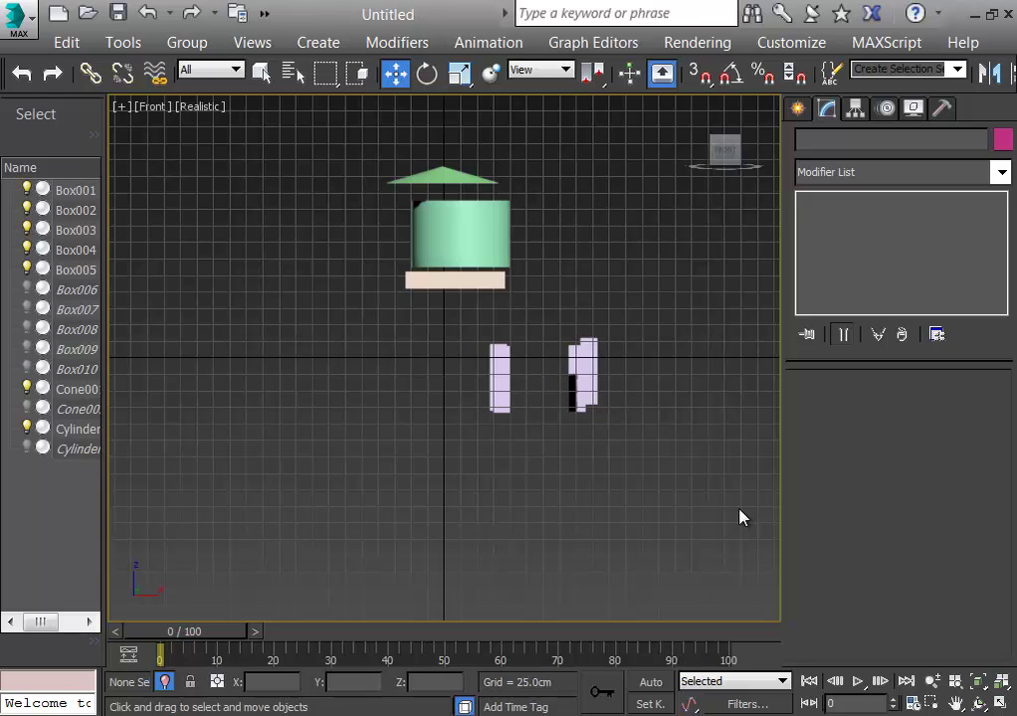
pyautogui.press('p')
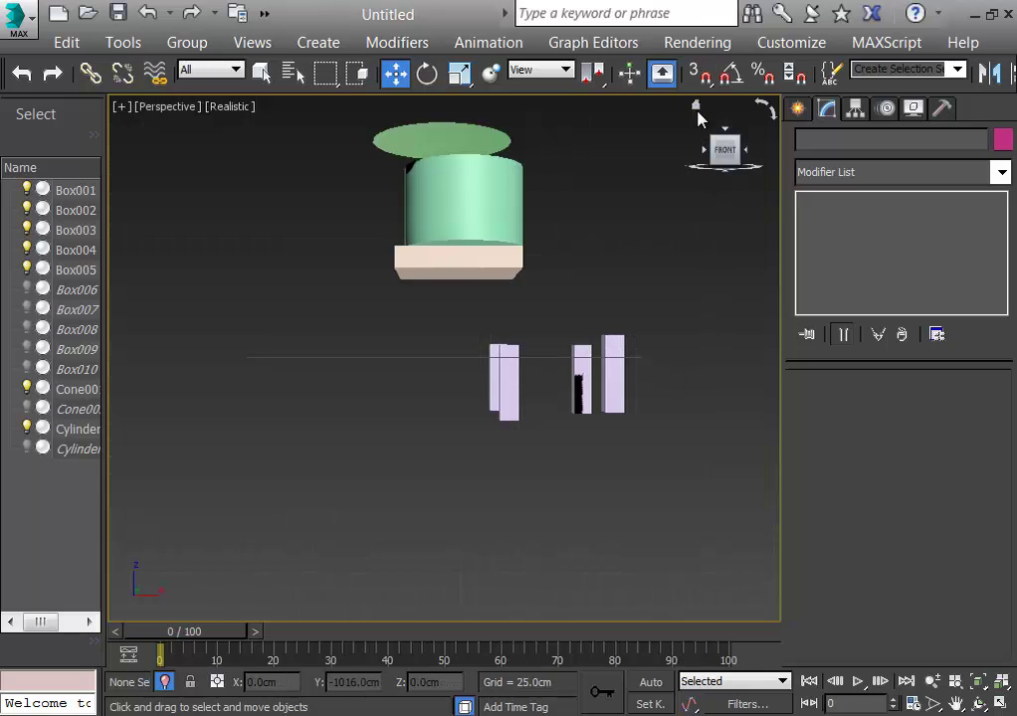
pyautogui.click(695, 106)
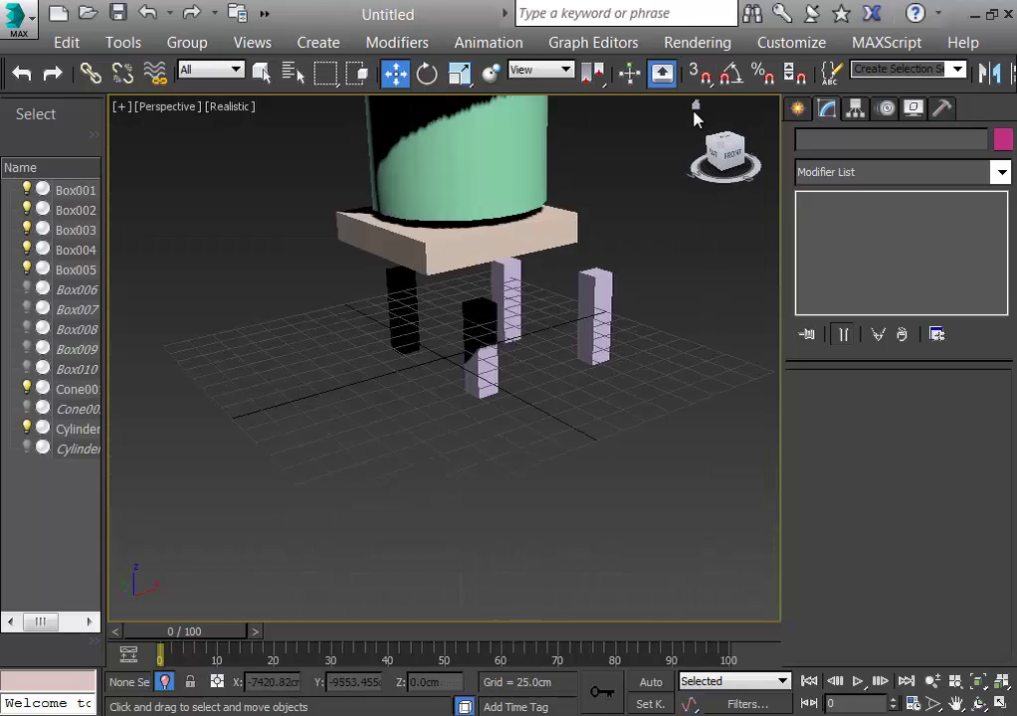
pyautogui.scroll(-5, 625, 278)
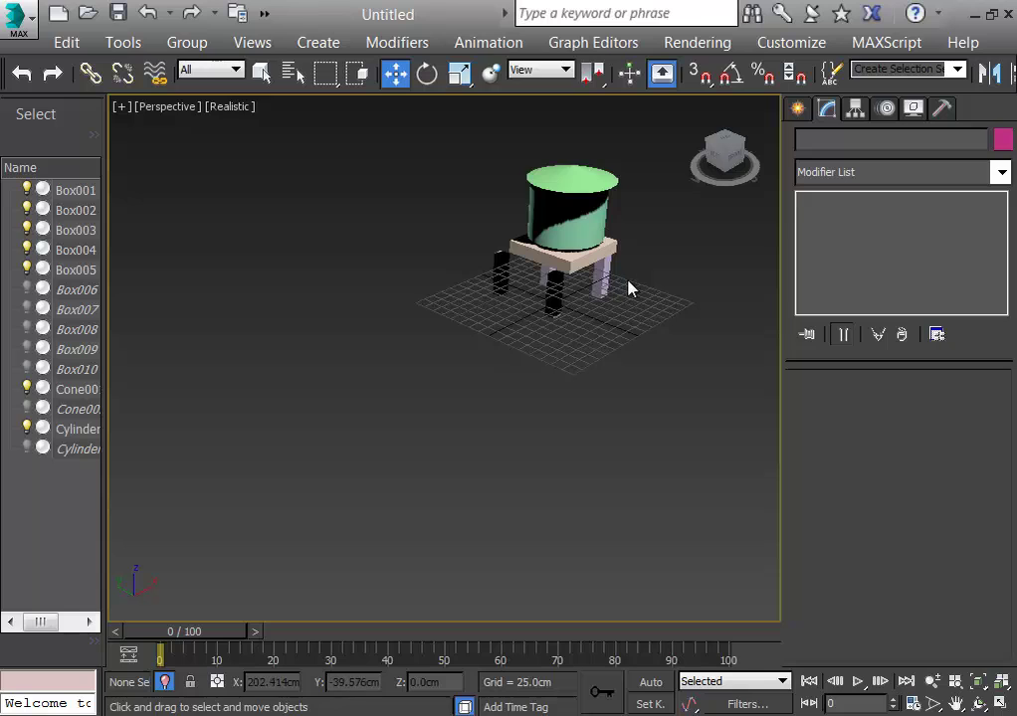
pyautogui.scroll(3, 629, 288)
pyautogui.moveTo(629, 289); pyautogui.dragTo(545, 320, button='middle')
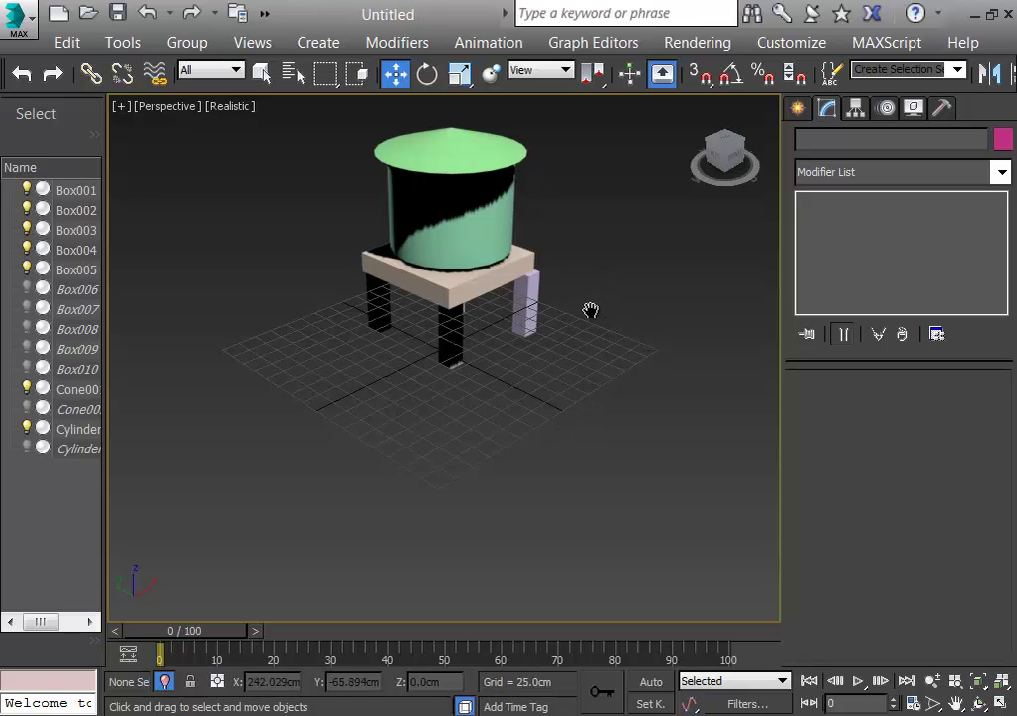
pyautogui.moveTo(590, 311); pyautogui.dragTo(585, 379, button='middle')
# Select all seven objects of the misaligned tower, end the isolation, and delete them from the scene
pyautogui.moveTo(264, 141); pyautogui.dragTo(649, 514)
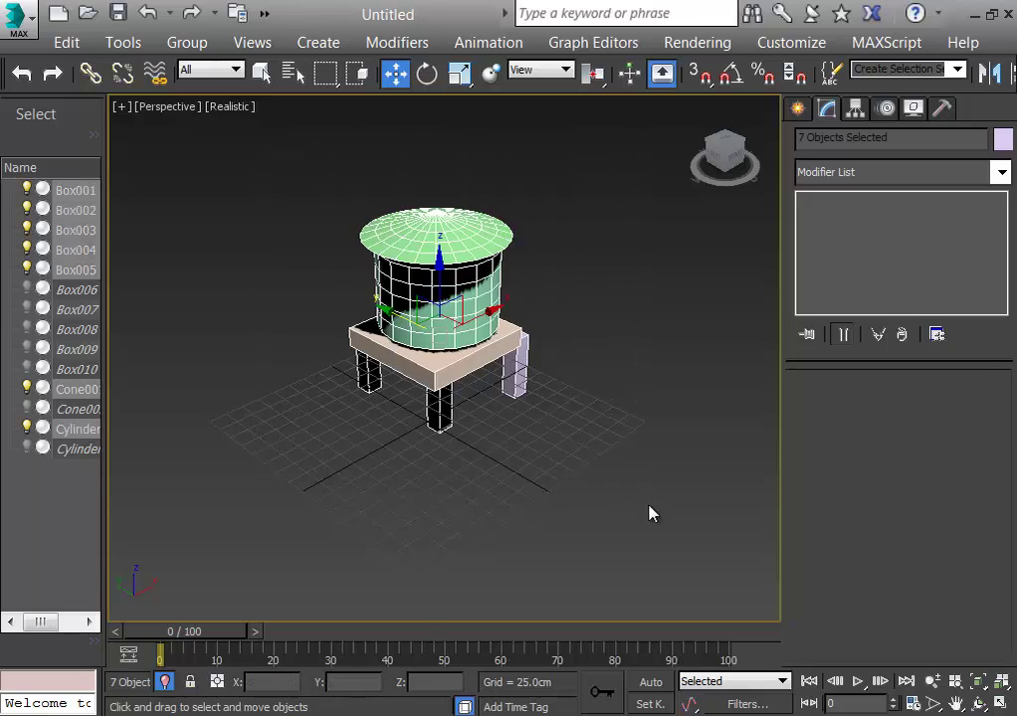
pyautogui.click(165, 683)
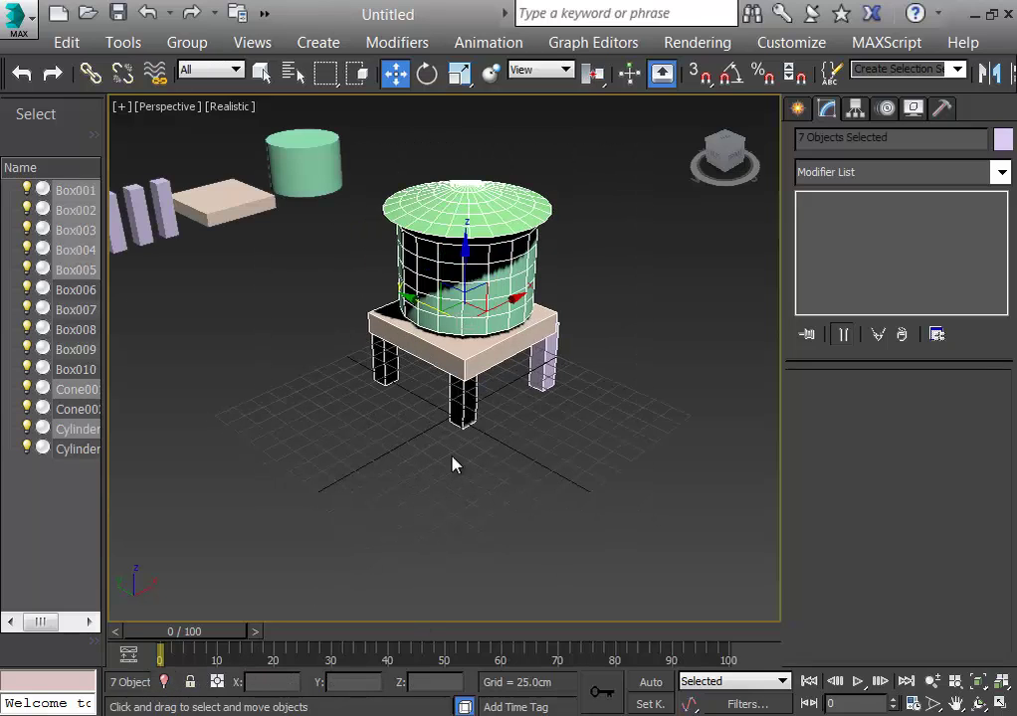
pyautogui.press('Delete')
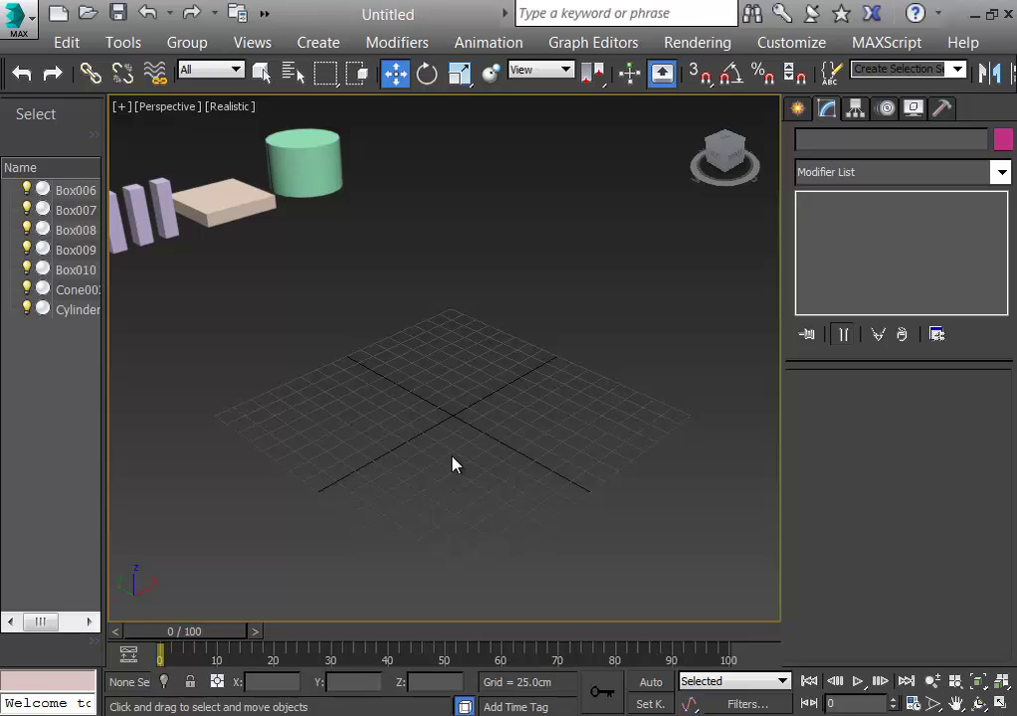
# Place the spare flat box, Box010, at the world origin with X, Y and Z set to 0 cm
pyautogui.click(241, 206)
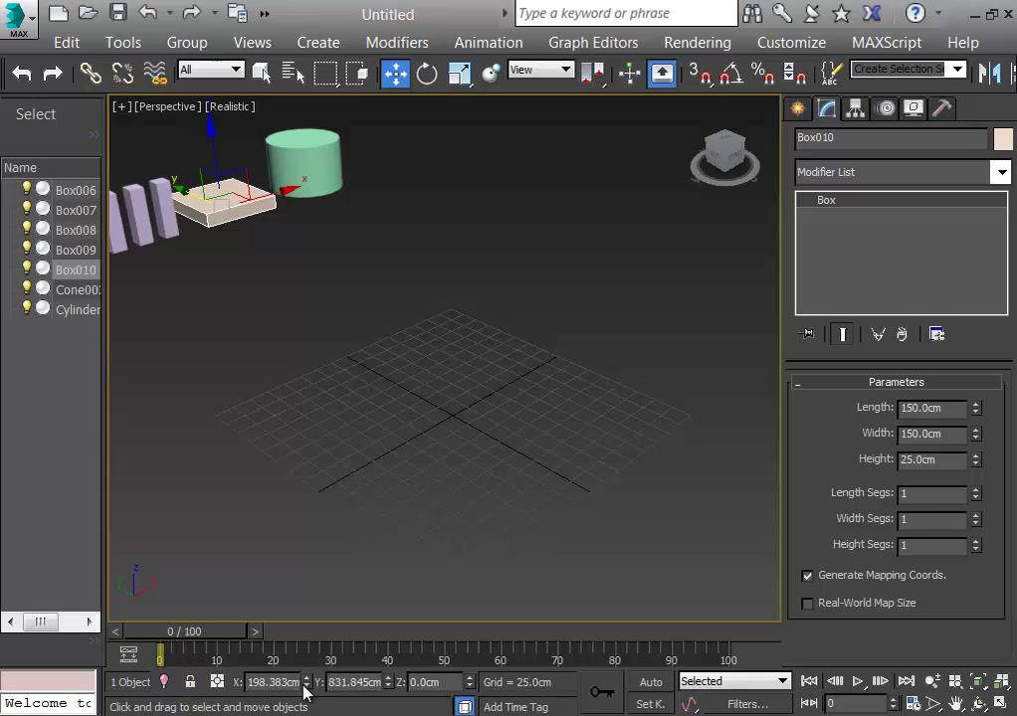
pyautogui.doubleClick(273, 682)
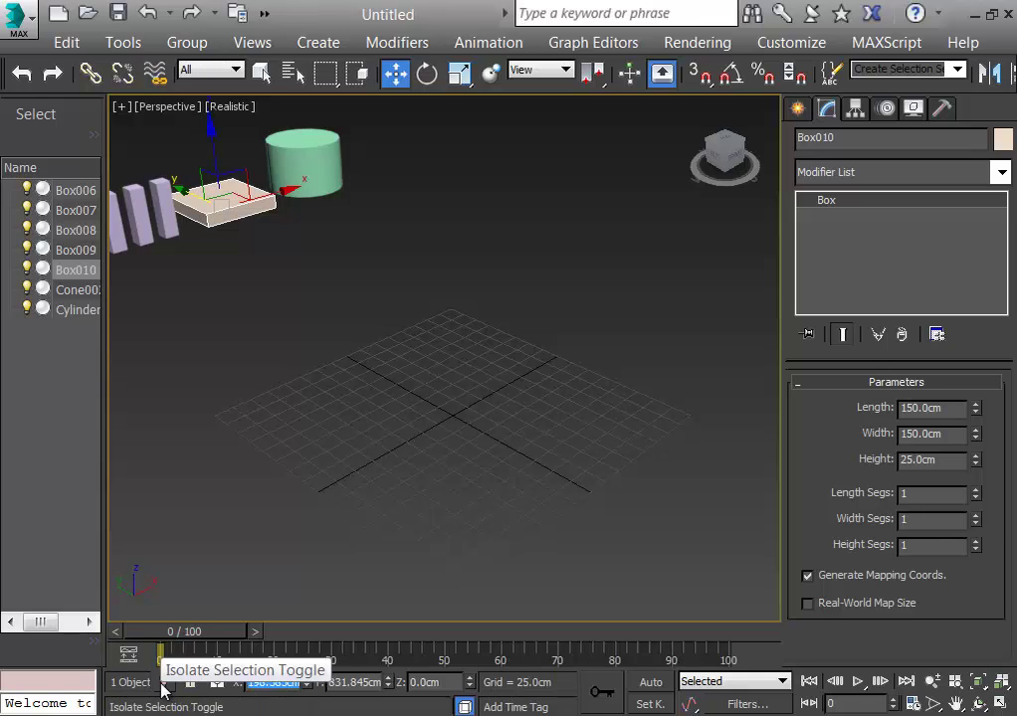
pyautogui.write('0')
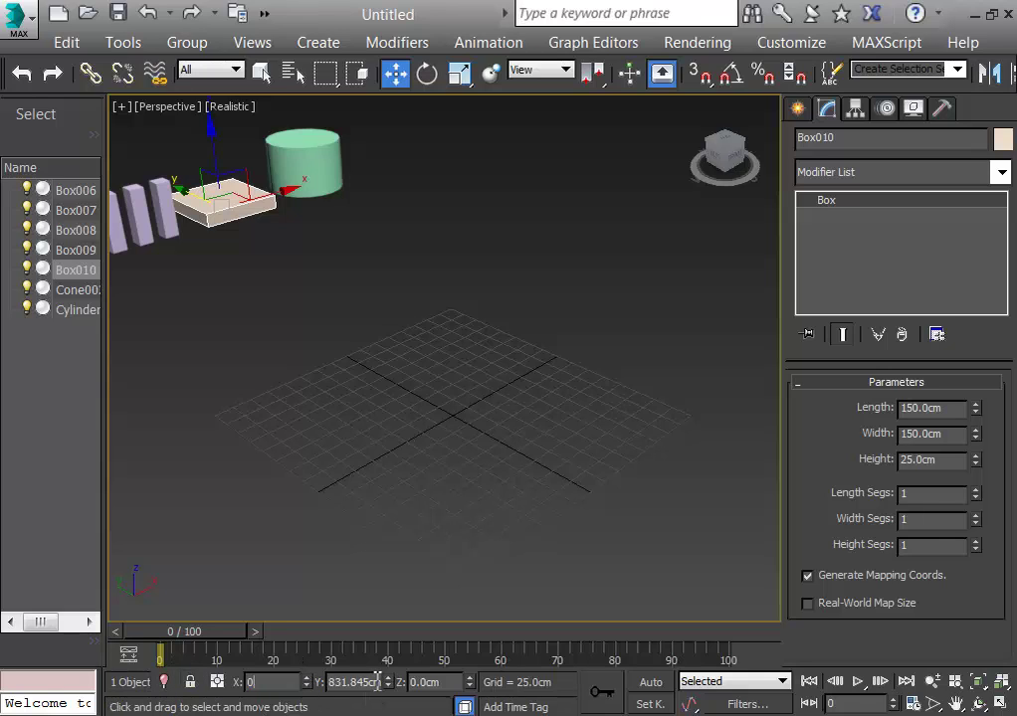
pyautogui.press('Return')
pyautogui.doubleClick(350, 682)
pyautogui.write('0')
pyautogui.doubleClick(450, 683)
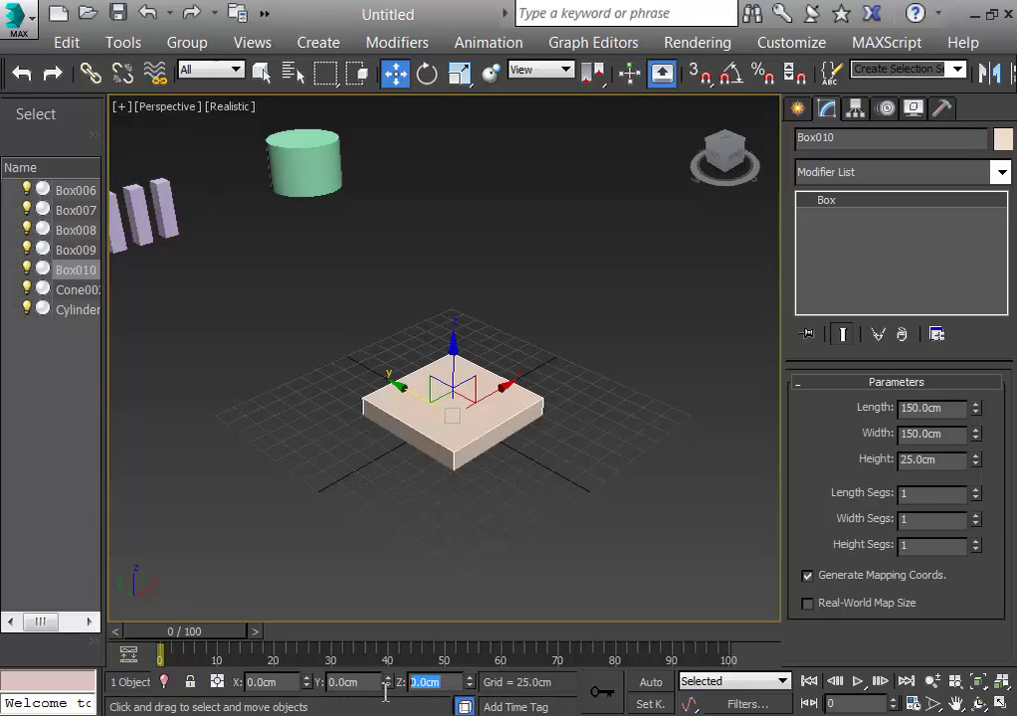
pyautogui.write('0')
pyautogui.press('Return')
pyautogui.click(646, 569)
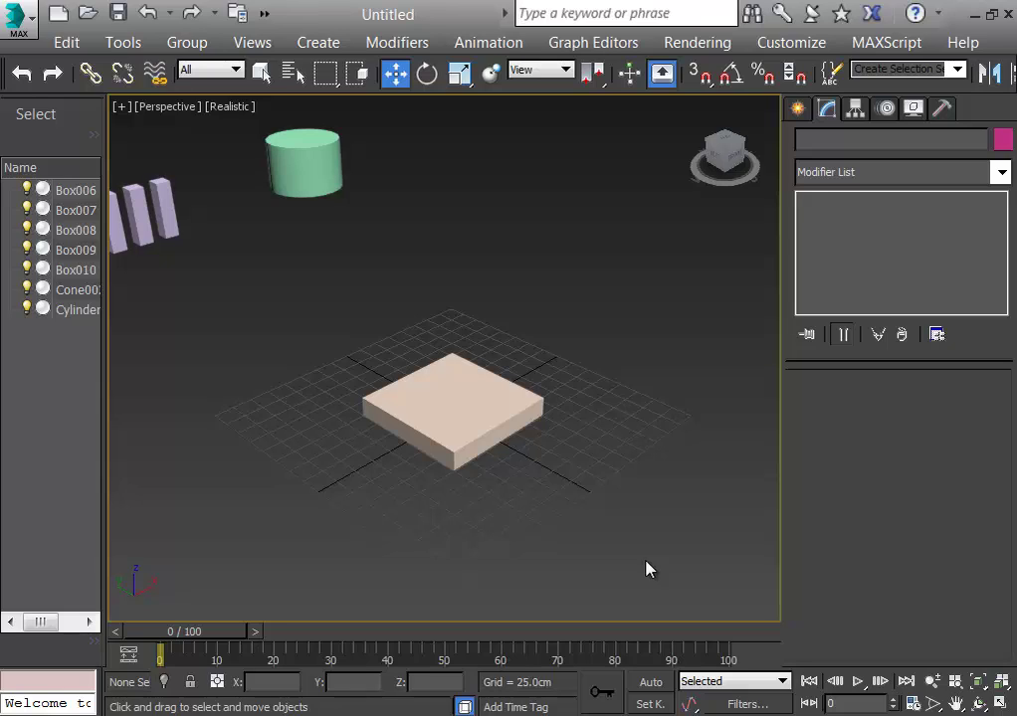
# Select the four spare leg boxes, Box006 to Box009, and move them together beside the flat box at the grid centre
pyautogui.moveTo(340, 401); pyautogui.dragTo(447, 424, button='middle')
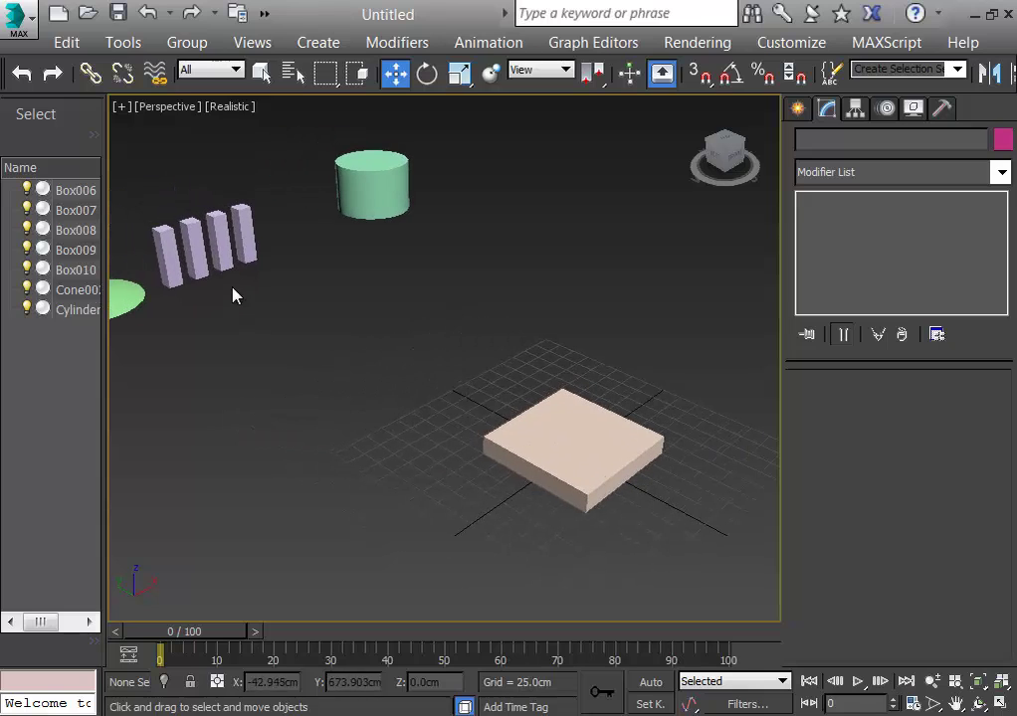
pyautogui.moveTo(264, 199); pyautogui.dragTo(157, 296)
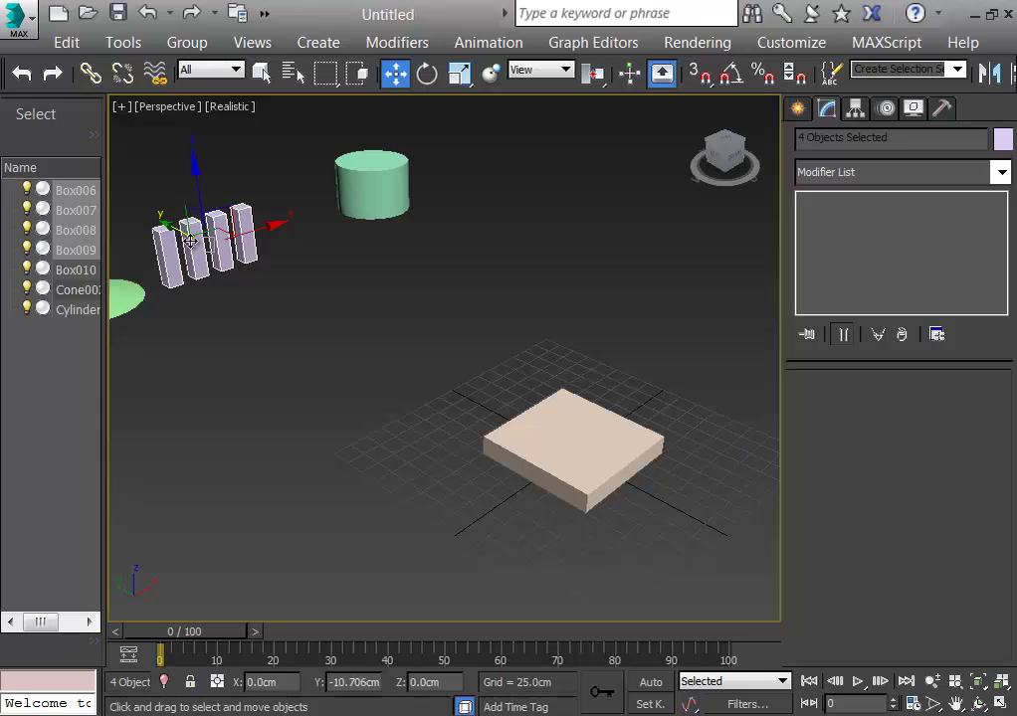
pyautogui.moveTo(190, 241); pyautogui.dragTo(442, 410)
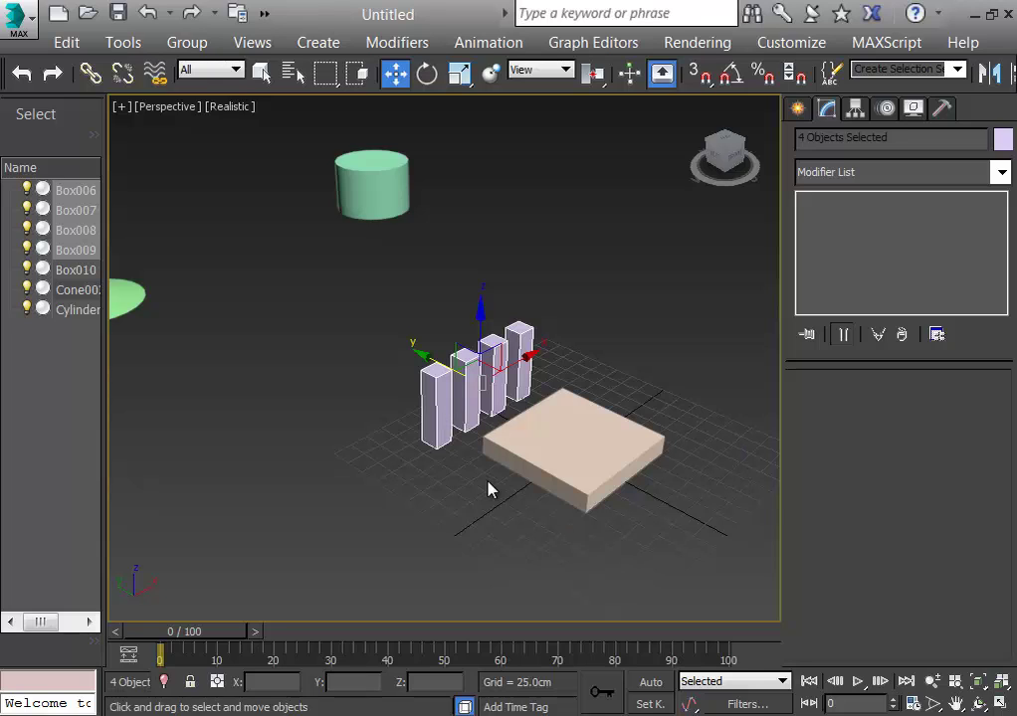
# In the Top view, move Box007 onto the flat box's negative-X, positive-Y corner, at about X -62, Y 63 cm
pyautogui.press('t')
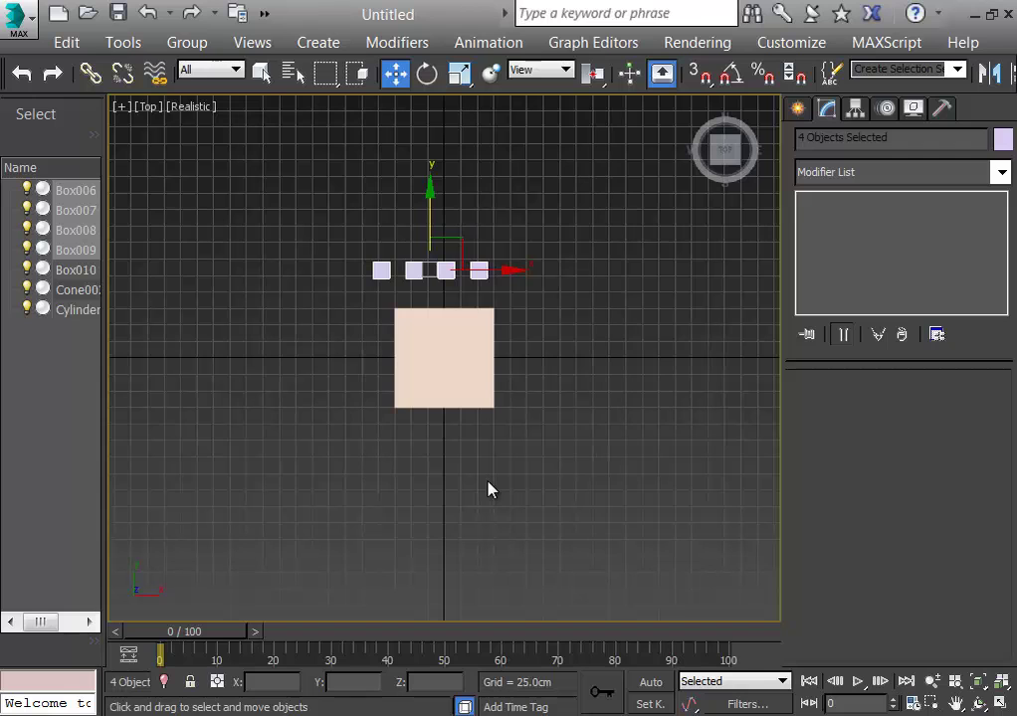
pyautogui.scroll(-2, 620, 507)
pyautogui.scroll(4, 620, 507)
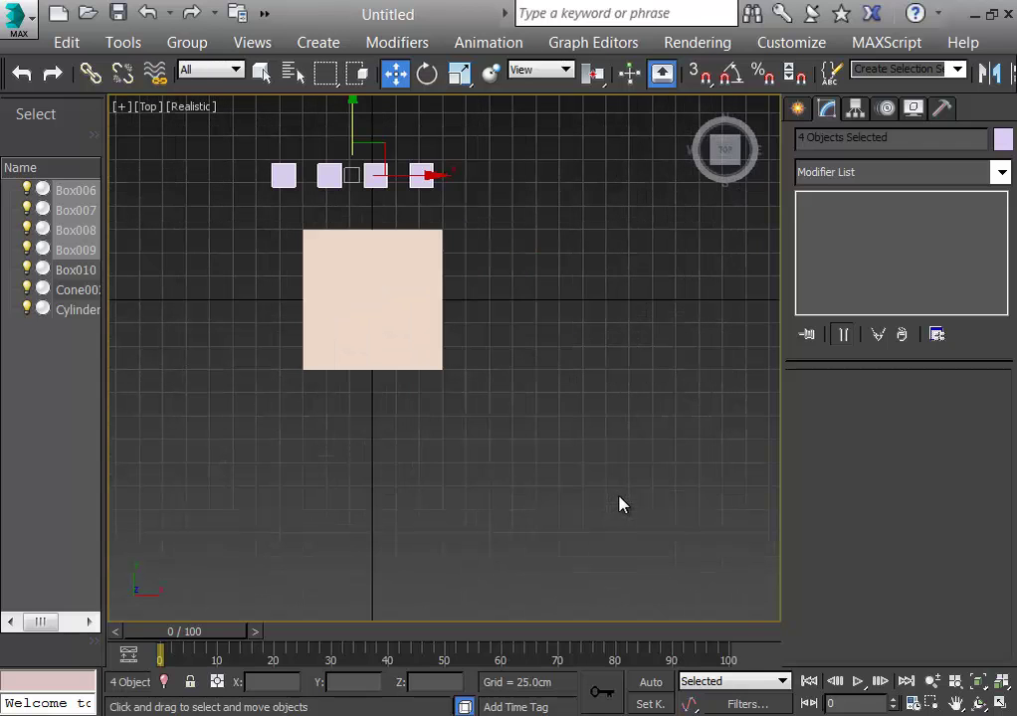
pyautogui.keyDown('alt'); pyautogui.moveTo(436, 220); pyautogui.dragTo(426, 177, button='middle'); pyautogui.keyUp('alt')
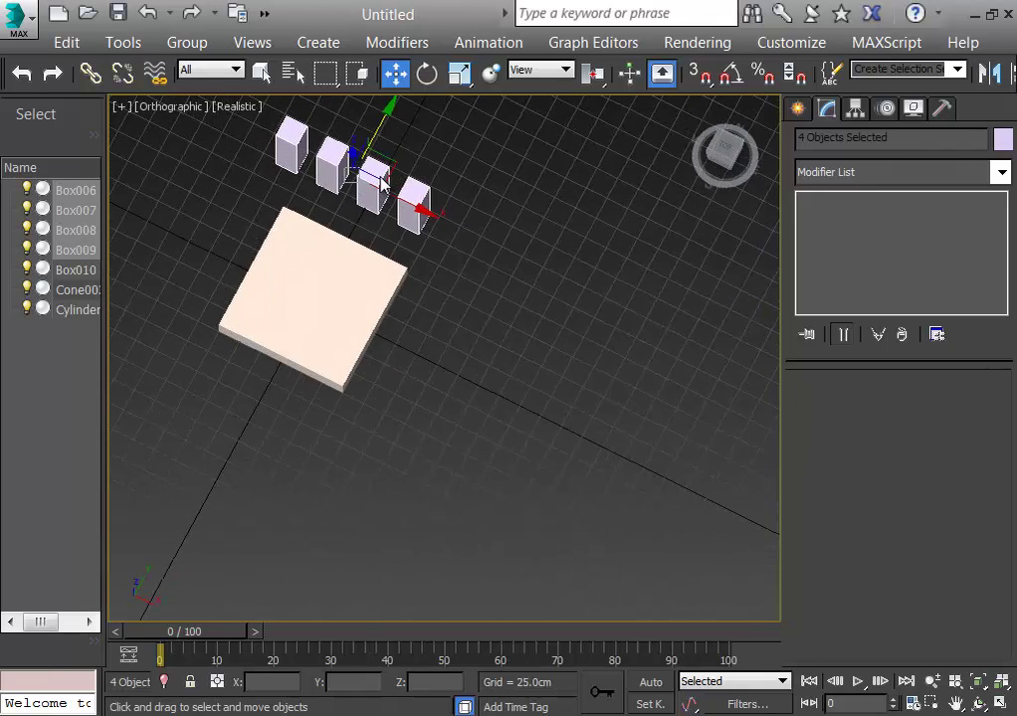
pyautogui.press('t')
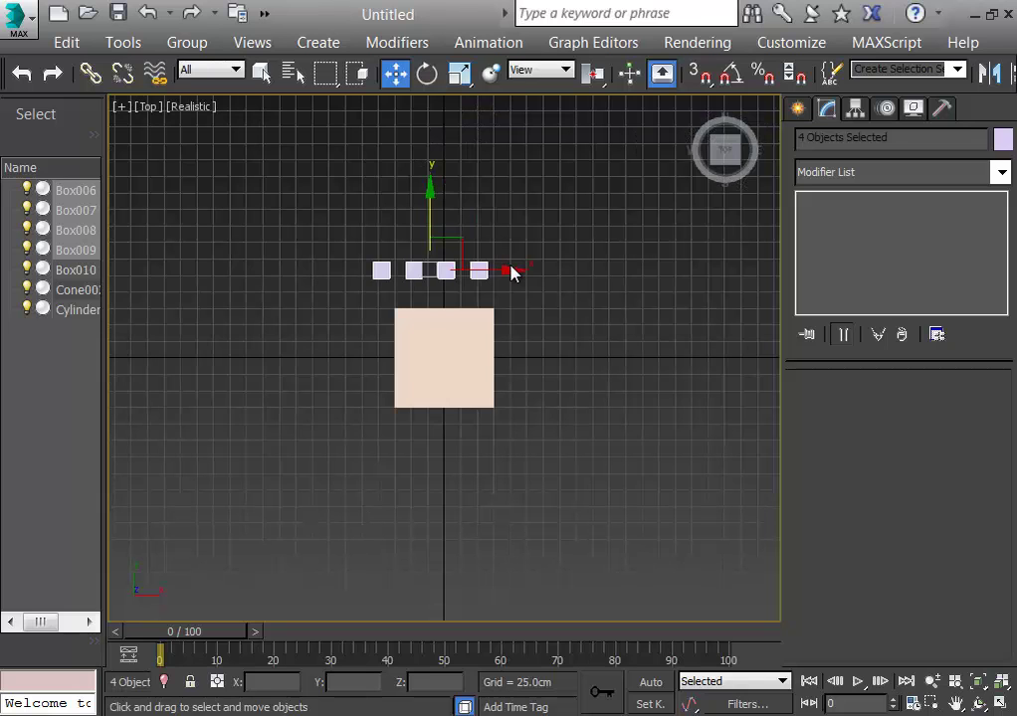
pyautogui.scroll(-2, 512, 277)
pyautogui.scroll(5, 511, 289)
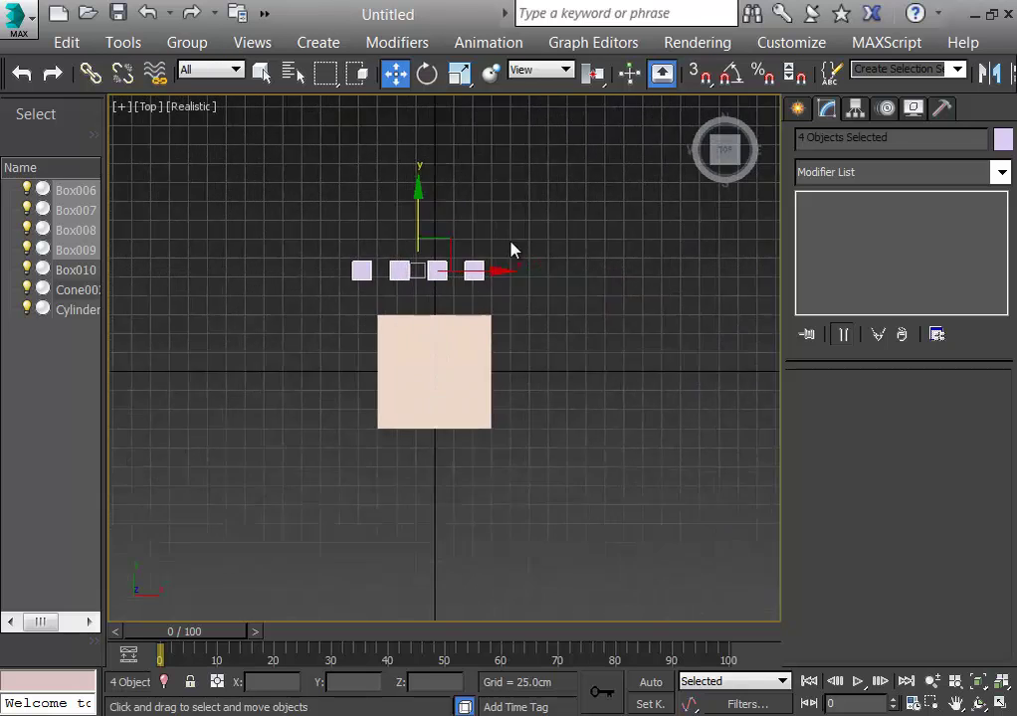
pyautogui.moveTo(503, 236); pyautogui.dragTo(626, 206, button='middle')
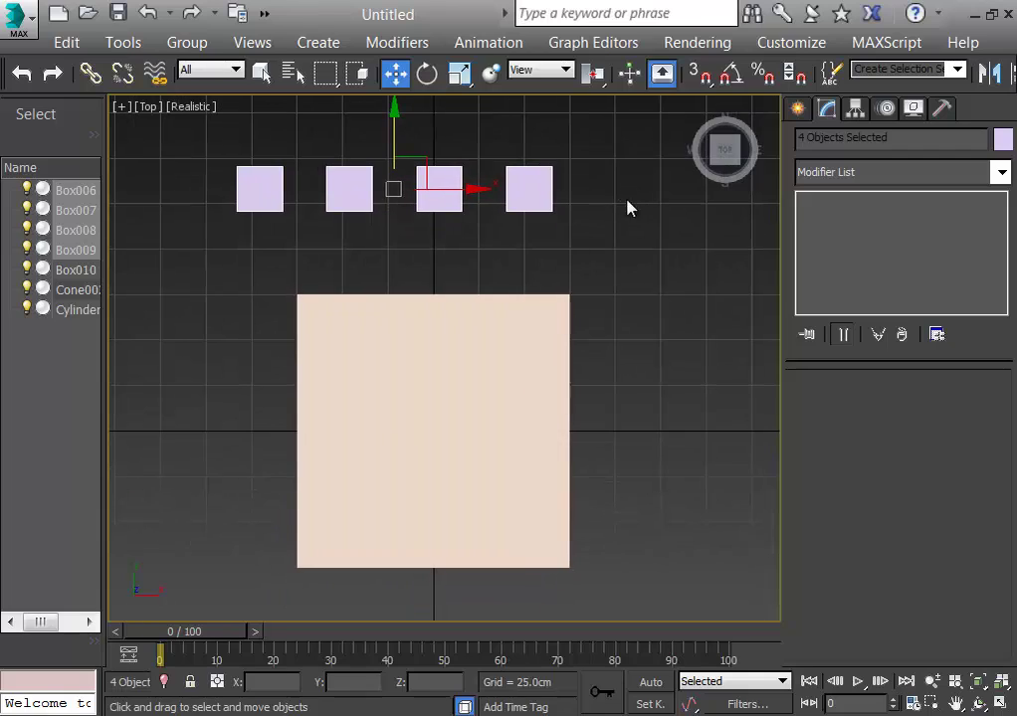
pyautogui.click(272, 207)
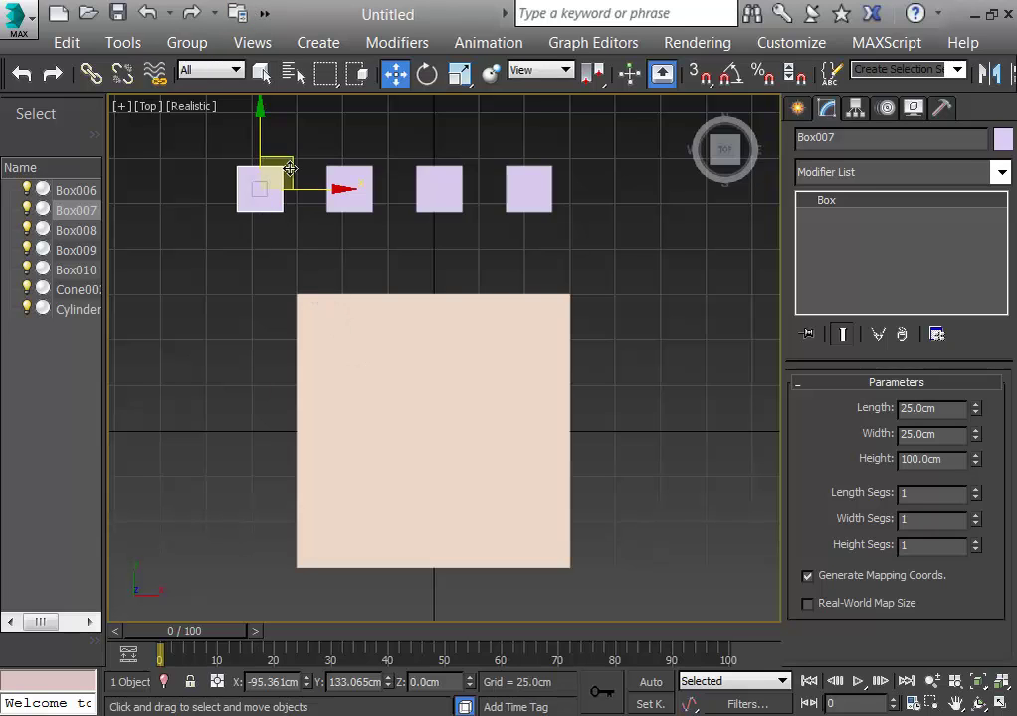
pyautogui.moveTo(292, 176); pyautogui.dragTo(351, 298)
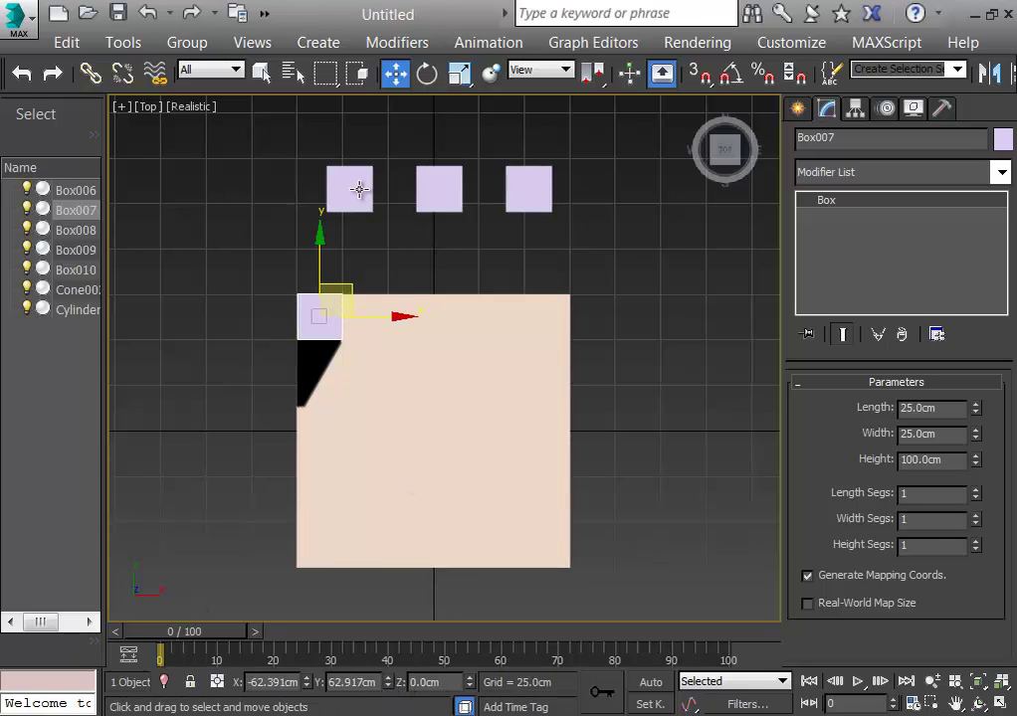
# Move Box006 onto the flat box's negative-X, negative-Y corner, at about X -62, Y -62 cm
pyautogui.click(359, 189)
pyautogui.moveTo(363, 172); pyautogui.dragTo(340, 519)
pyautogui.moveTo(341, 518); pyautogui.dragTo(343, 519)
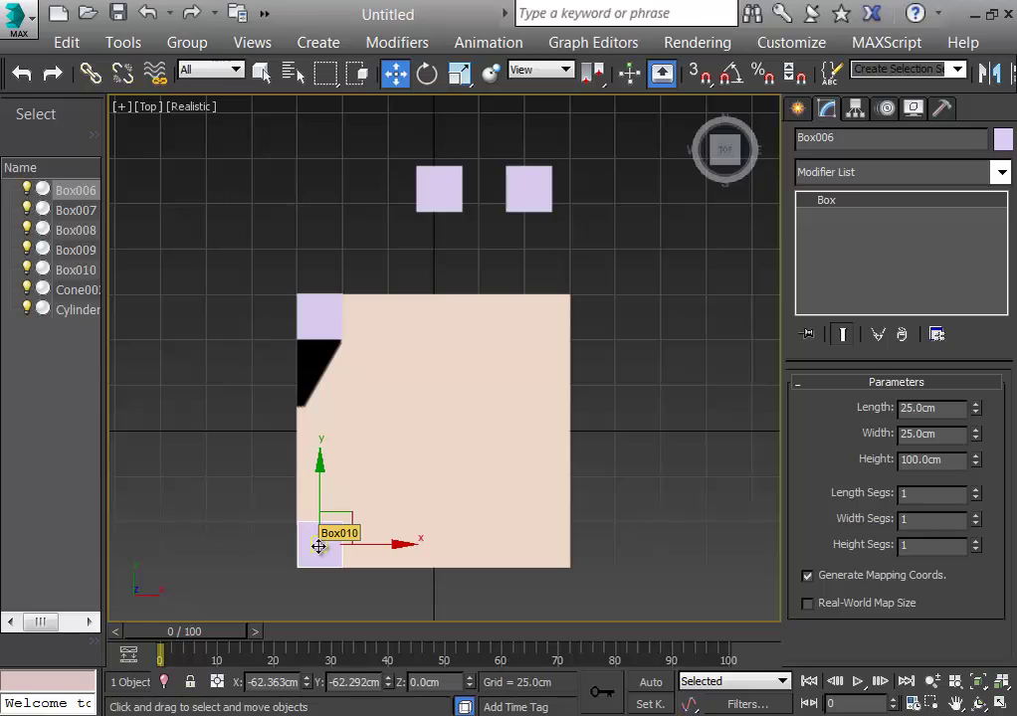
# Move Box008 onto the flat box's positive-X, positive-Y corner, at about X 63, Y 62 cm
pyautogui.click(446, 174)
pyautogui.moveTo(446, 175); pyautogui.dragTo(565, 304)
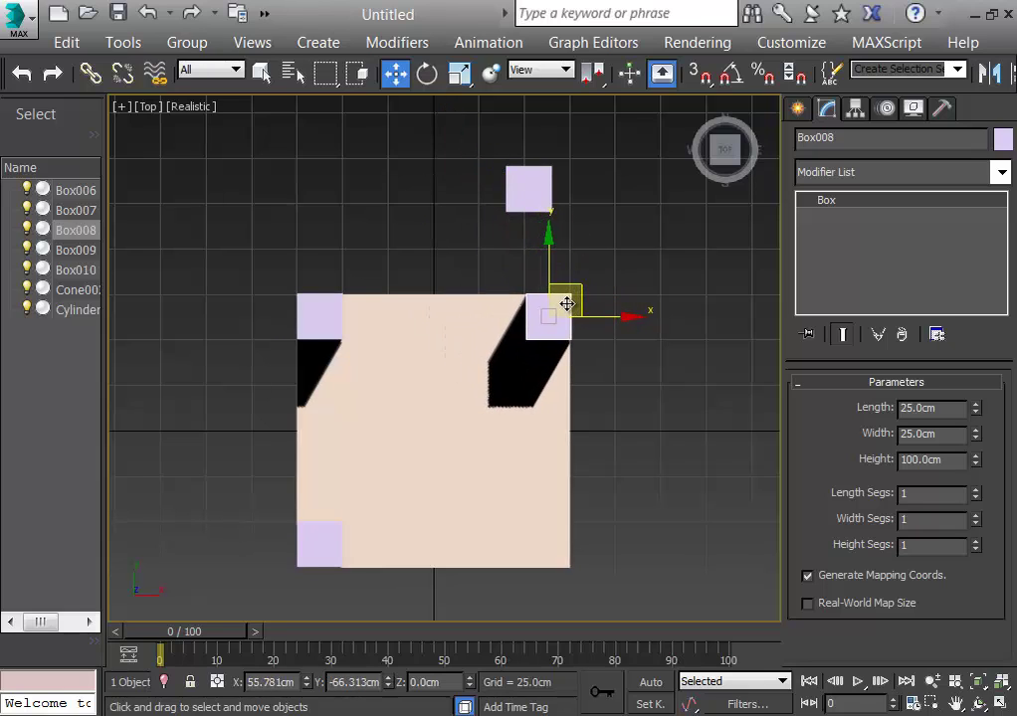
pyautogui.click(597, 252)
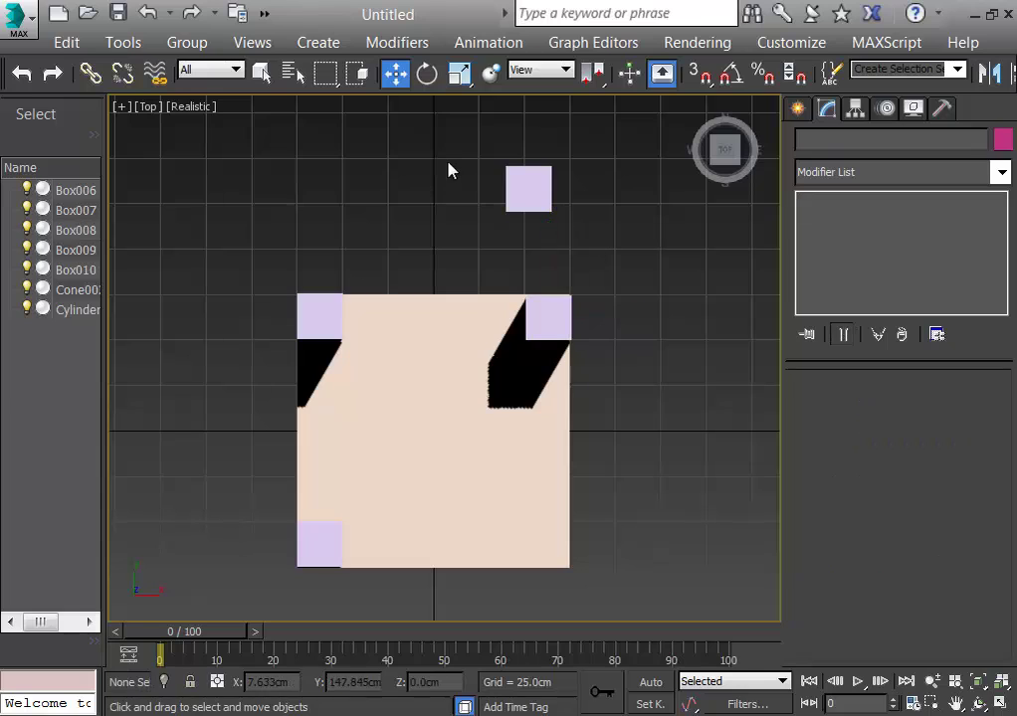
# Move Box009 onto the flat box's remaining positive-X, negative-Y corner, flush with its edges, and reselect Box008
pyautogui.click(526, 188)
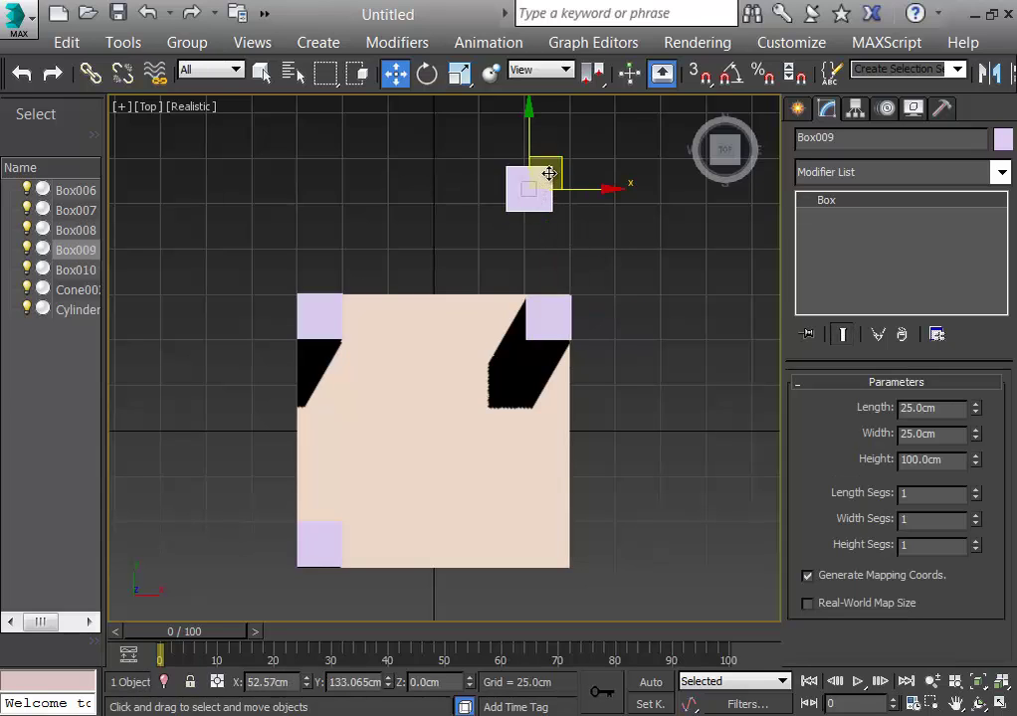
pyautogui.moveTo(543, 175); pyautogui.dragTo(568, 528)
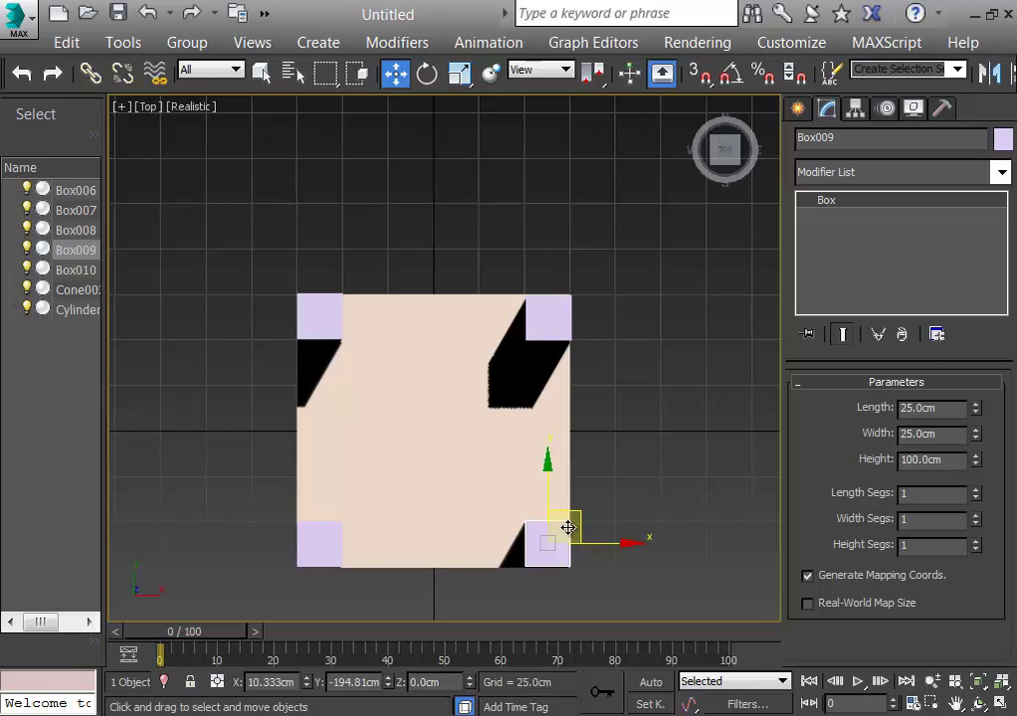
pyautogui.moveTo(578, 310); pyautogui.dragTo(565, 319)
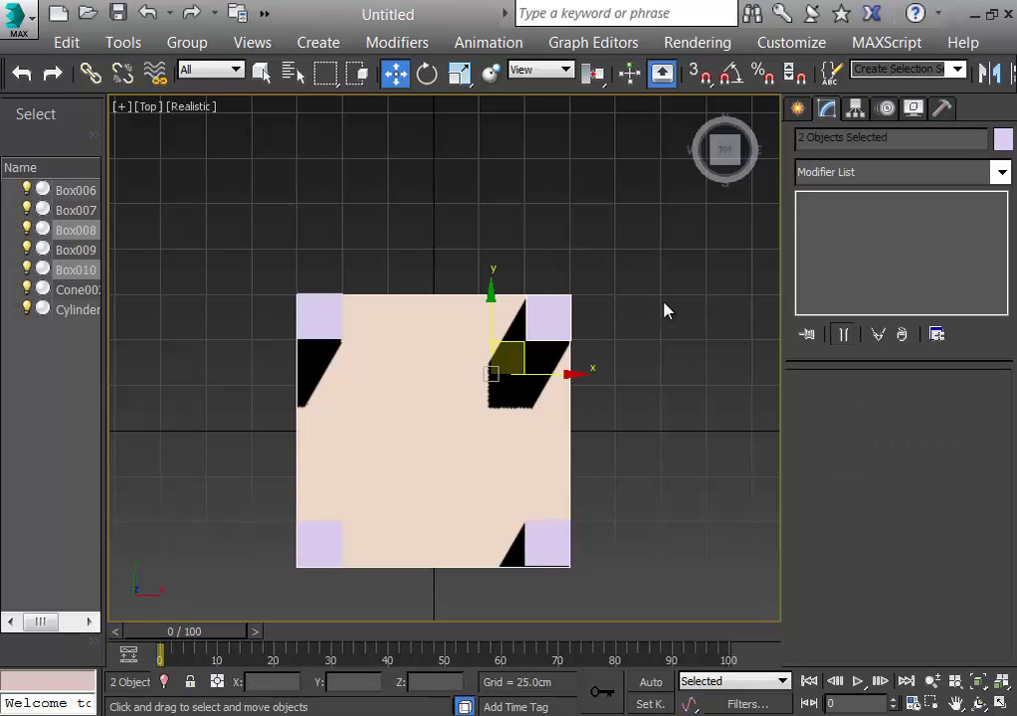
pyautogui.click(664, 303)
pyautogui.click(547, 328)
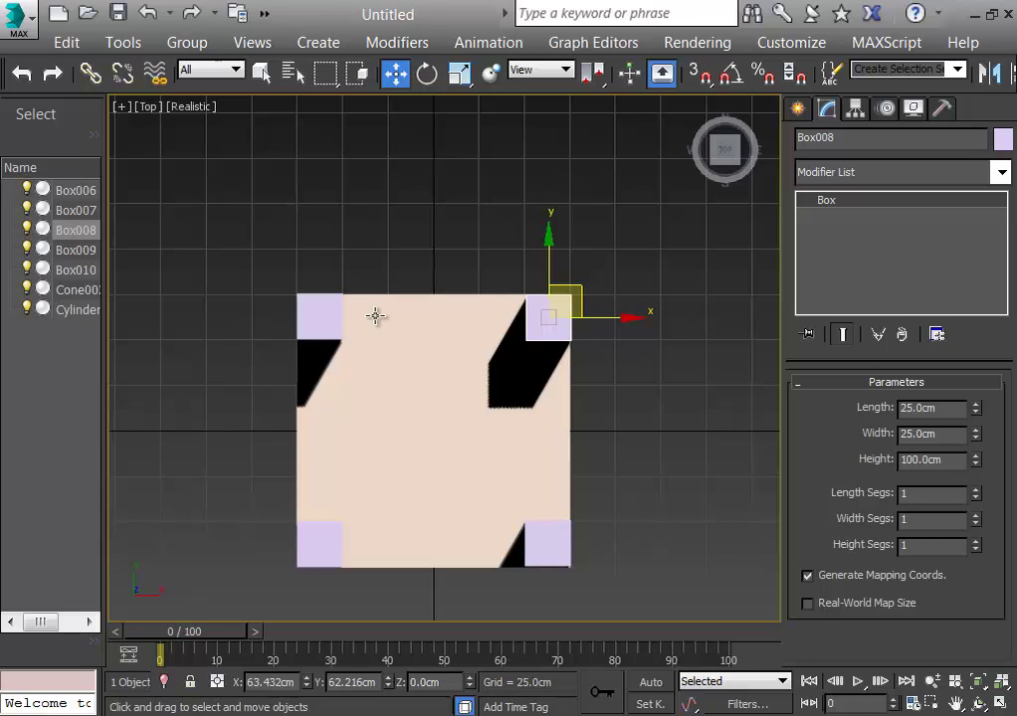
# Check the four legs' alignment with the flat box in the Left, Front and Perspective views
pyautogui.press('l')
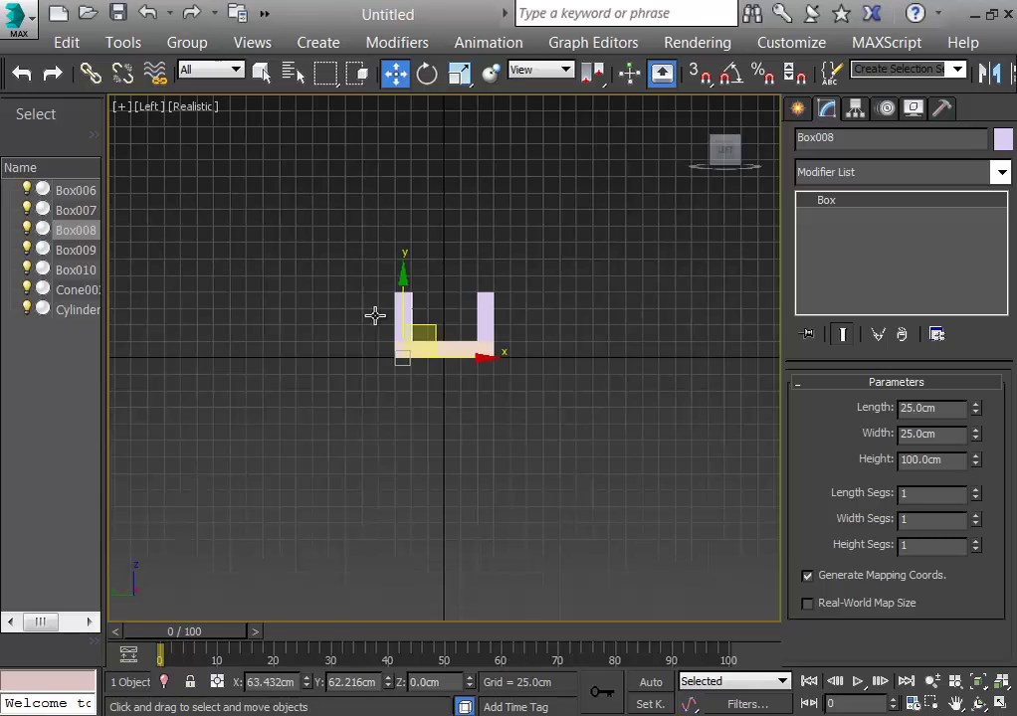
pyautogui.click(447, 454)
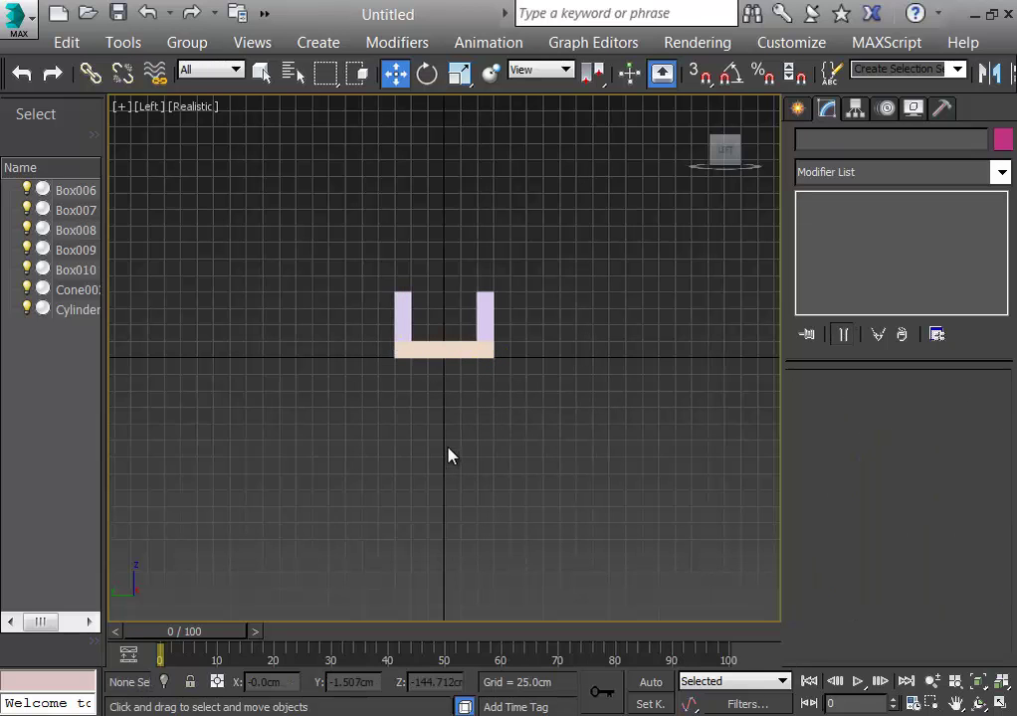
pyautogui.scroll(-3, 454, 438)
pyautogui.scroll(6, 464, 398)
pyautogui.moveTo(465, 397); pyautogui.dragTo(446, 550, button='middle')
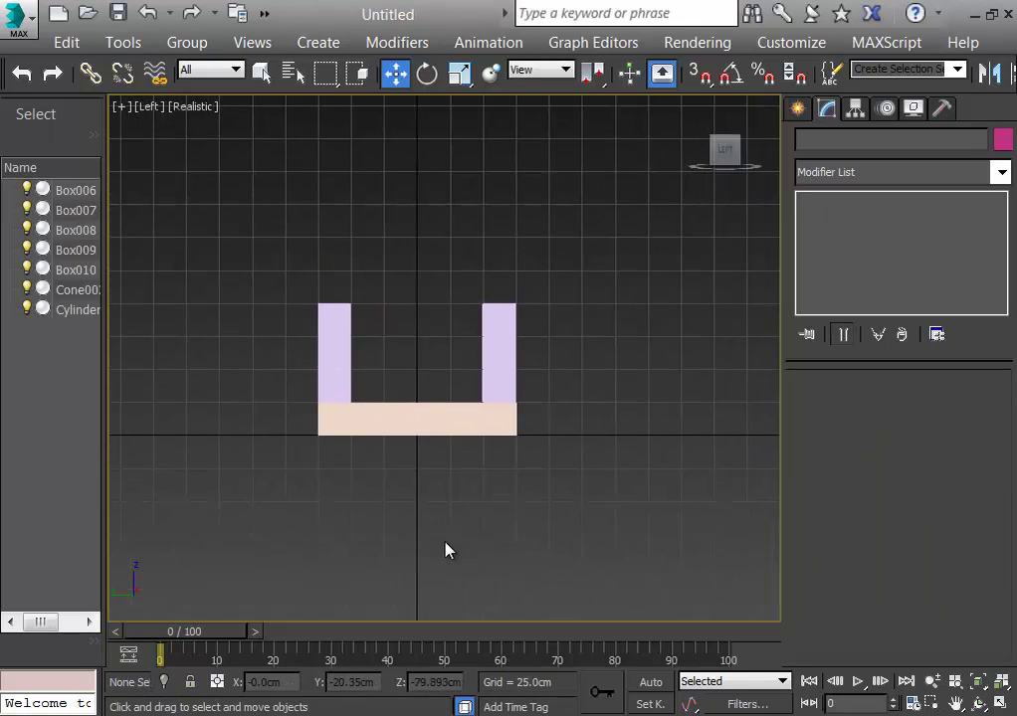
pyautogui.press('f')
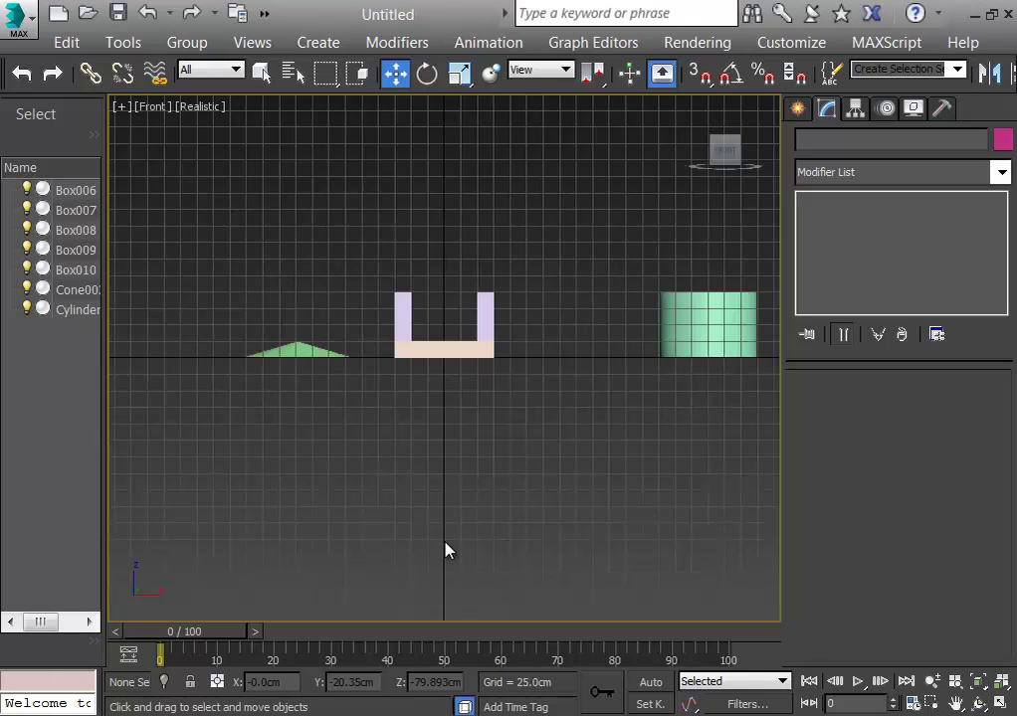
pyautogui.scroll(-2, 456, 434)
pyautogui.scroll(5, 450, 408)
pyautogui.moveTo(444, 377); pyautogui.dragTo(426, 584, button='middle')
pyautogui.press('p')
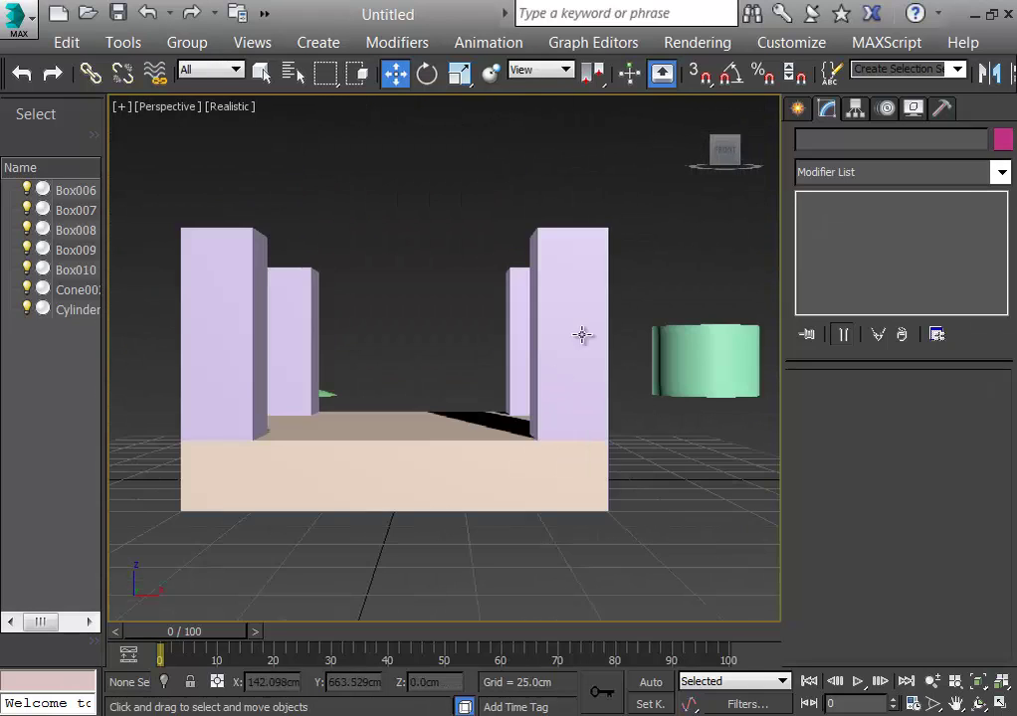
pyautogui.click(694, 106)
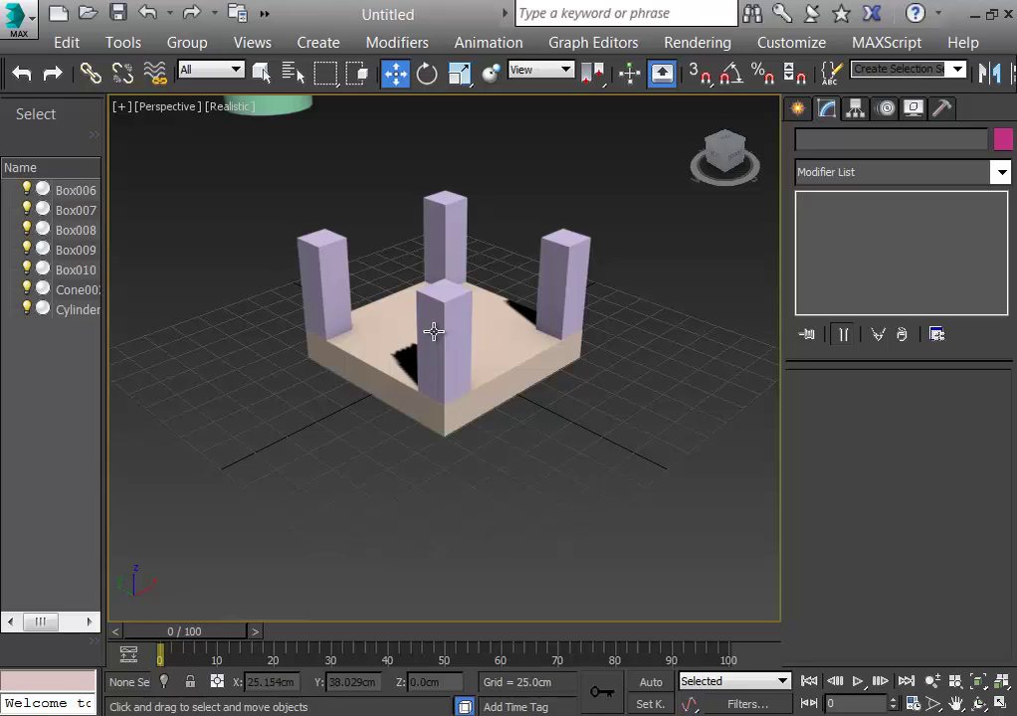
# Raise the flat box Box010 onto the legs by setting its Z position to 100 cm
pyautogui.click(515, 349)
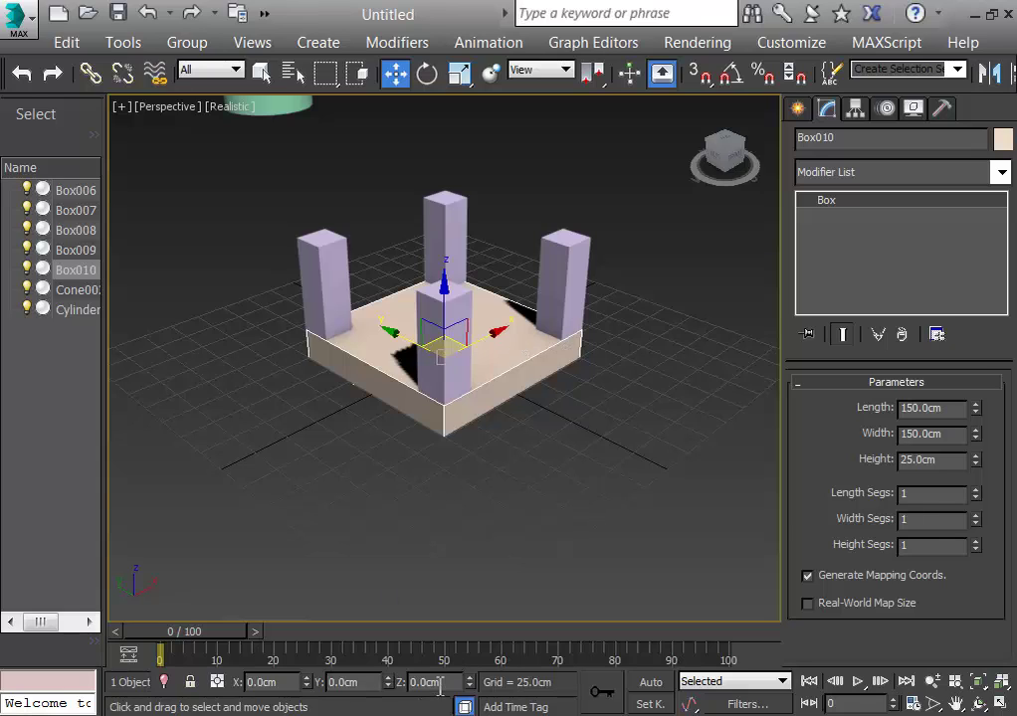
pyautogui.moveTo(447, 684); pyautogui.dragTo(351, 674)
pyautogui.write('100')
pyautogui.press('Return')
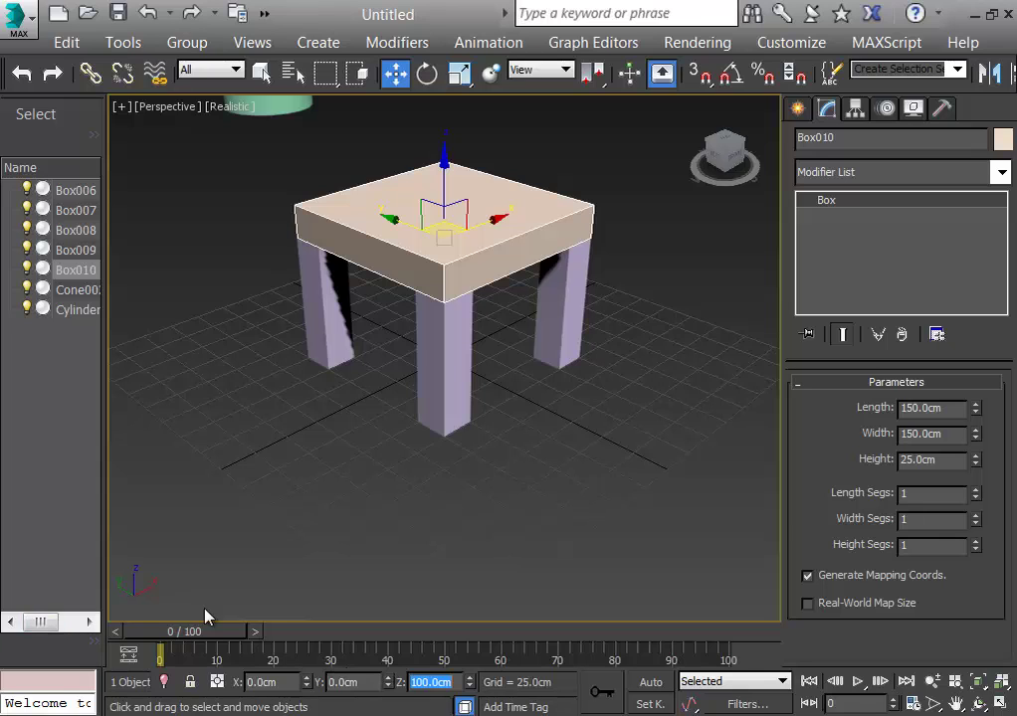
pyautogui.moveTo(237, 478); pyautogui.dragTo(415, 11, button='middle')
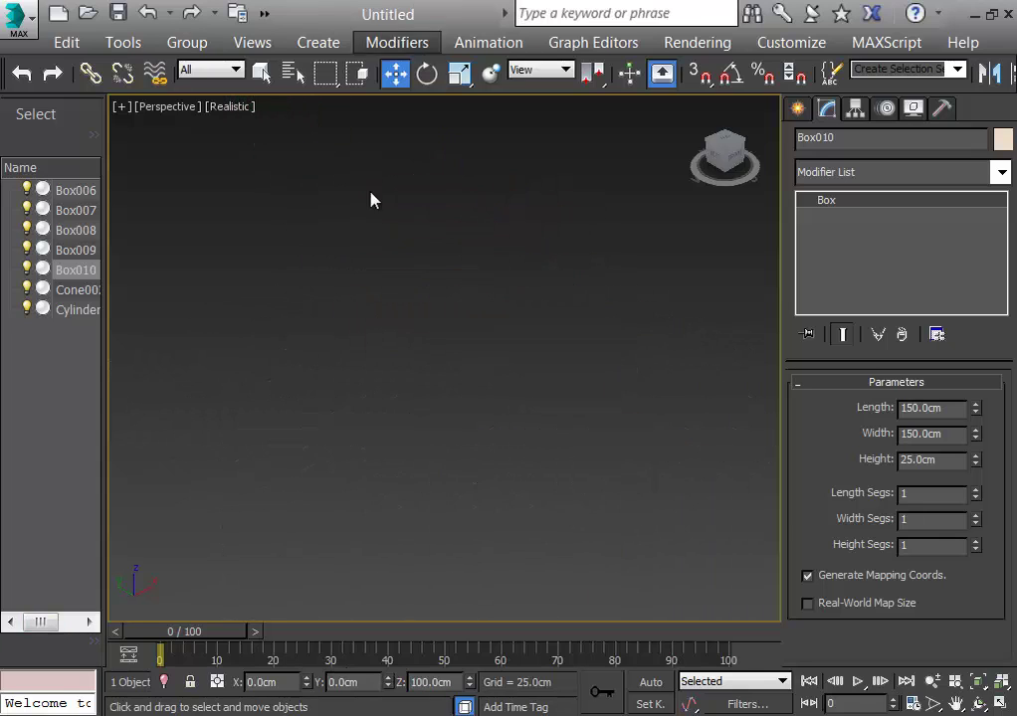
pyautogui.press('z')
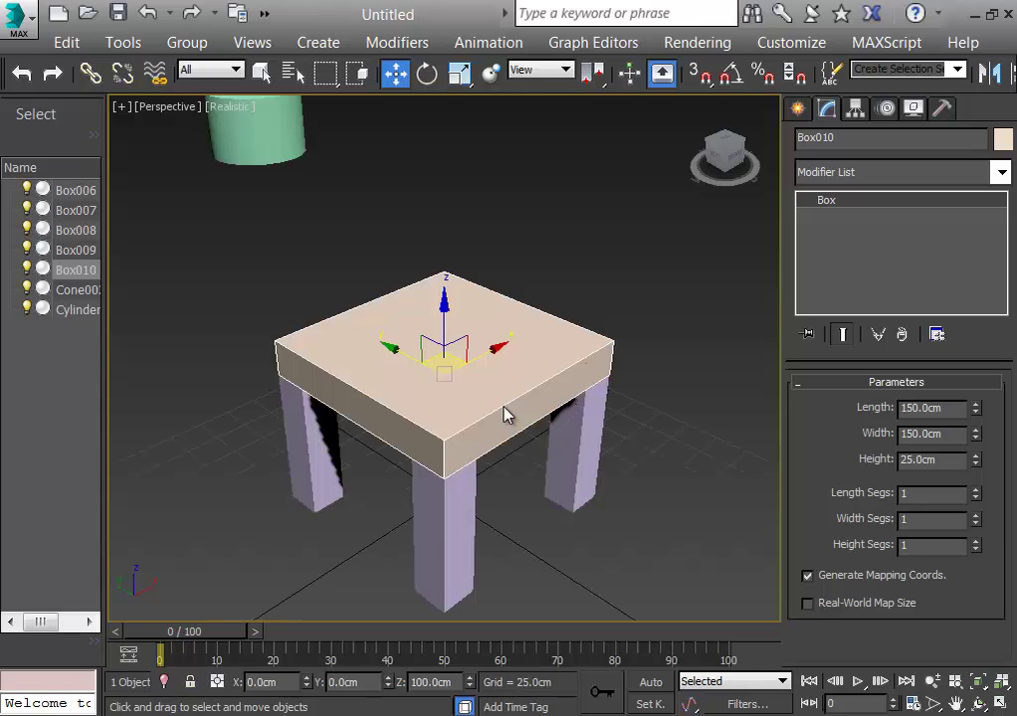
# Move the cylinder and cone together along the Y axis to the near side of the platform, then select only the cylinder
pyautogui.scroll(-5, 377, 244)
pyautogui.click(325, 177)
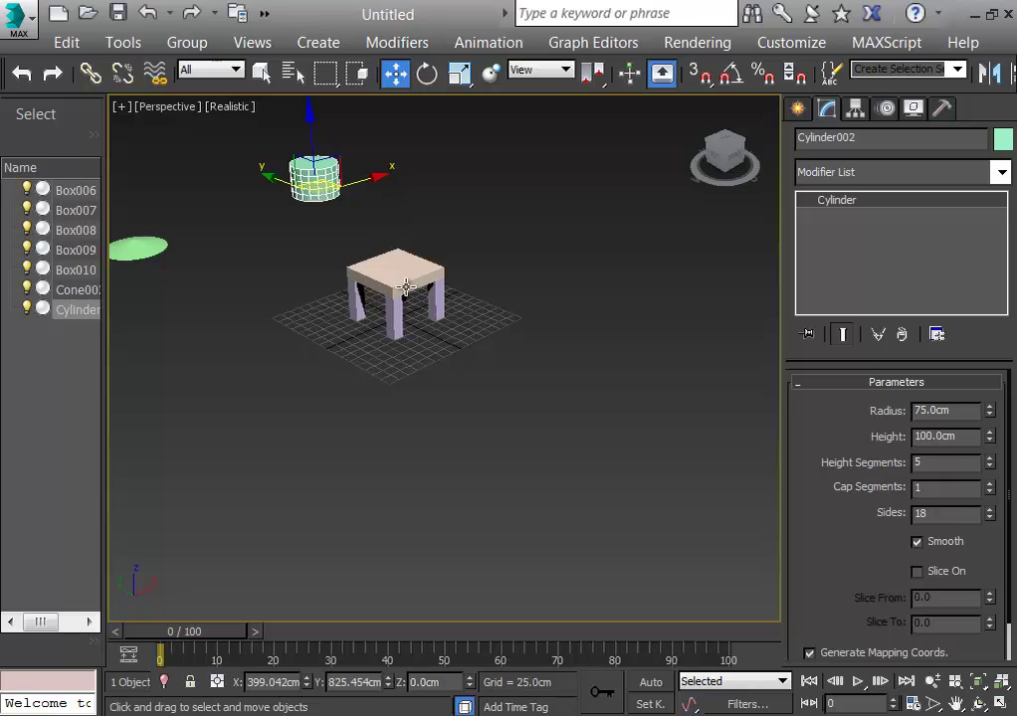
pyautogui.click(156, 245)
pyautogui.press('super')
pyautogui.click(336, 251)
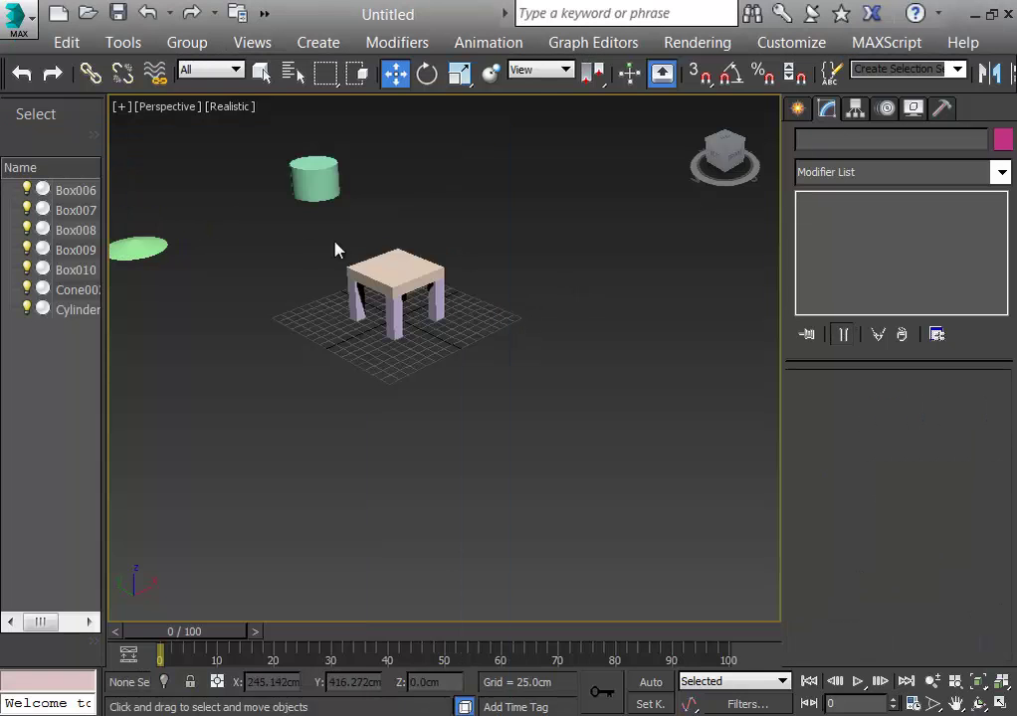
pyautogui.click(309, 178)
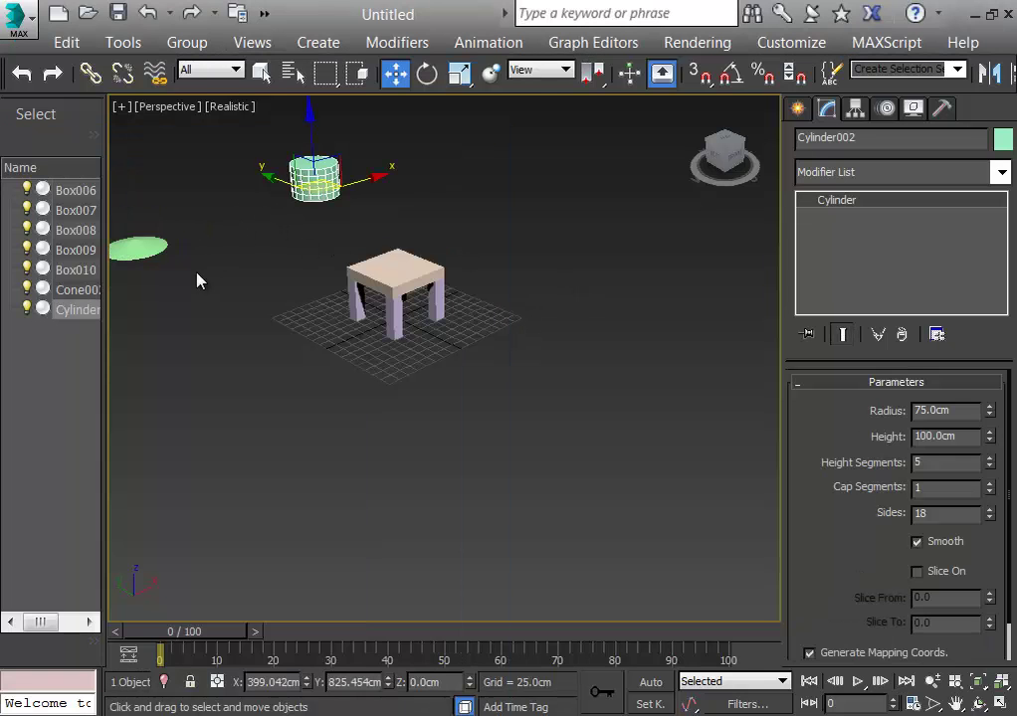
pyautogui.keyDown('ctrl'); pyautogui.click(139, 241); pyautogui.keyUp('ctrl')
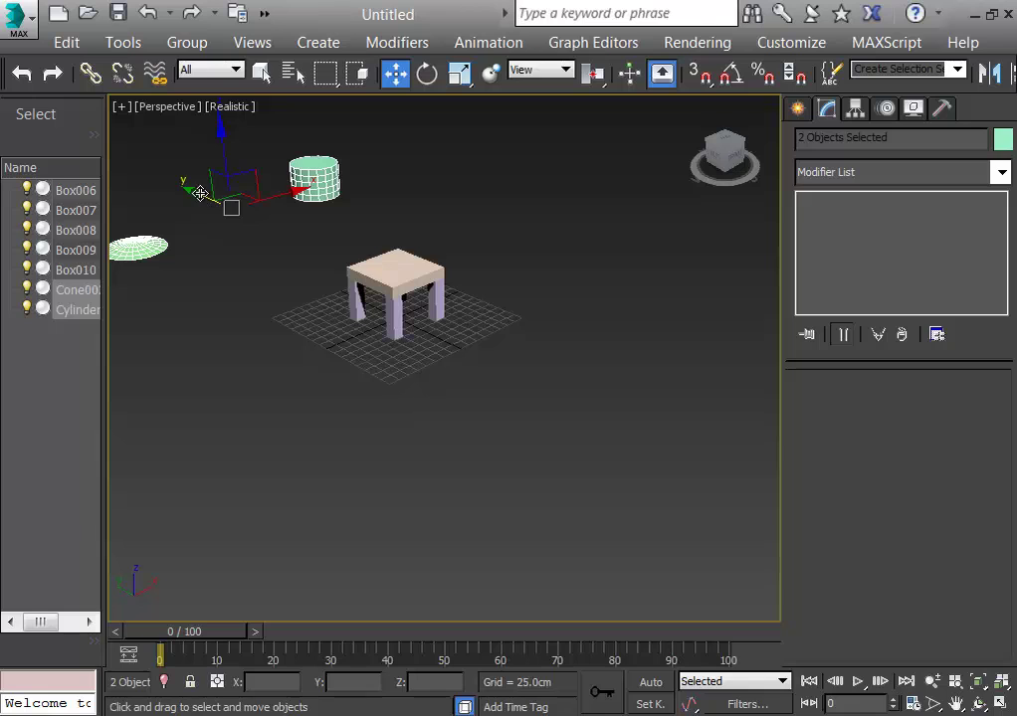
pyautogui.moveTo(200, 193); pyautogui.dragTo(494, 325)
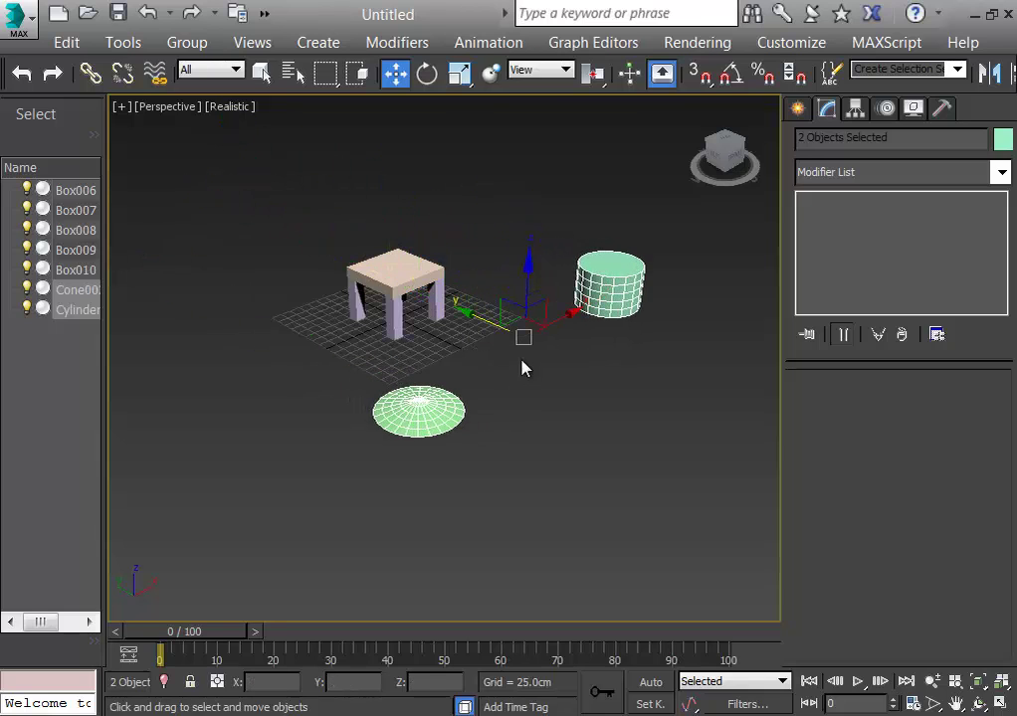
pyautogui.scroll(6, 524, 368)
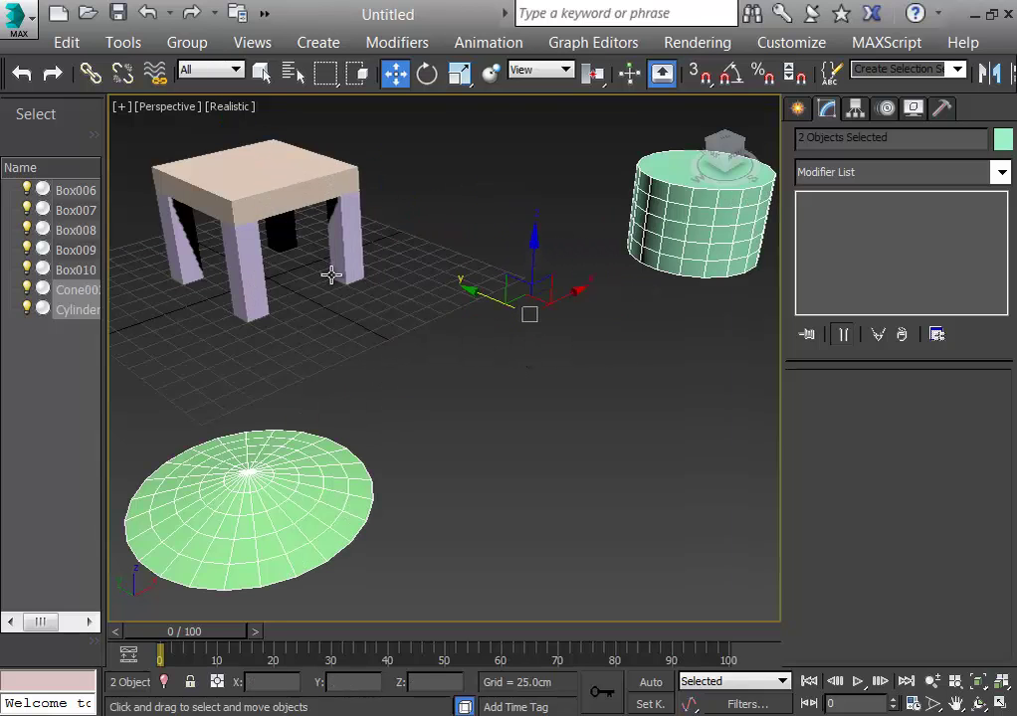
pyautogui.scroll(4, 338, 308)
pyautogui.click(652, 448)
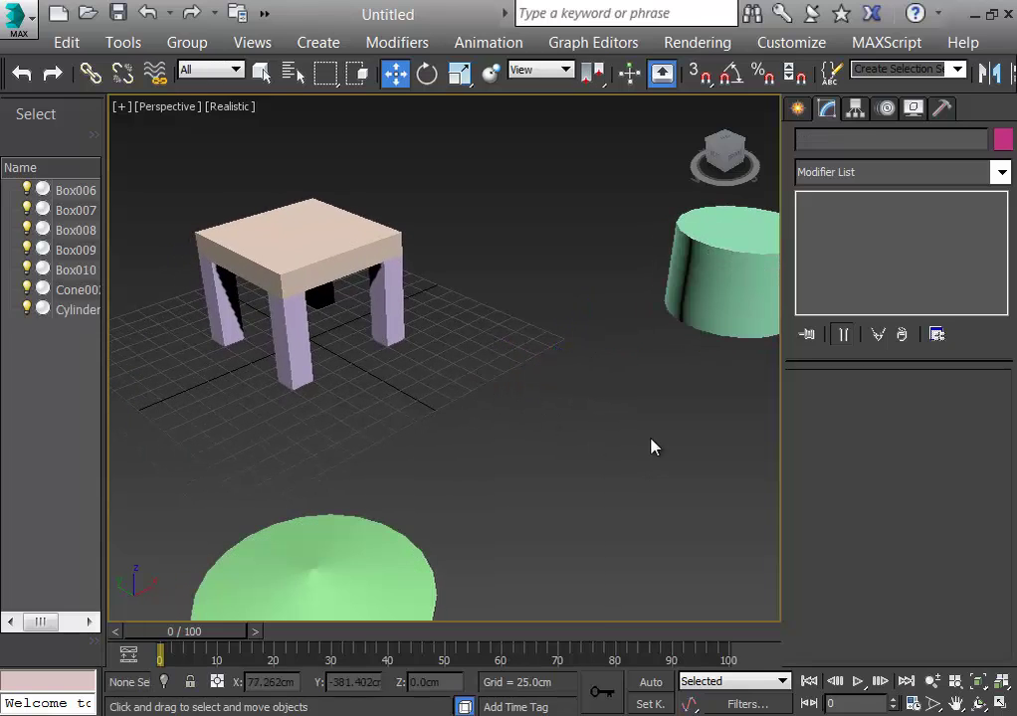
pyautogui.click(701, 295)
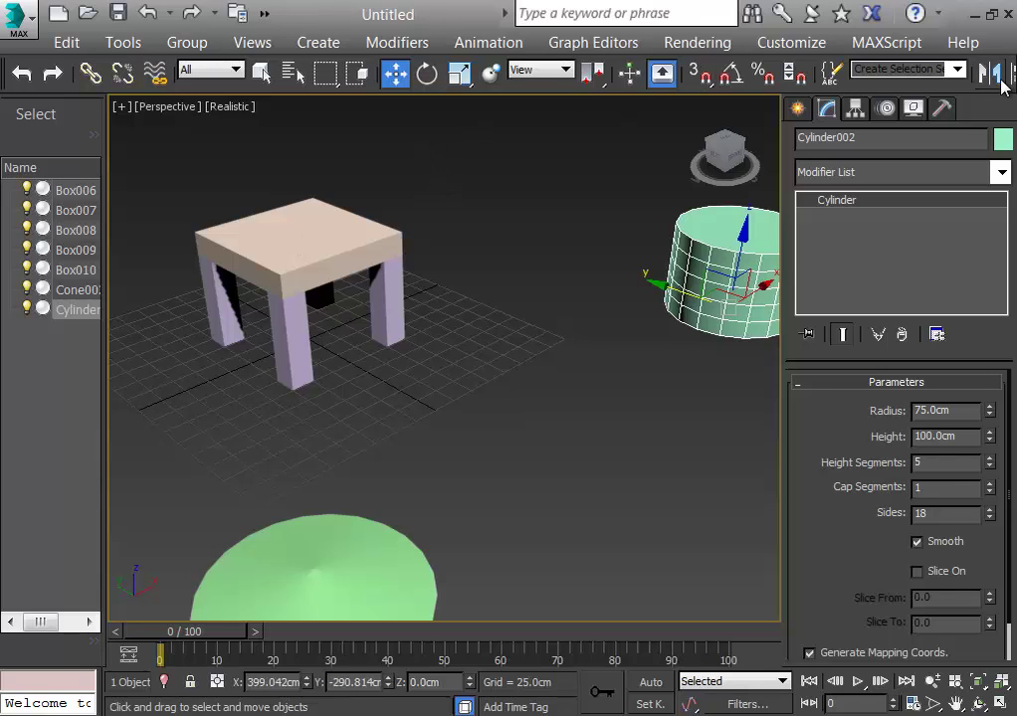
pyautogui.moveTo(992, 75); pyautogui.dragTo(627, 84)
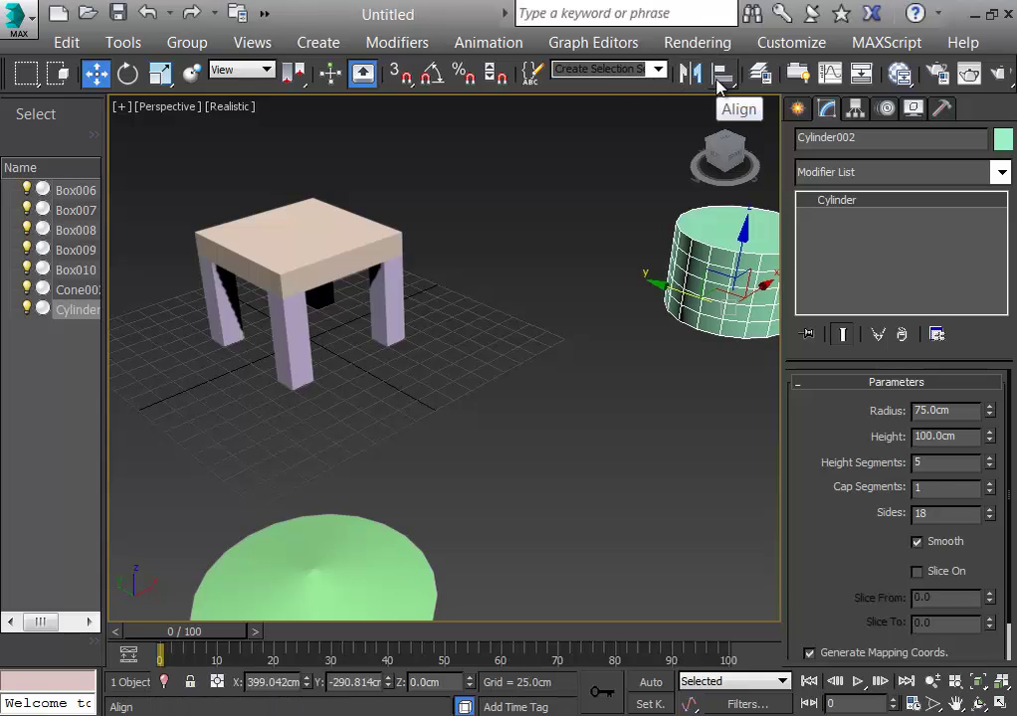
pyautogui.click(722, 75)
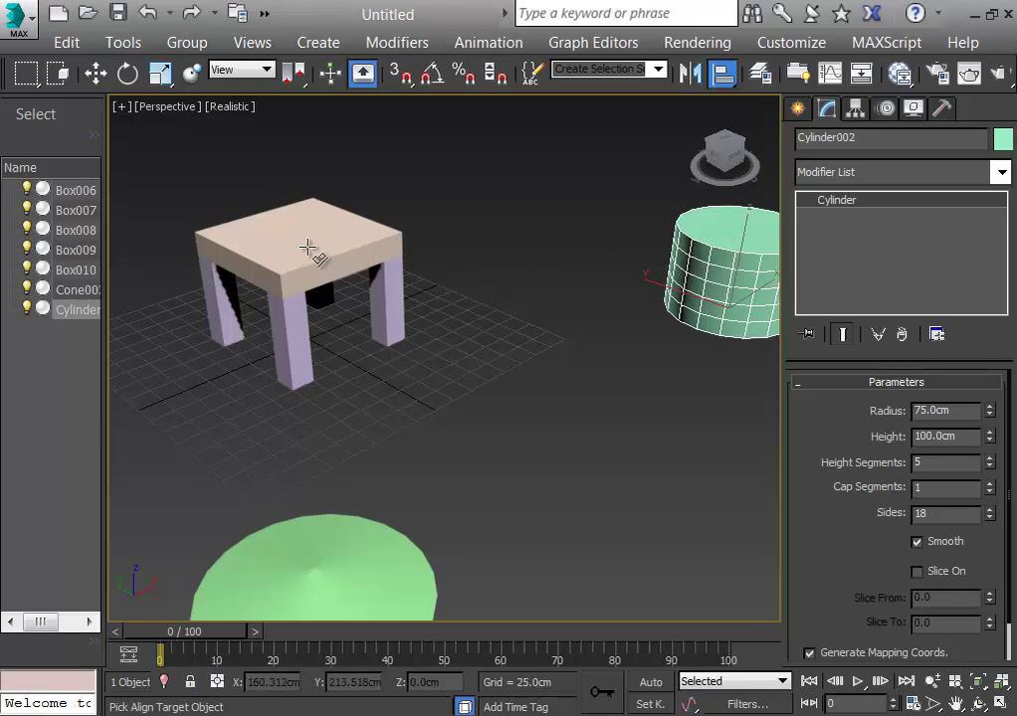
pyautogui.click(309, 251)
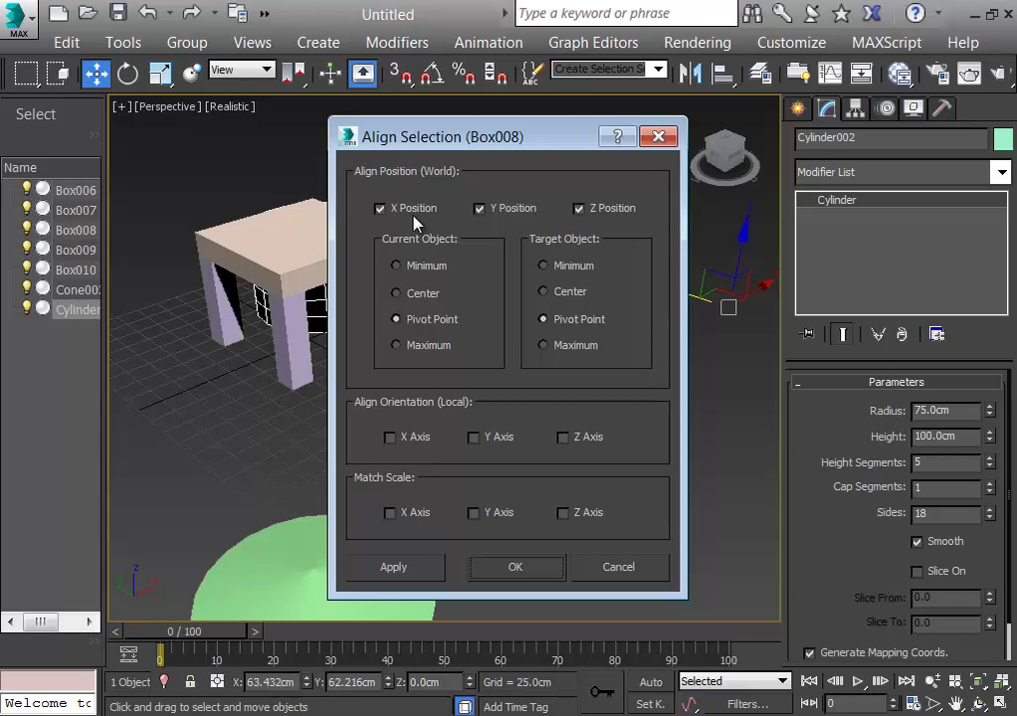
pyautogui.moveTo(545, 137); pyautogui.dragTo(701, 187)
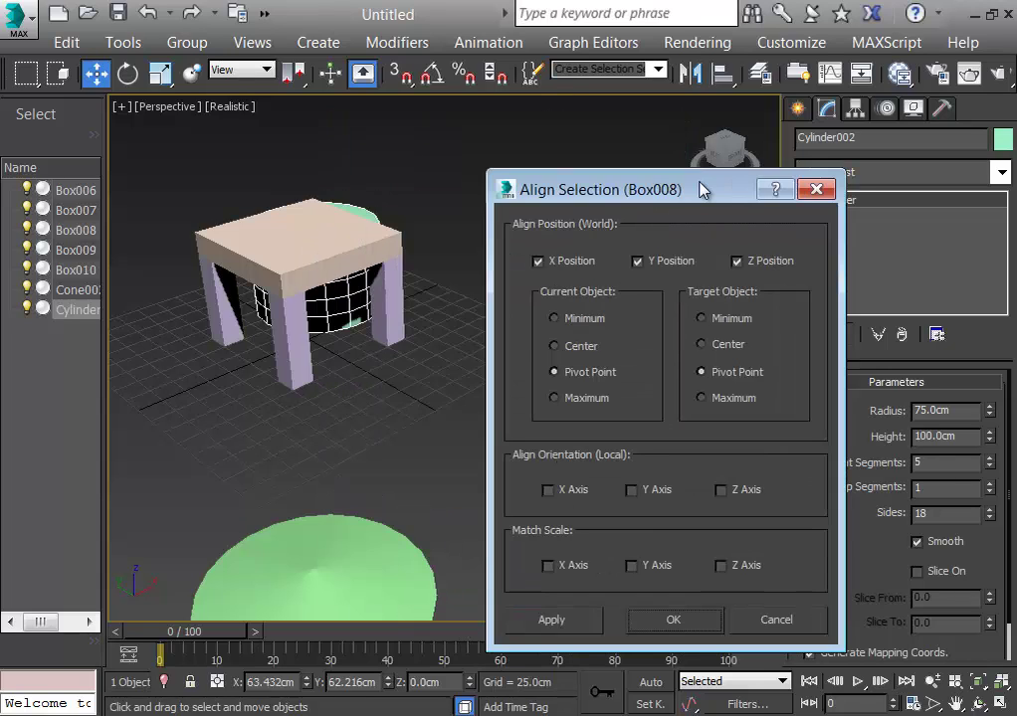
pyautogui.click(780, 625)
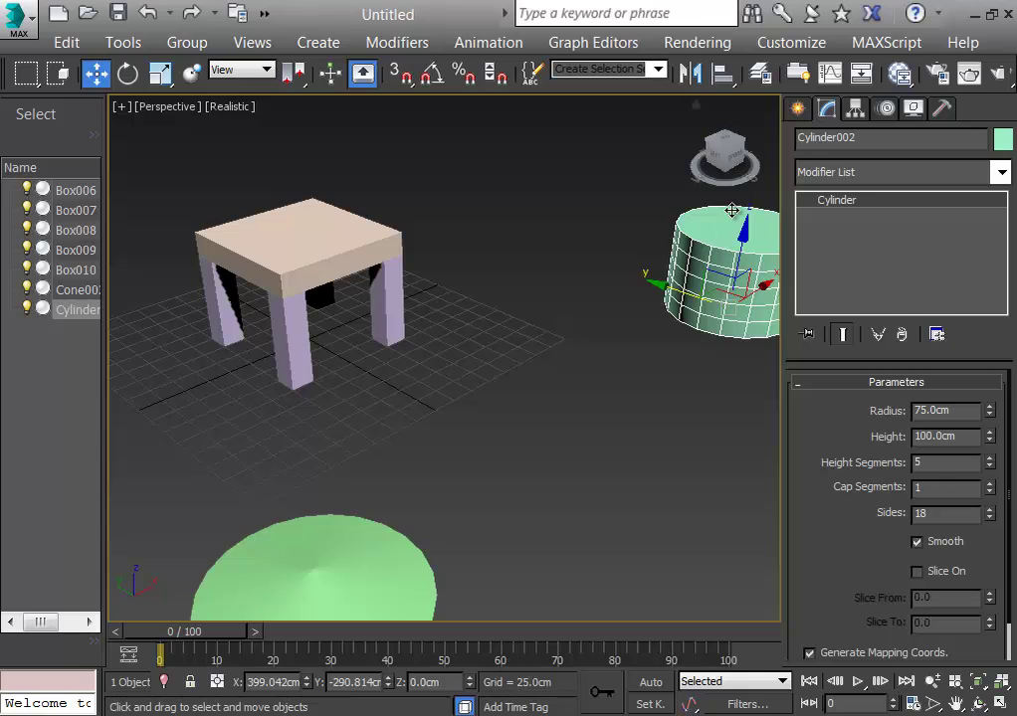
# Align the cylinder to the platform Box010 in X, Y and Z, pivot point to pivot point
pyautogui.click(729, 83)
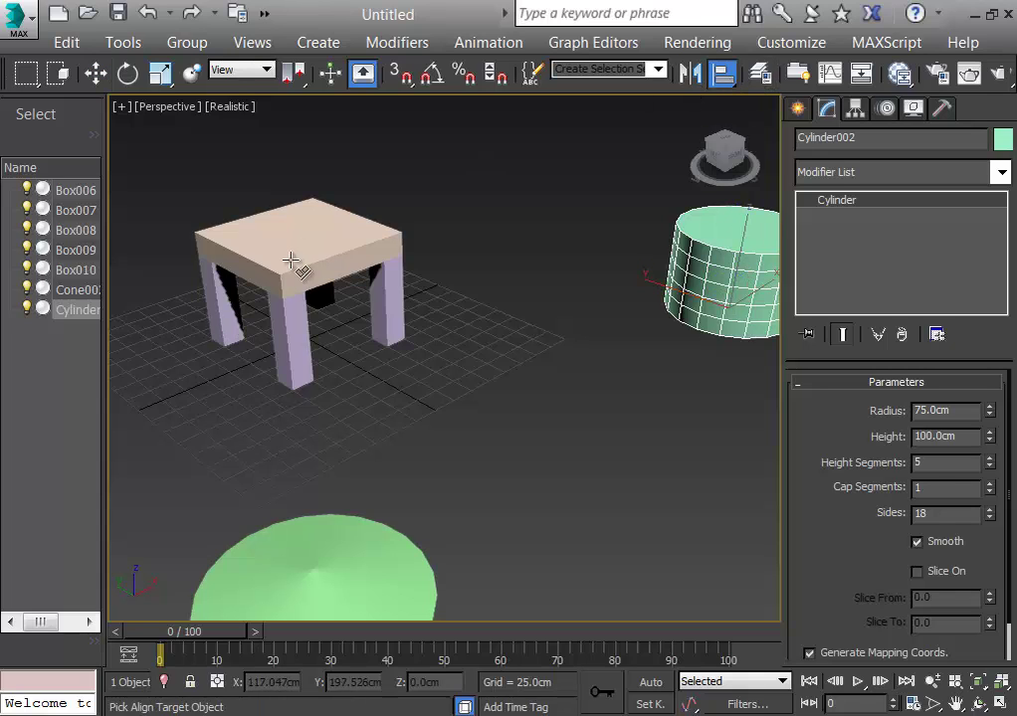
pyautogui.click(297, 267)
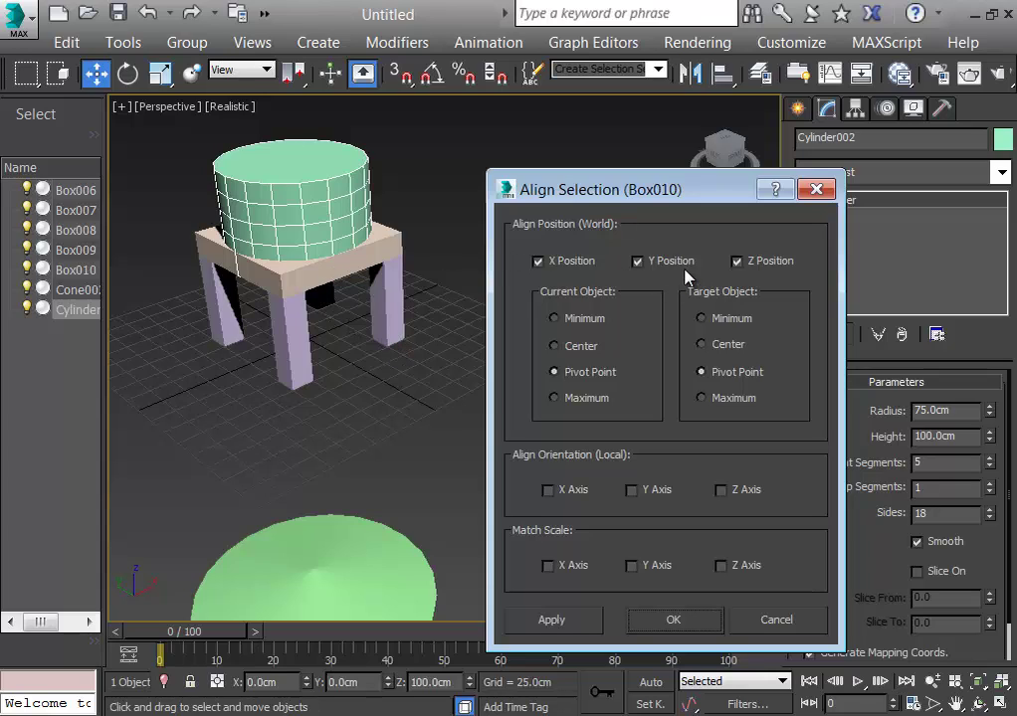
pyautogui.click(537, 262)
pyautogui.click(537, 262)
pyautogui.click(689, 620)
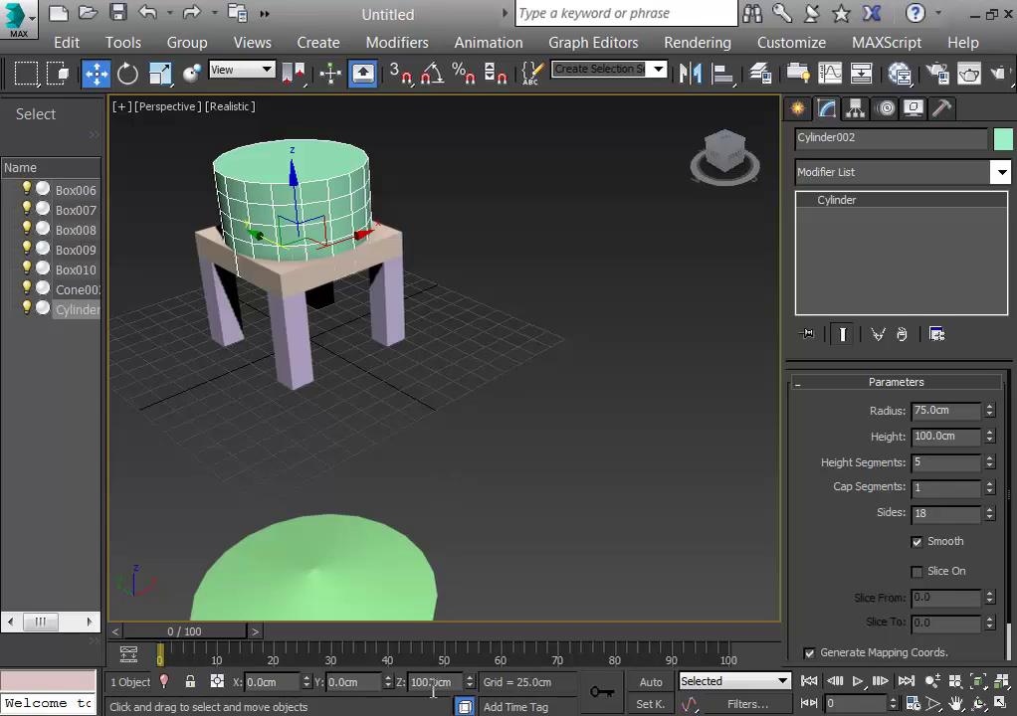
# Raise the cylinder onto the platform by setting its Z position to 125 cm, and deselect it
pyautogui.press('BackSpace')
pyautogui.press('BackSpace')
pyautogui.write('25')
pyautogui.press('Return')
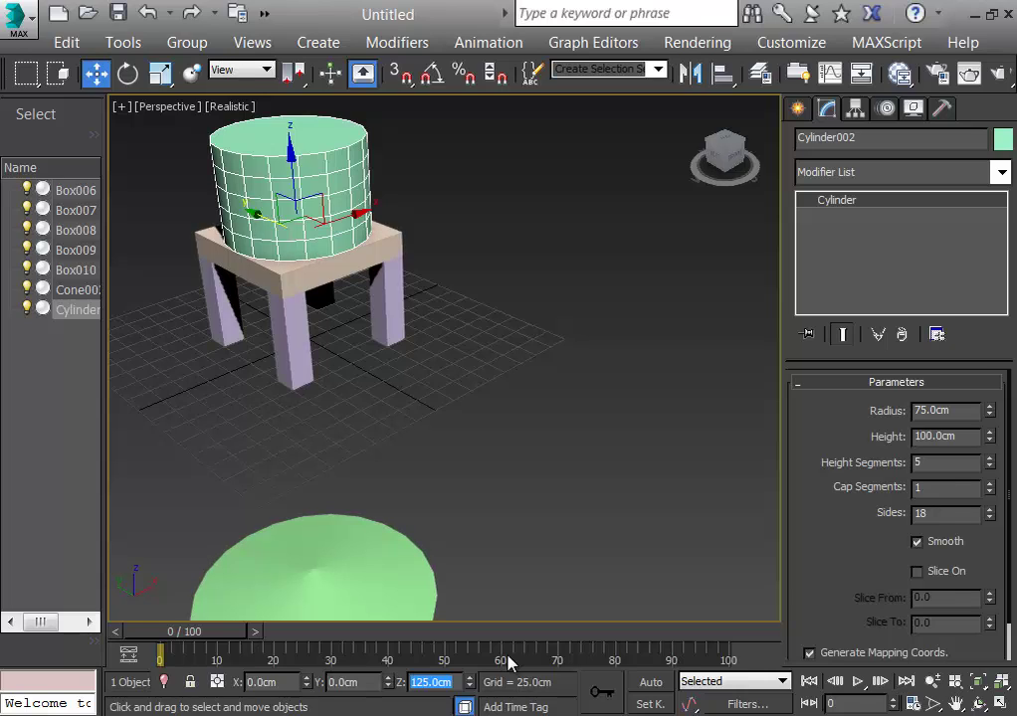
pyautogui.click(492, 481)
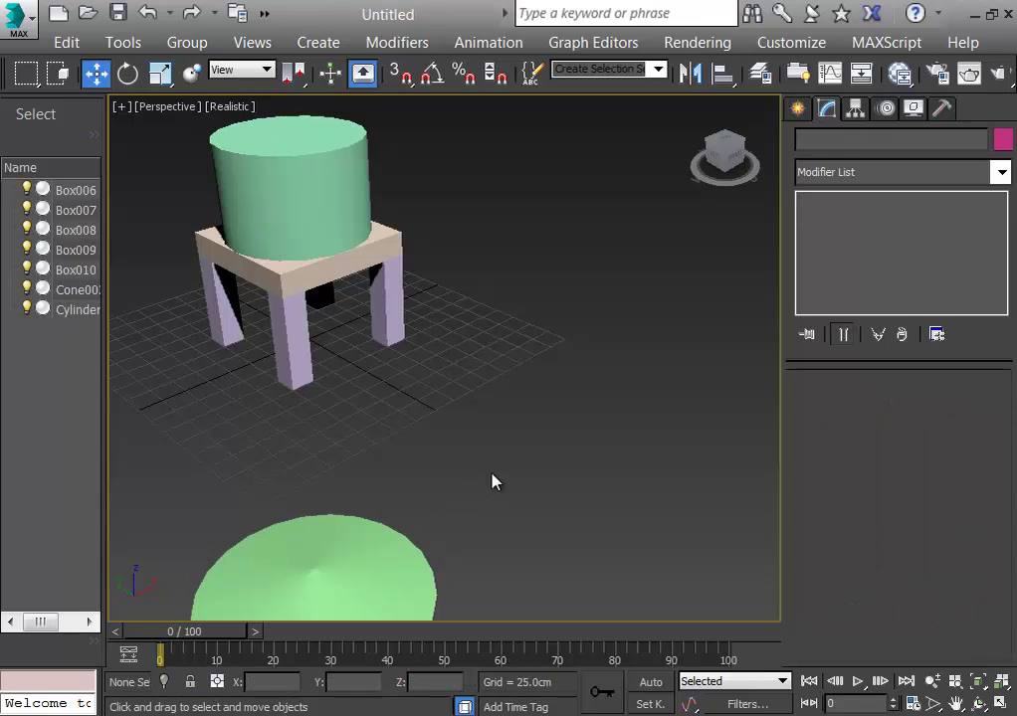
# Align the cone to the cylinder in X, Y and Z, pivot point to pivot point
pyautogui.click(354, 555)
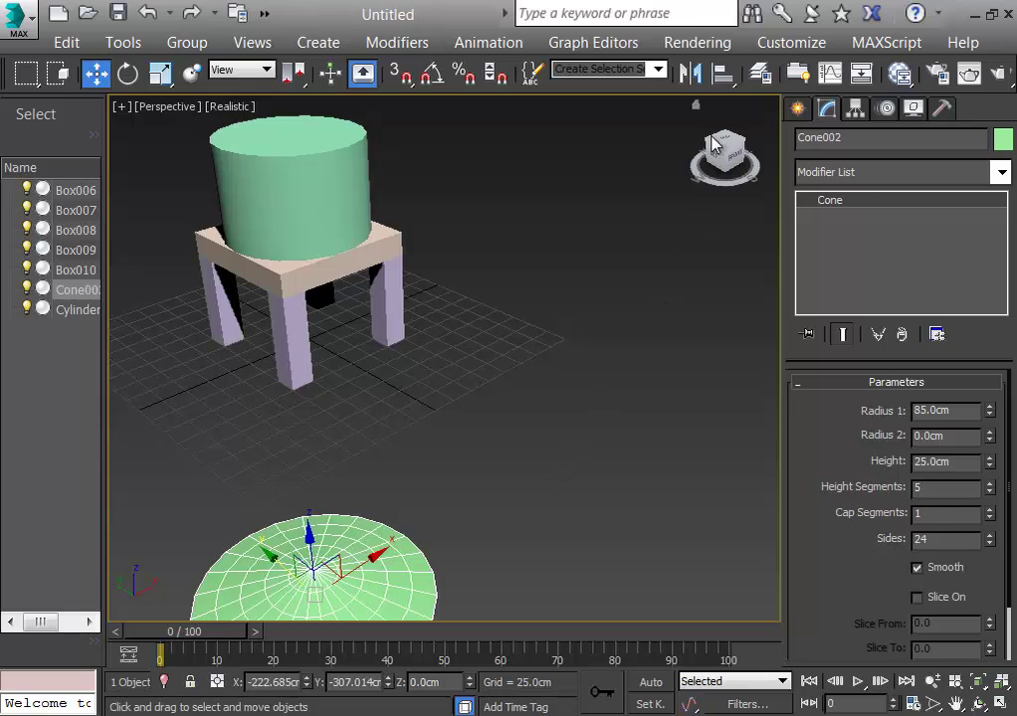
pyautogui.click(722, 73)
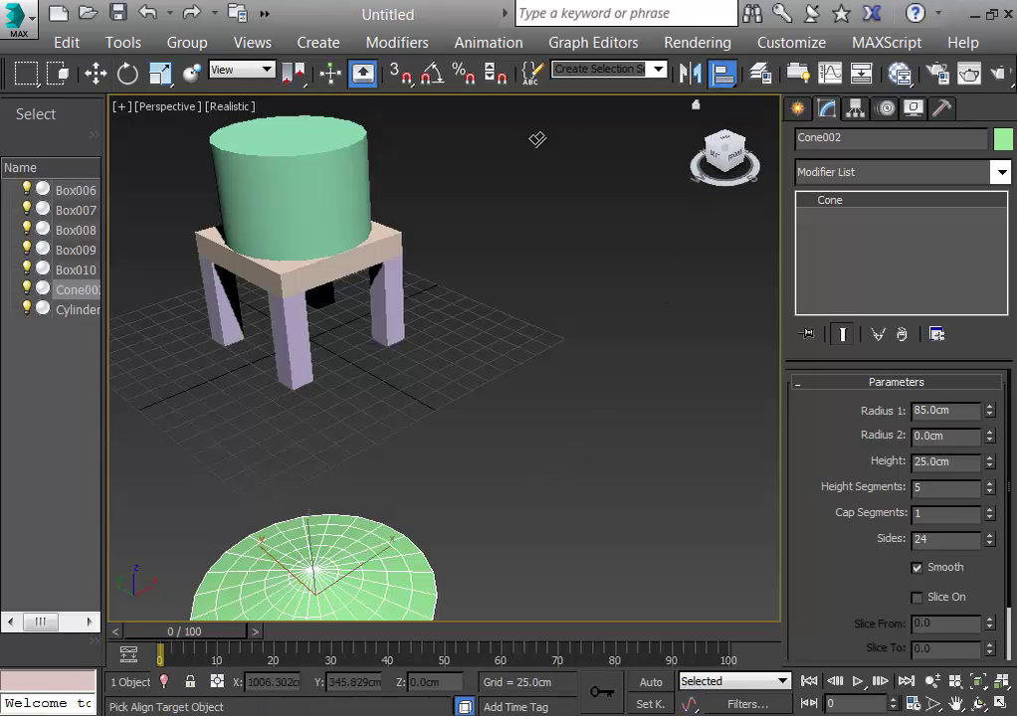
pyautogui.click(298, 191)
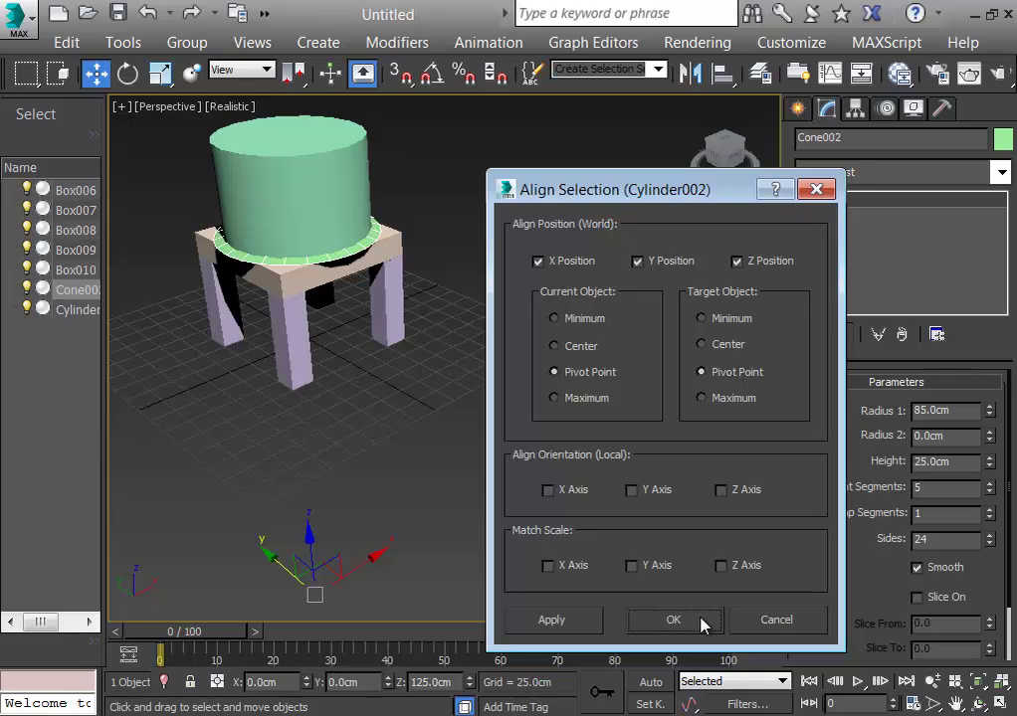
pyautogui.click(674, 620)
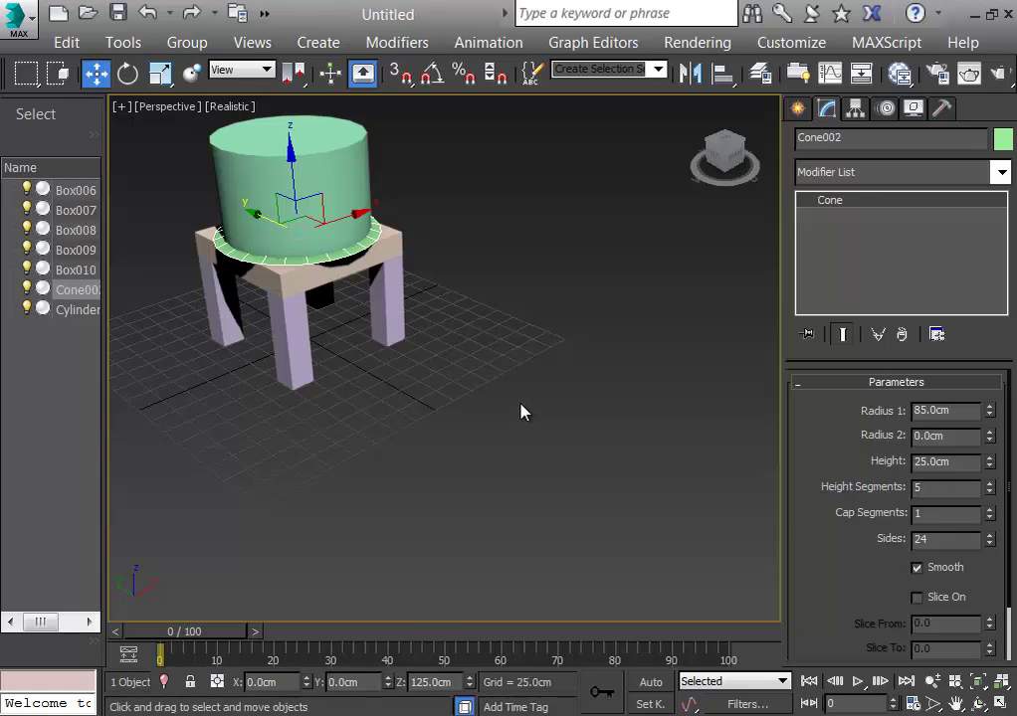
# Place the cone on top of the cylinder by setting its Z position to 225 cm, and show the tower in the Left view
pyautogui.click(415, 684)
pyautogui.write('2')
pyautogui.press('Return')
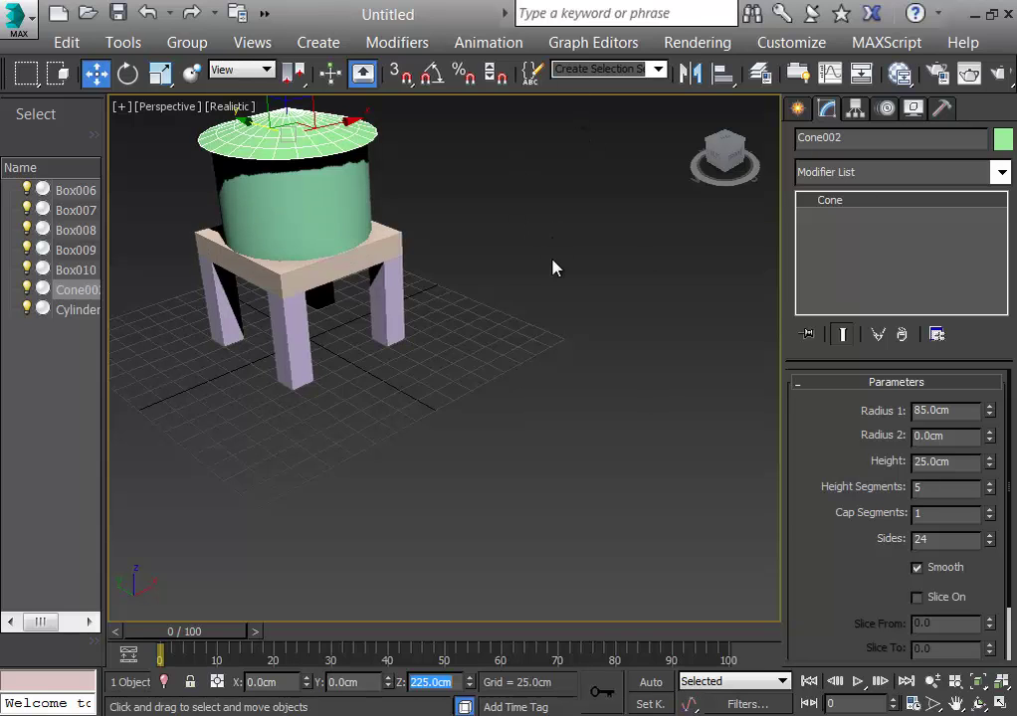
pyautogui.moveTo(551, 265); pyautogui.dragTo(634, 352, button='middle')
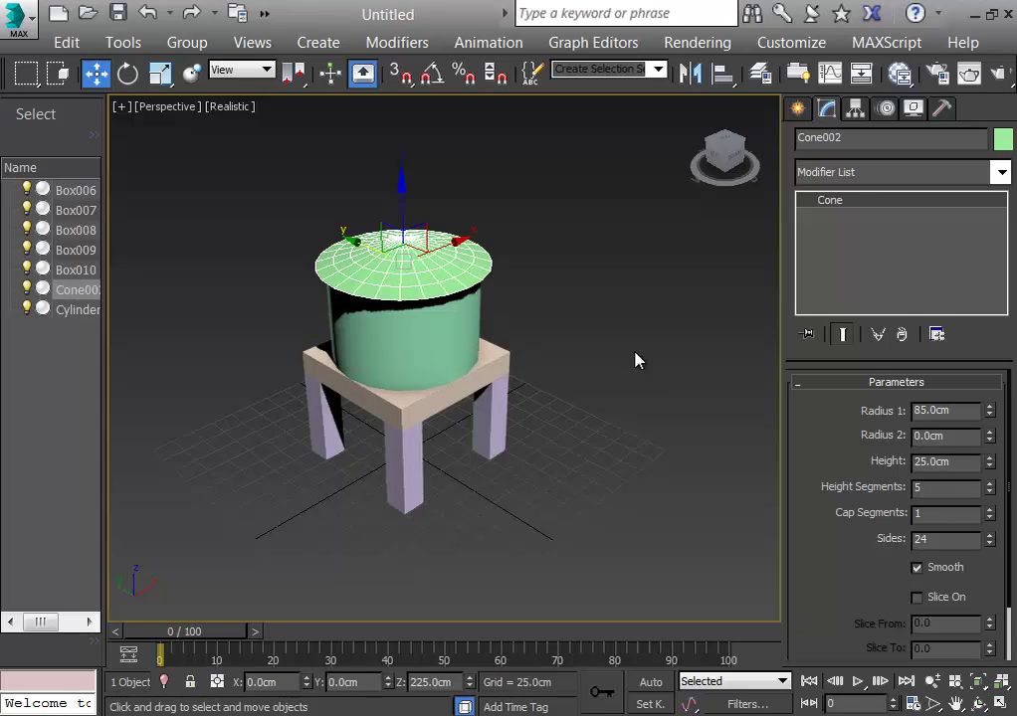
pyautogui.press('l')
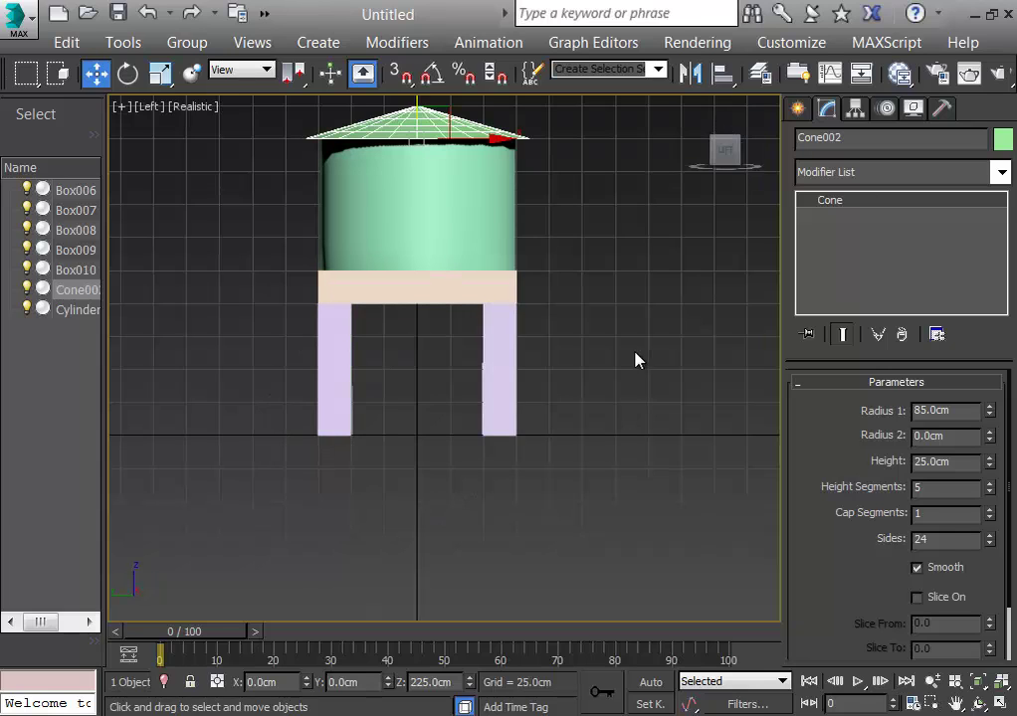
# Check the stacked tower's alignment in the Front, Top and Bottom views, and inspect it deselected from the home Perspective view and around it
pyautogui.press('f')
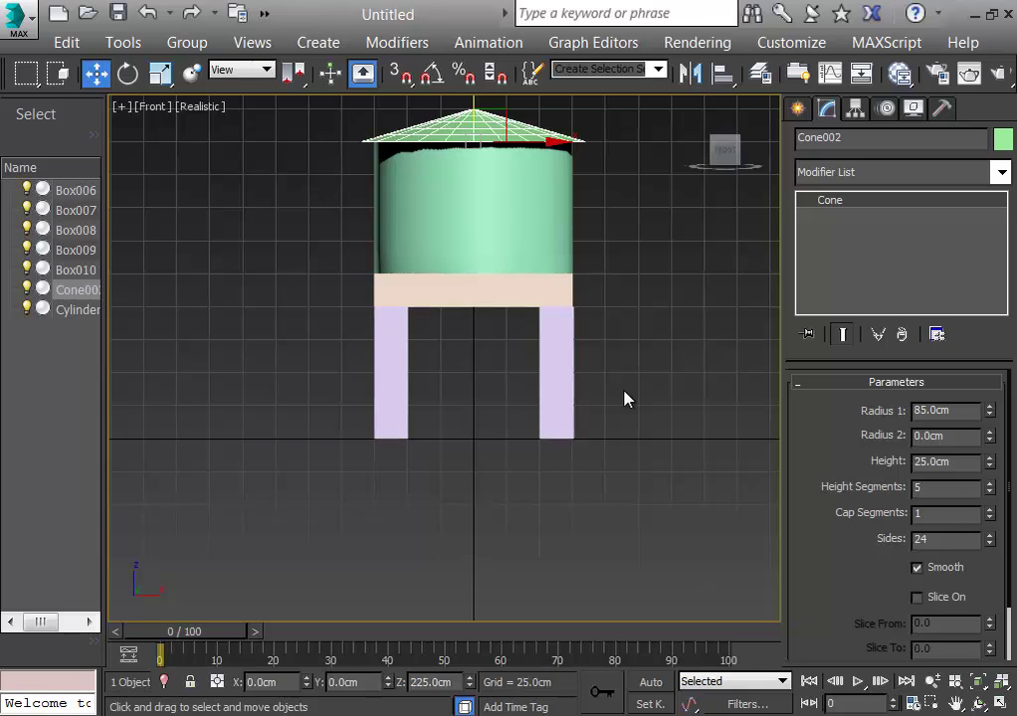
pyautogui.press('t')
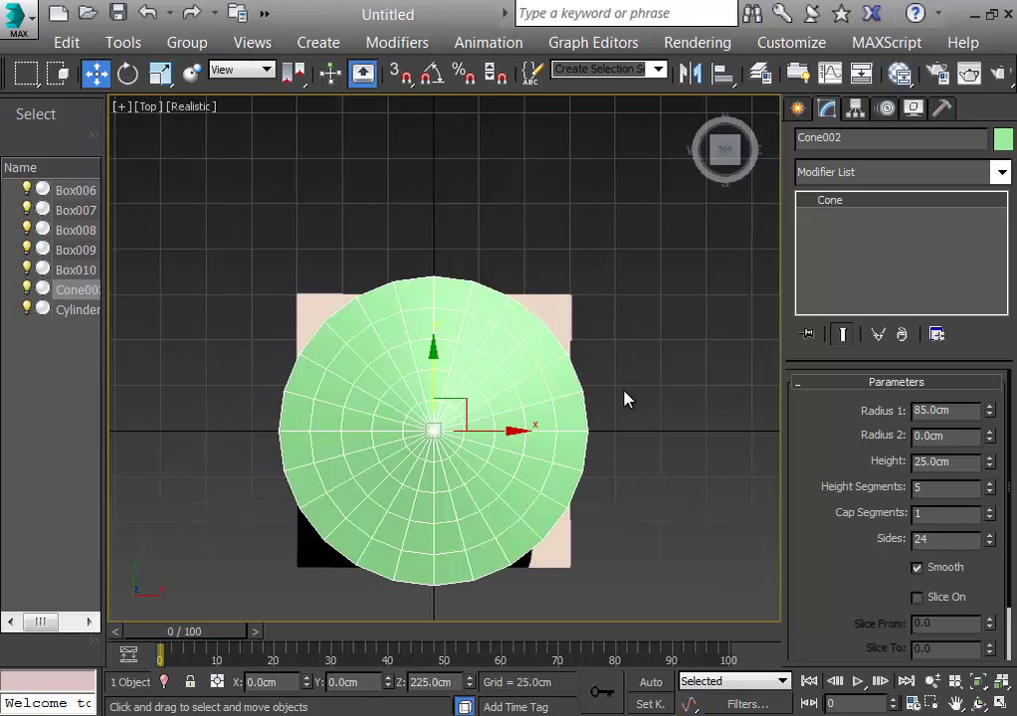
pyautogui.press('b')
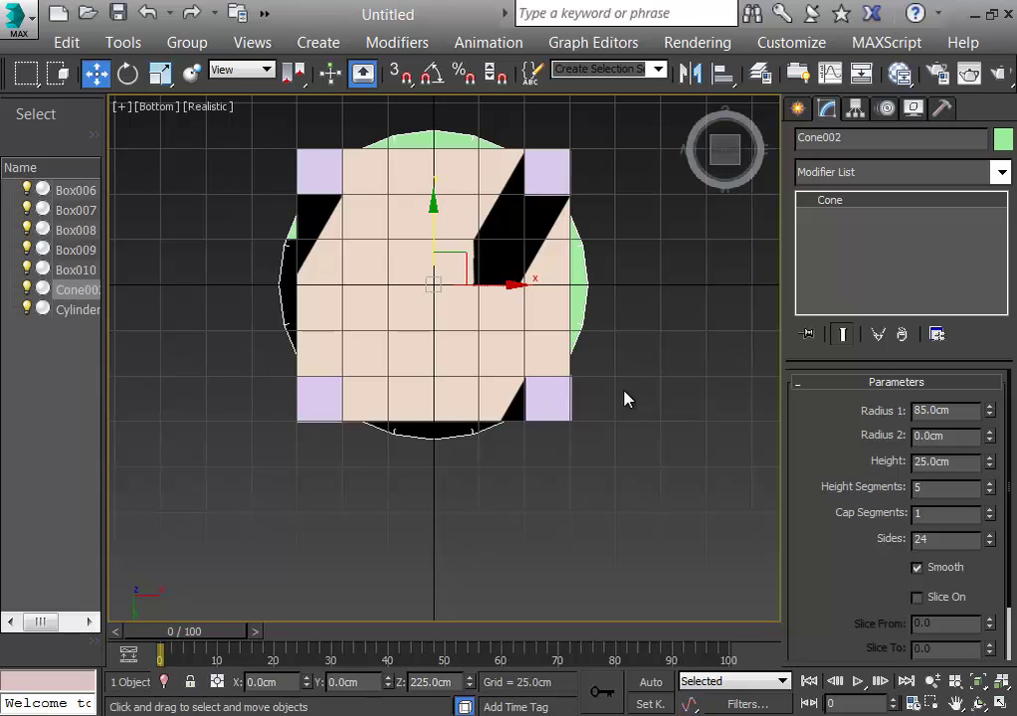
pyautogui.press('p')
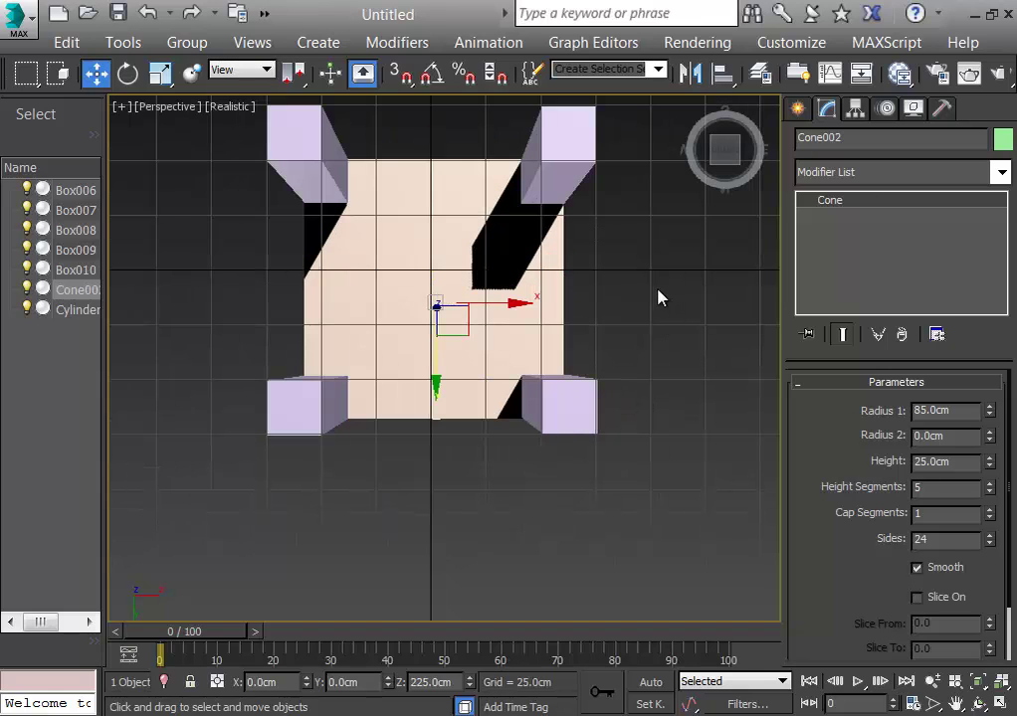
pyautogui.click(696, 108)
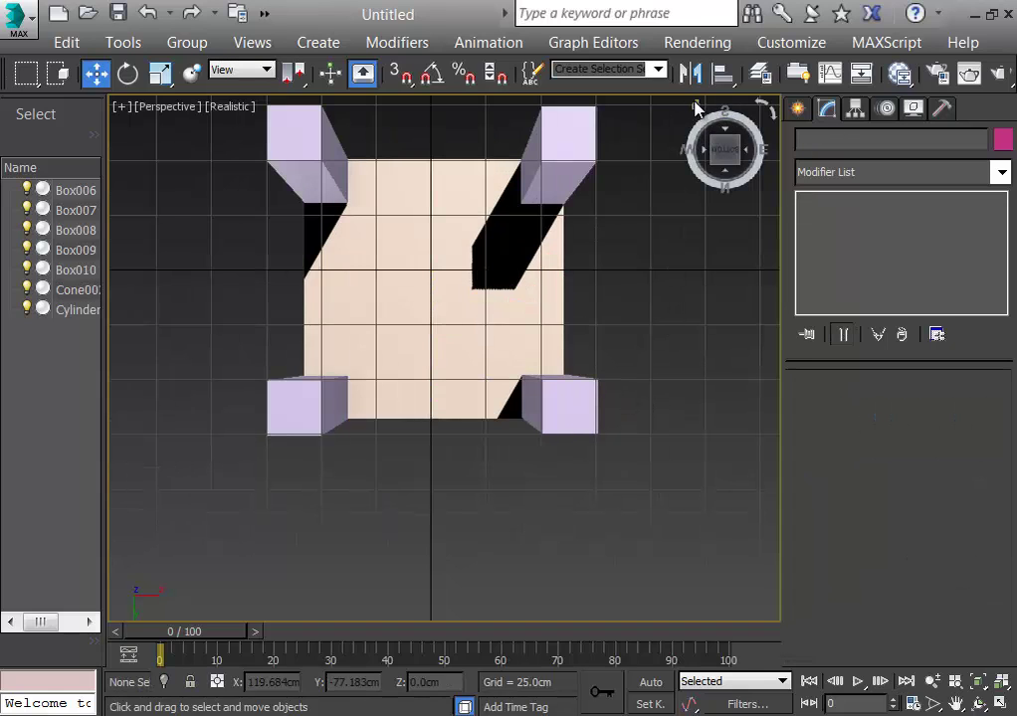
pyautogui.click(696, 108)
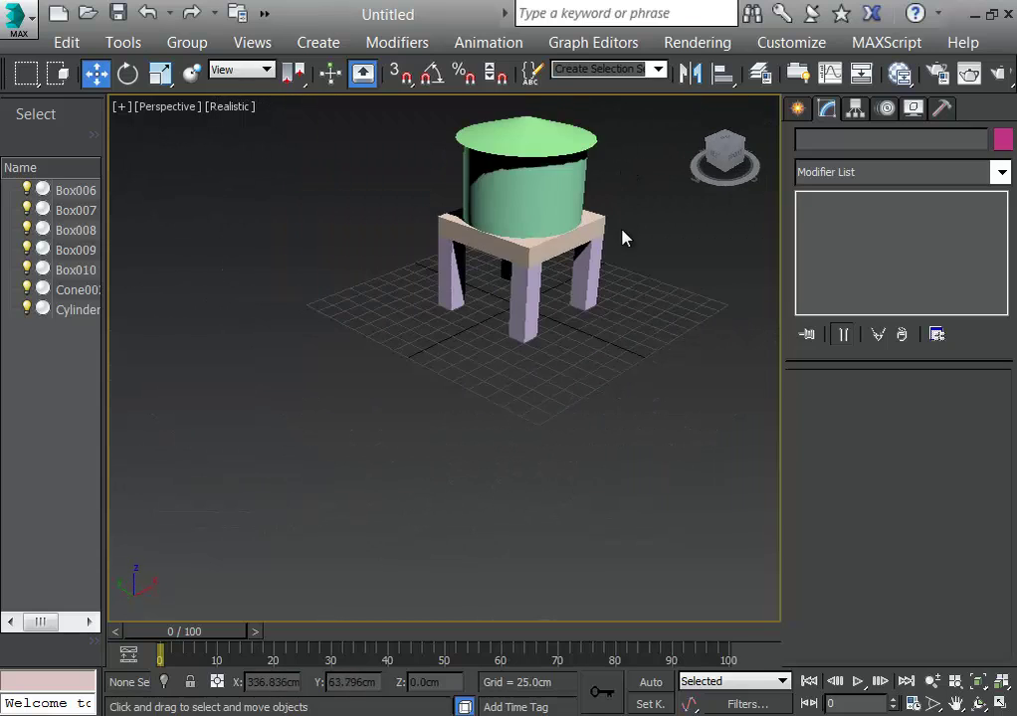
pyautogui.moveTo(637, 222); pyautogui.dragTo(566, 310, button='middle')
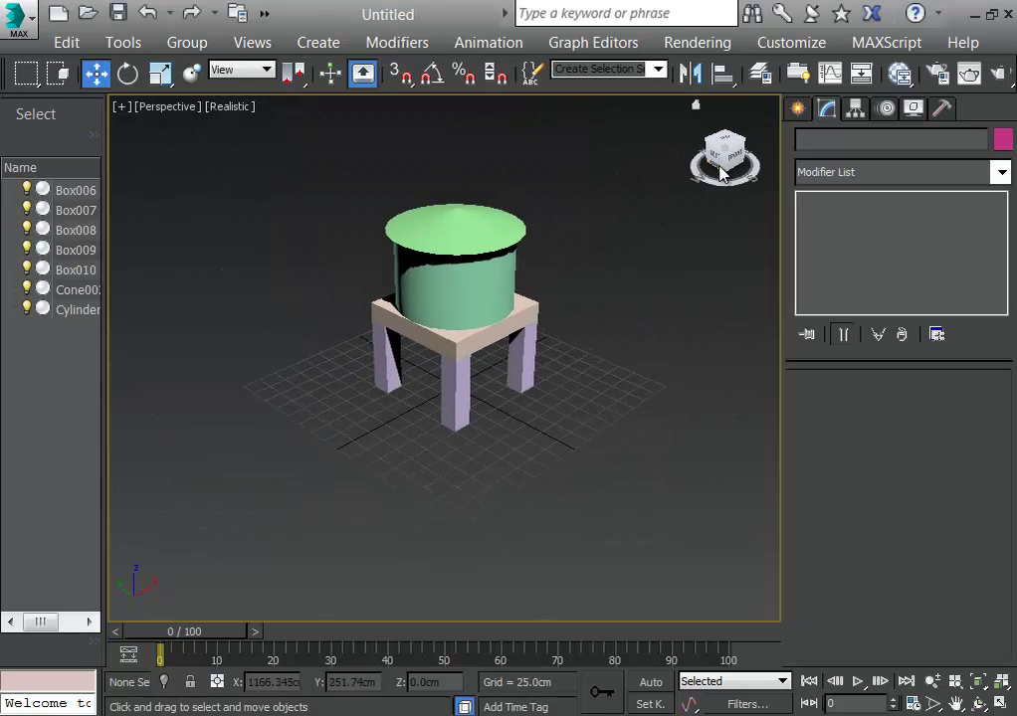
pyautogui.moveTo(724, 171); pyautogui.dragTo(314, 137)
pyautogui.keyDown('alt'); pyautogui.moveTo(314, 138); pyautogui.dragTo(261, 243, button='middle'); pyautogui.keyUp('alt')
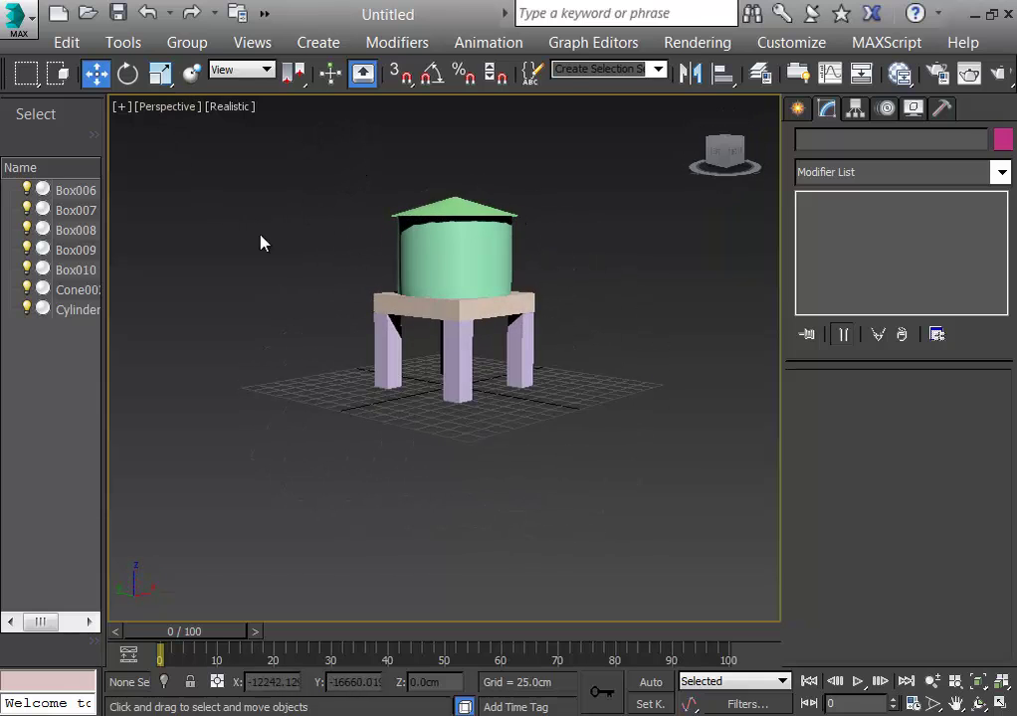